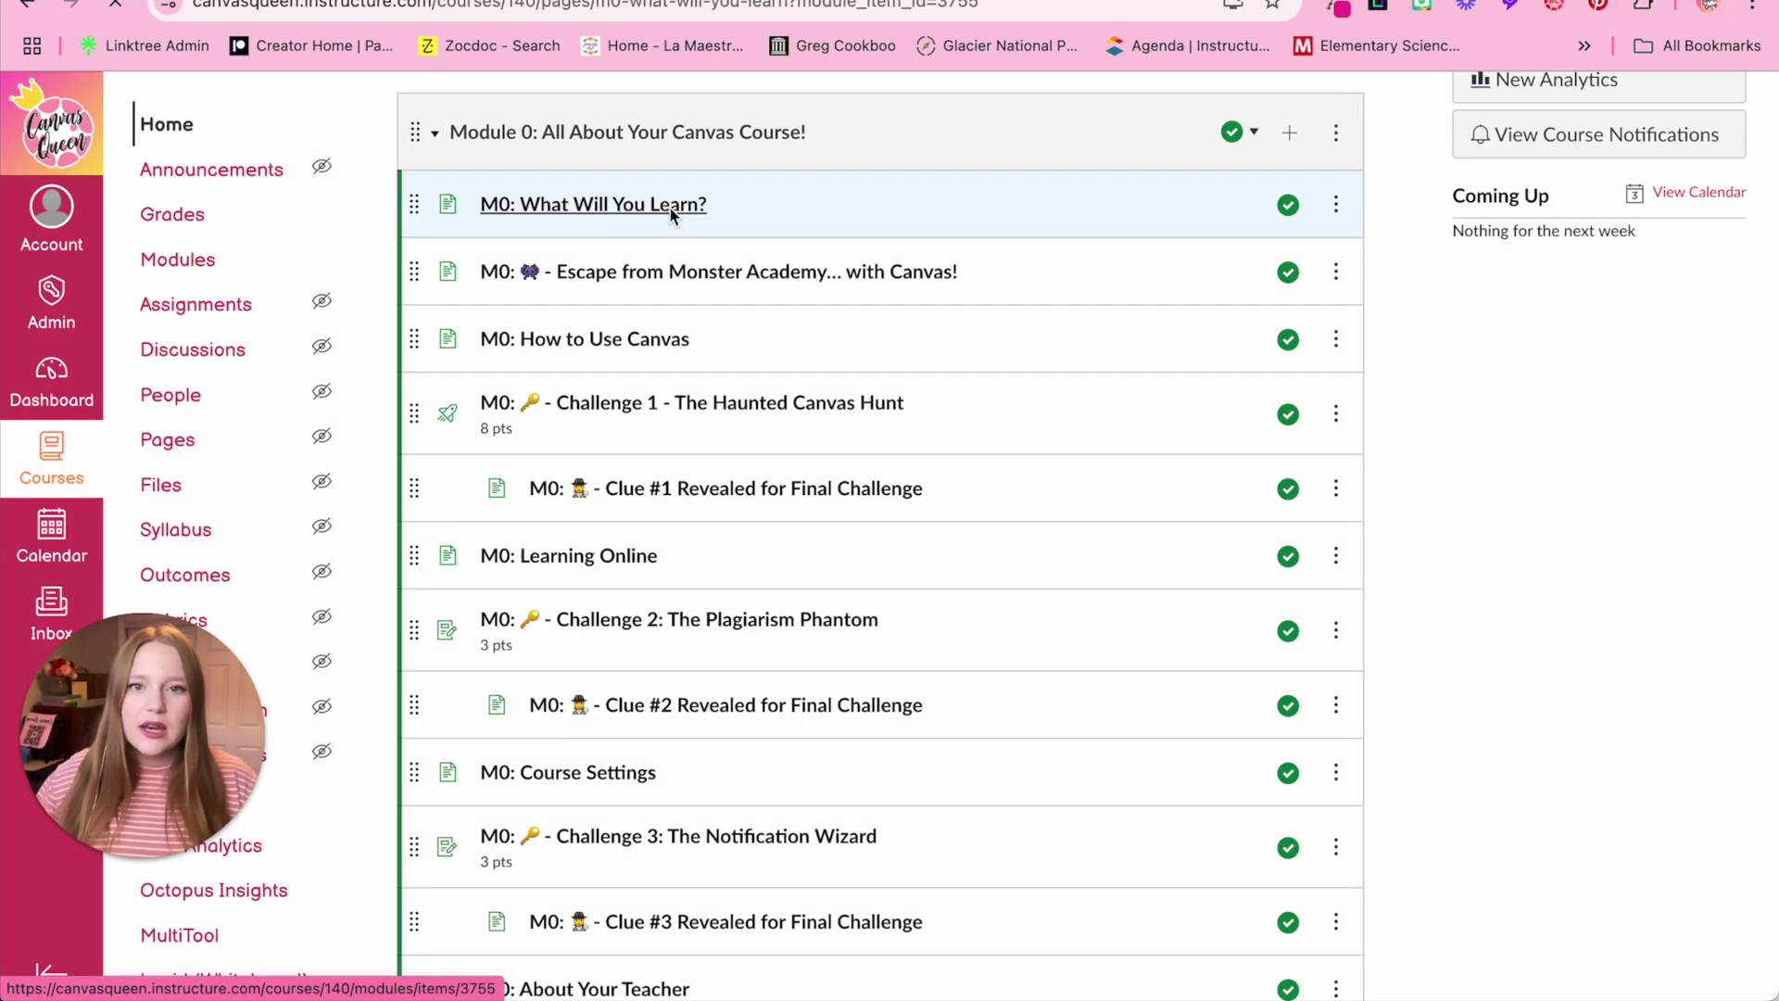
- Read M0: What Will You Learn? and page forward to the How to Use Canvas page
{"action": "left_click", "coordinate": [669, 206]}
{"action": "scroll", "coordinate": [764, 534], "scroll_direction": "down", "scroll_amount": 2}
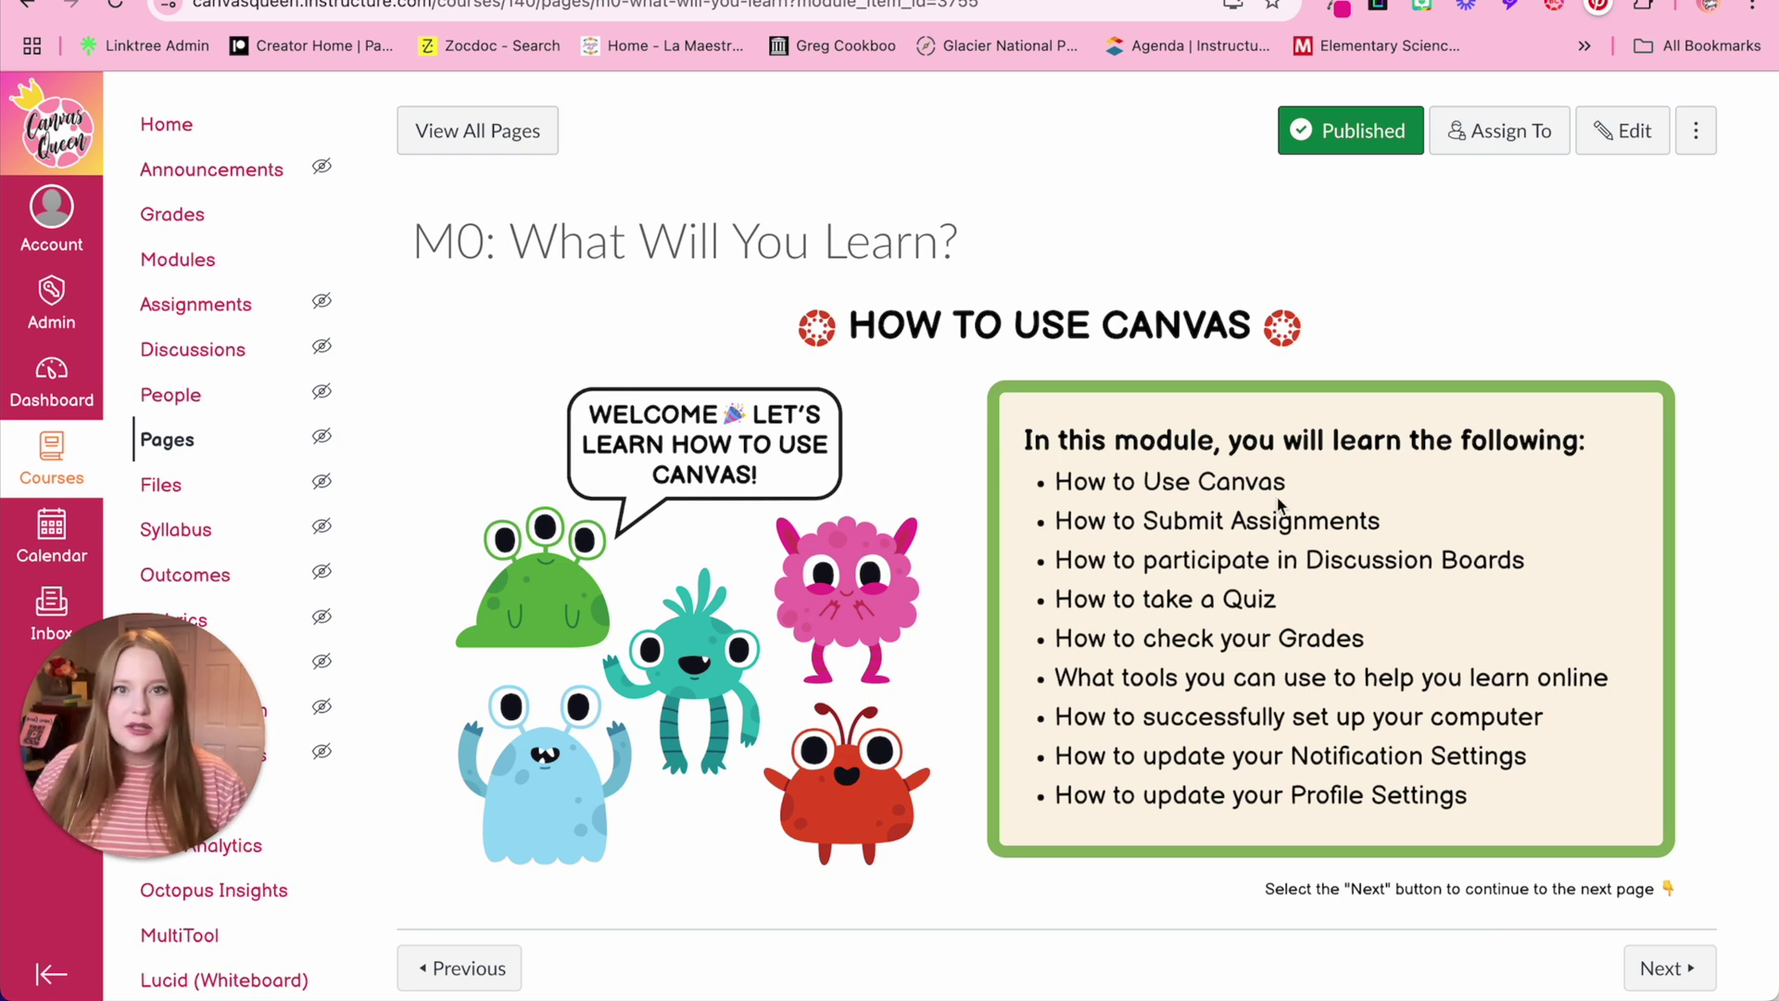
{"action": "left_click", "coordinate": [1663, 968]}
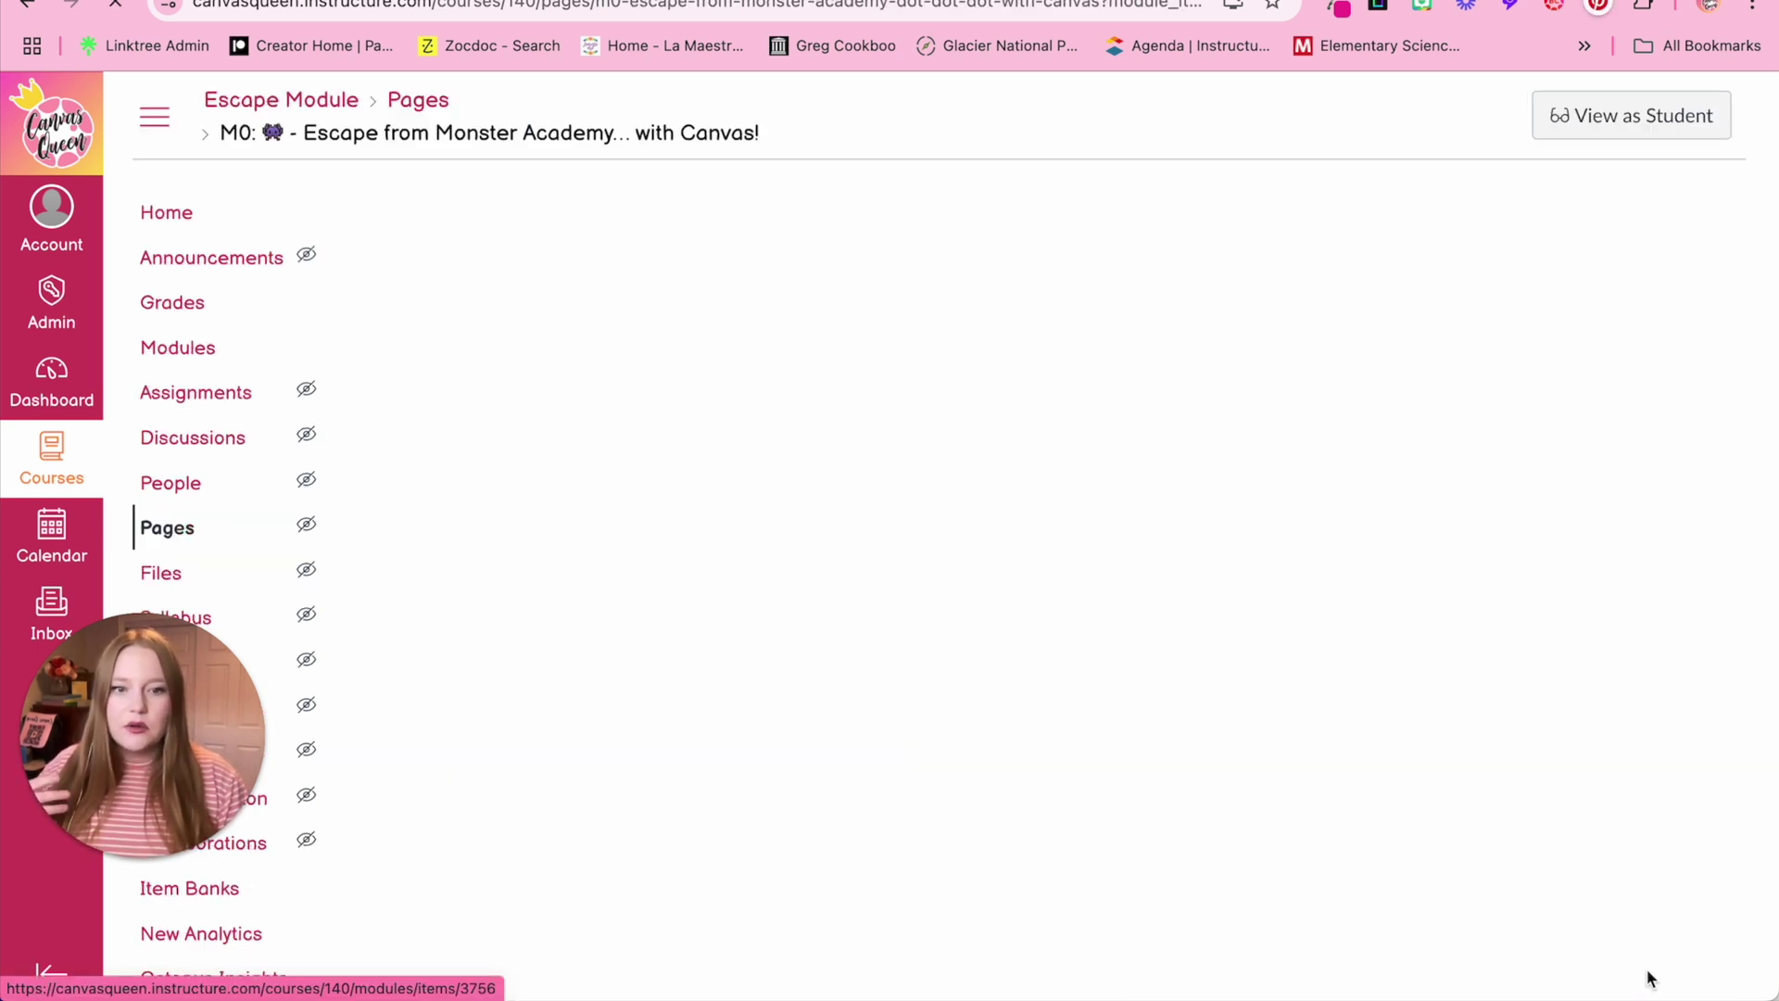
{"action": "scroll", "coordinate": [1646, 816], "scroll_direction": "down", "scroll_amount": 3}
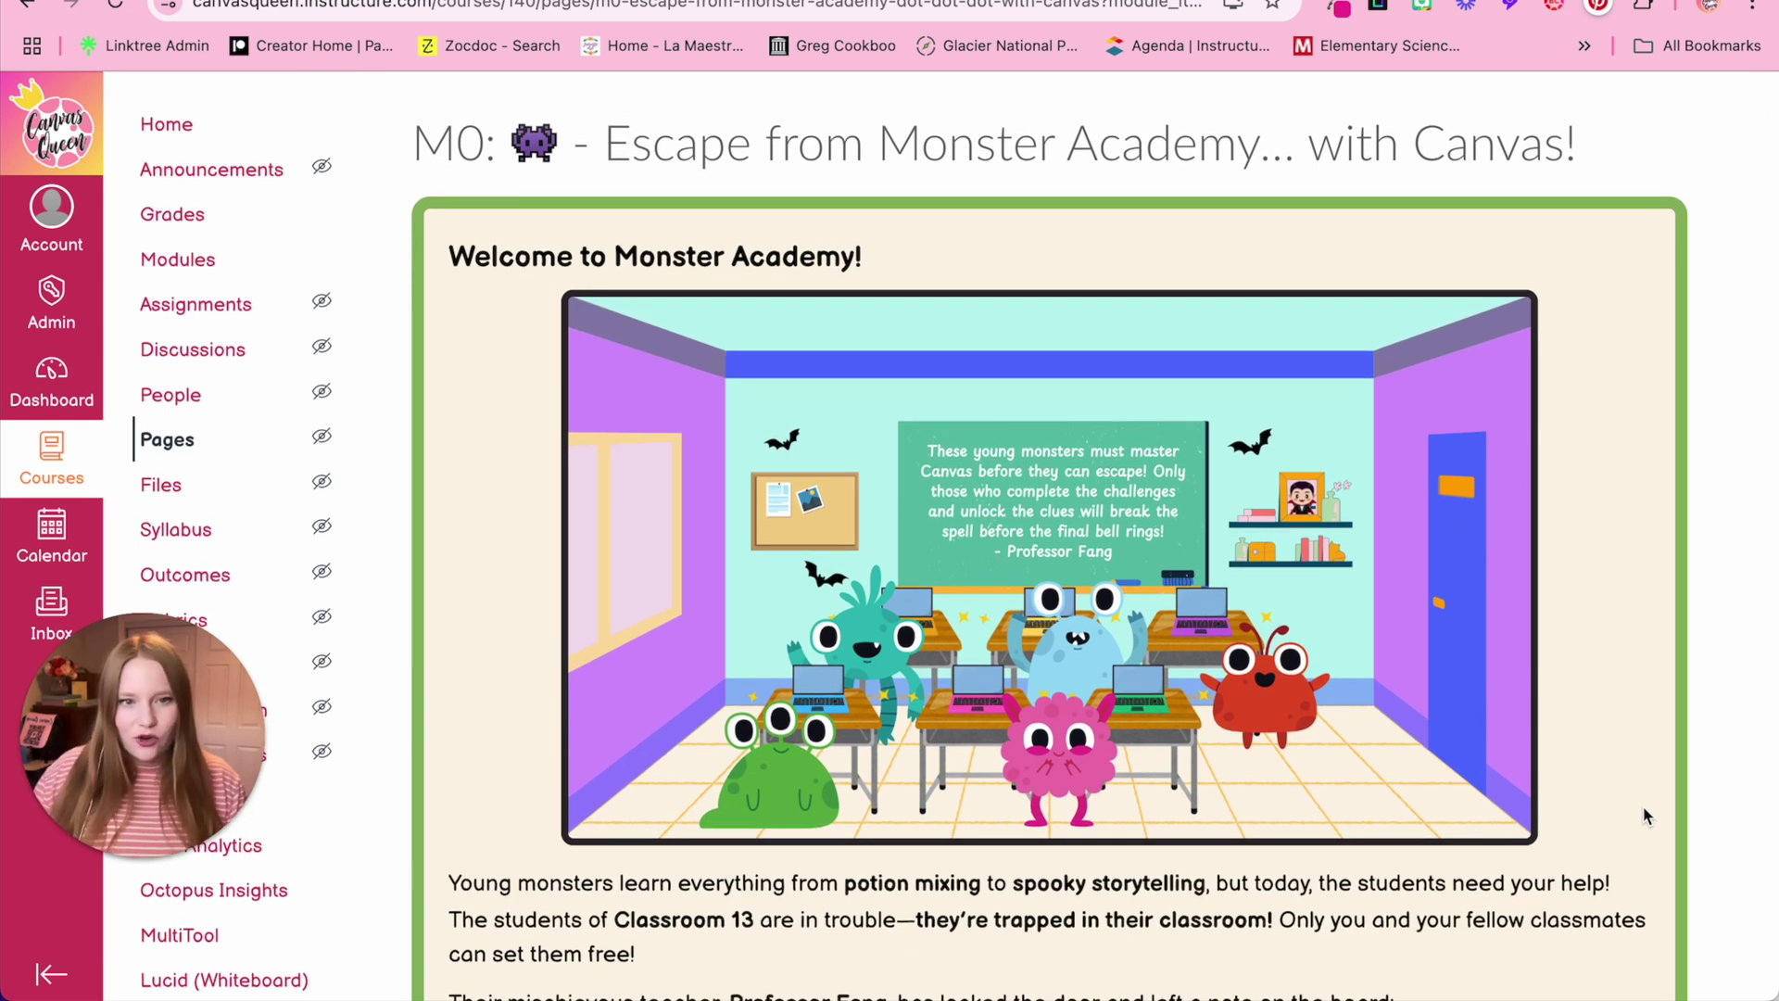
{"action": "scroll", "coordinate": [1645, 816], "scroll_direction": "down", "scroll_amount": 3}
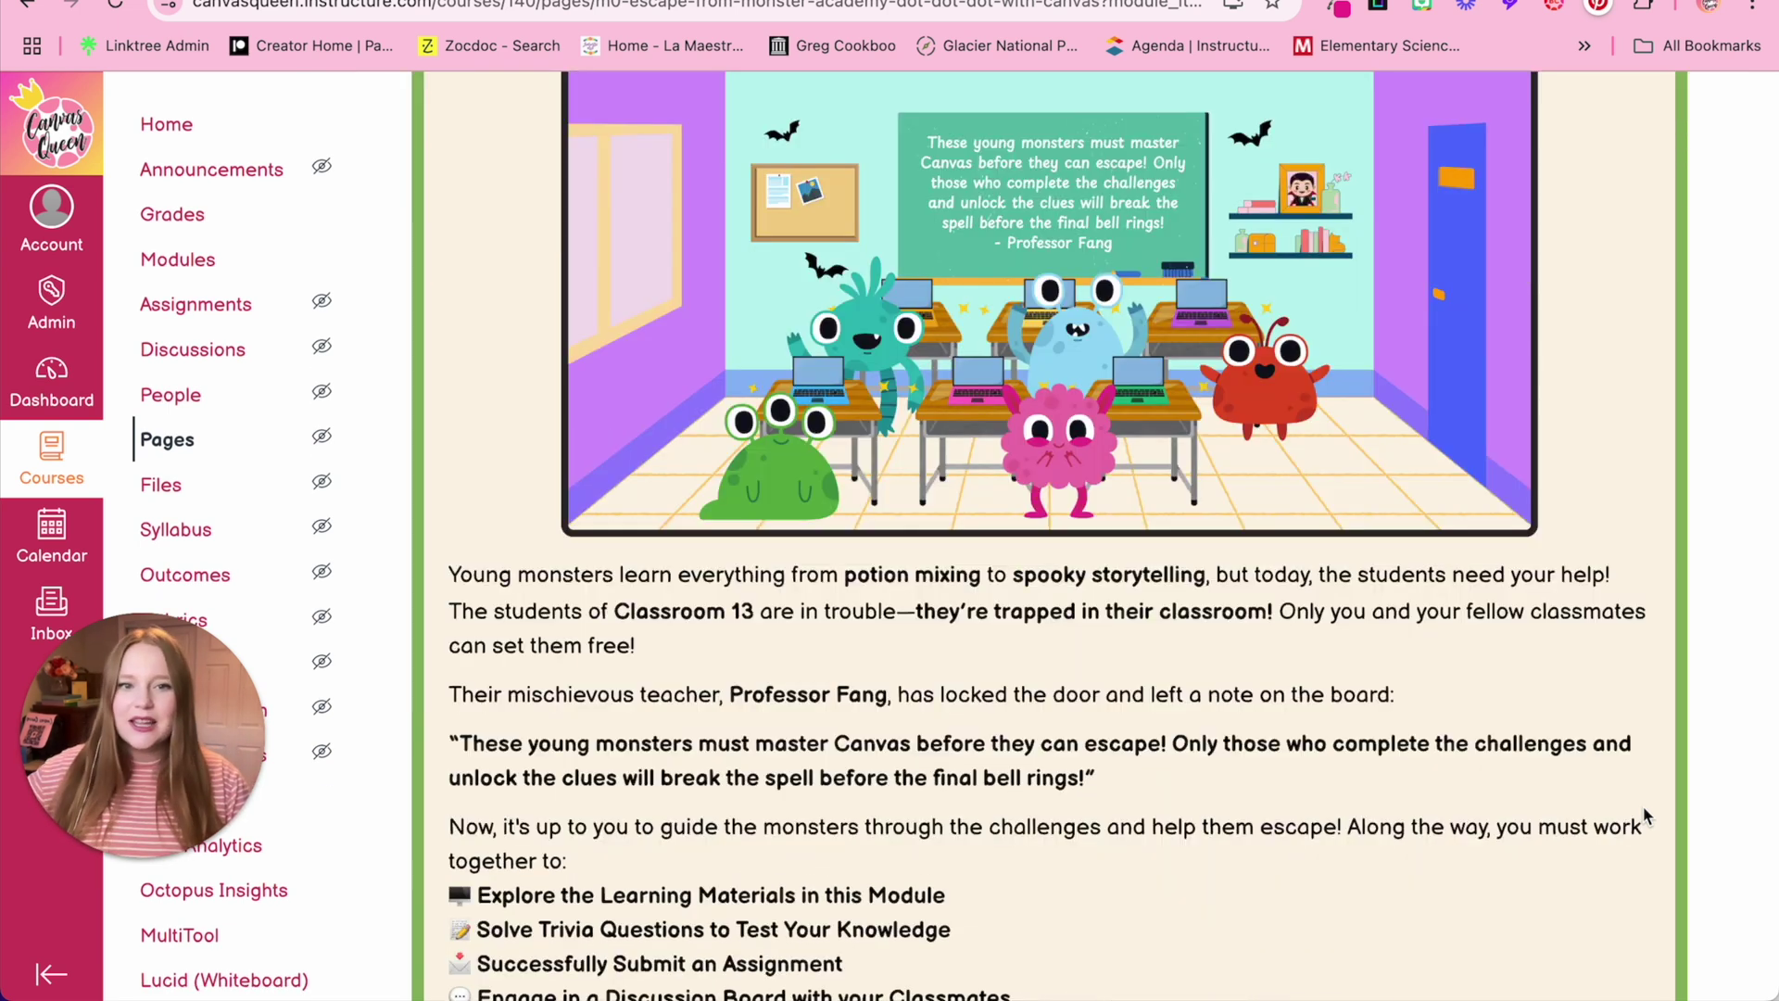
{"action": "scroll", "coordinate": [1645, 815], "scroll_direction": "down", "scroll_amount": 1}
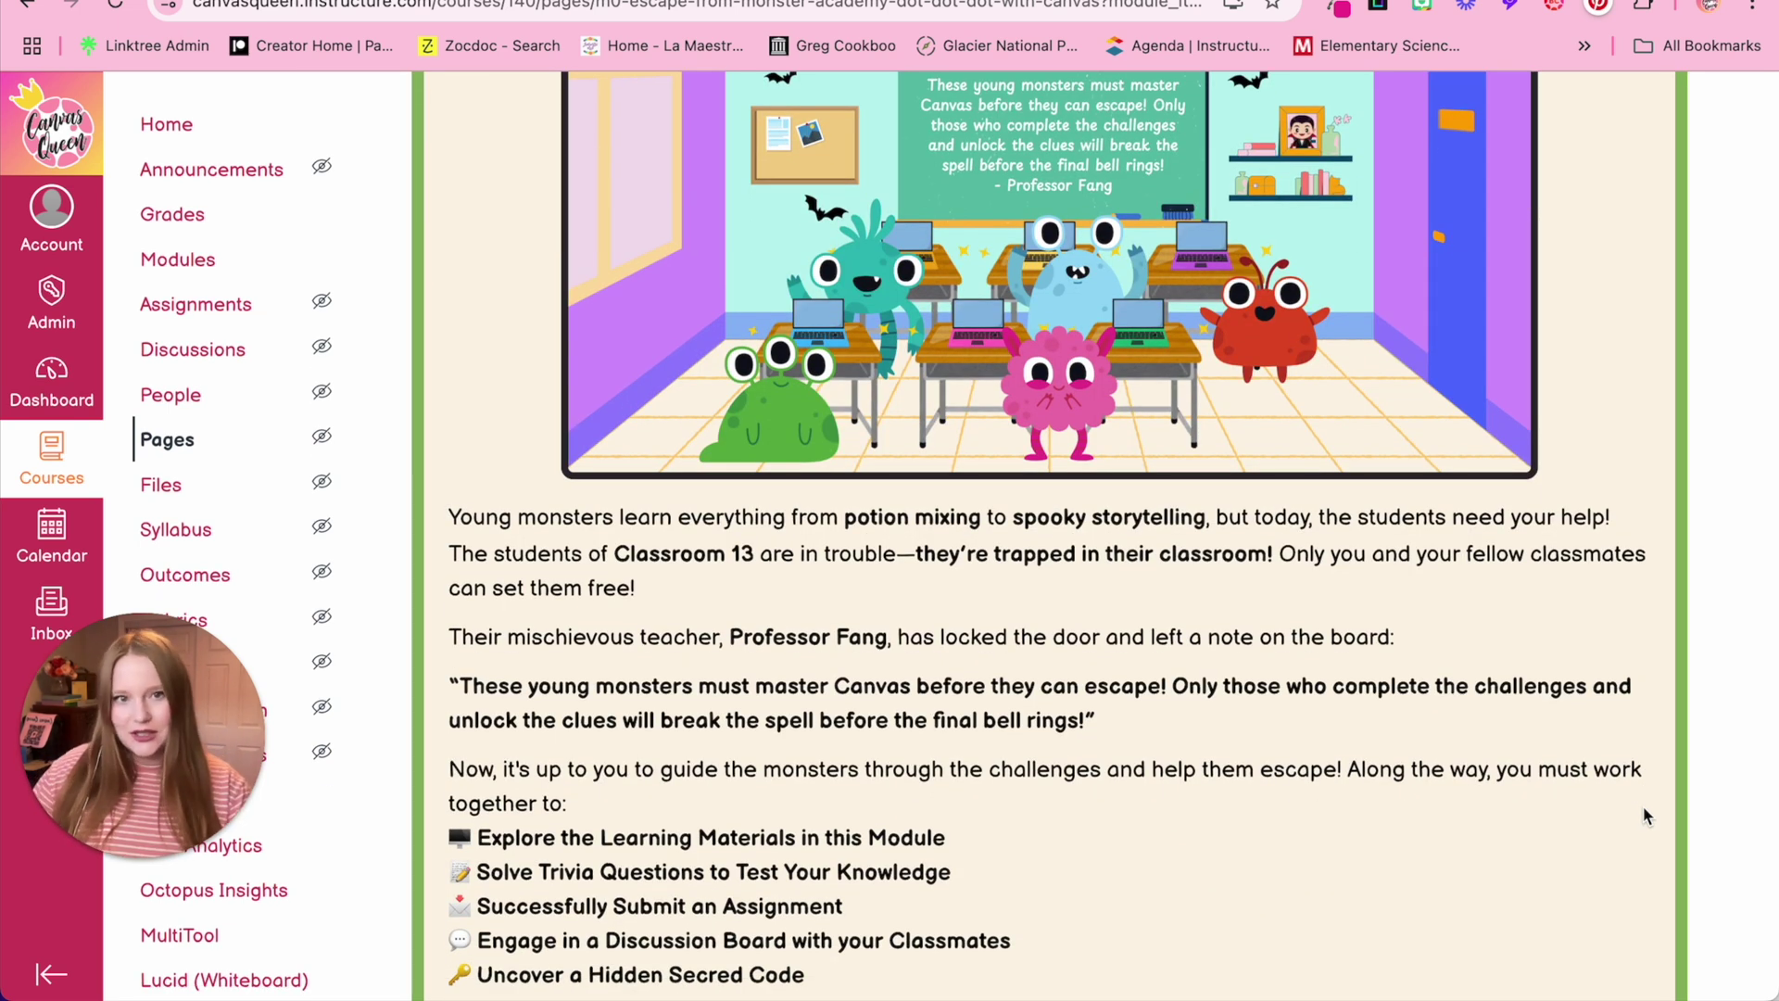
{"action": "scroll", "coordinate": [1646, 815], "scroll_direction": "down", "scroll_amount": 3}
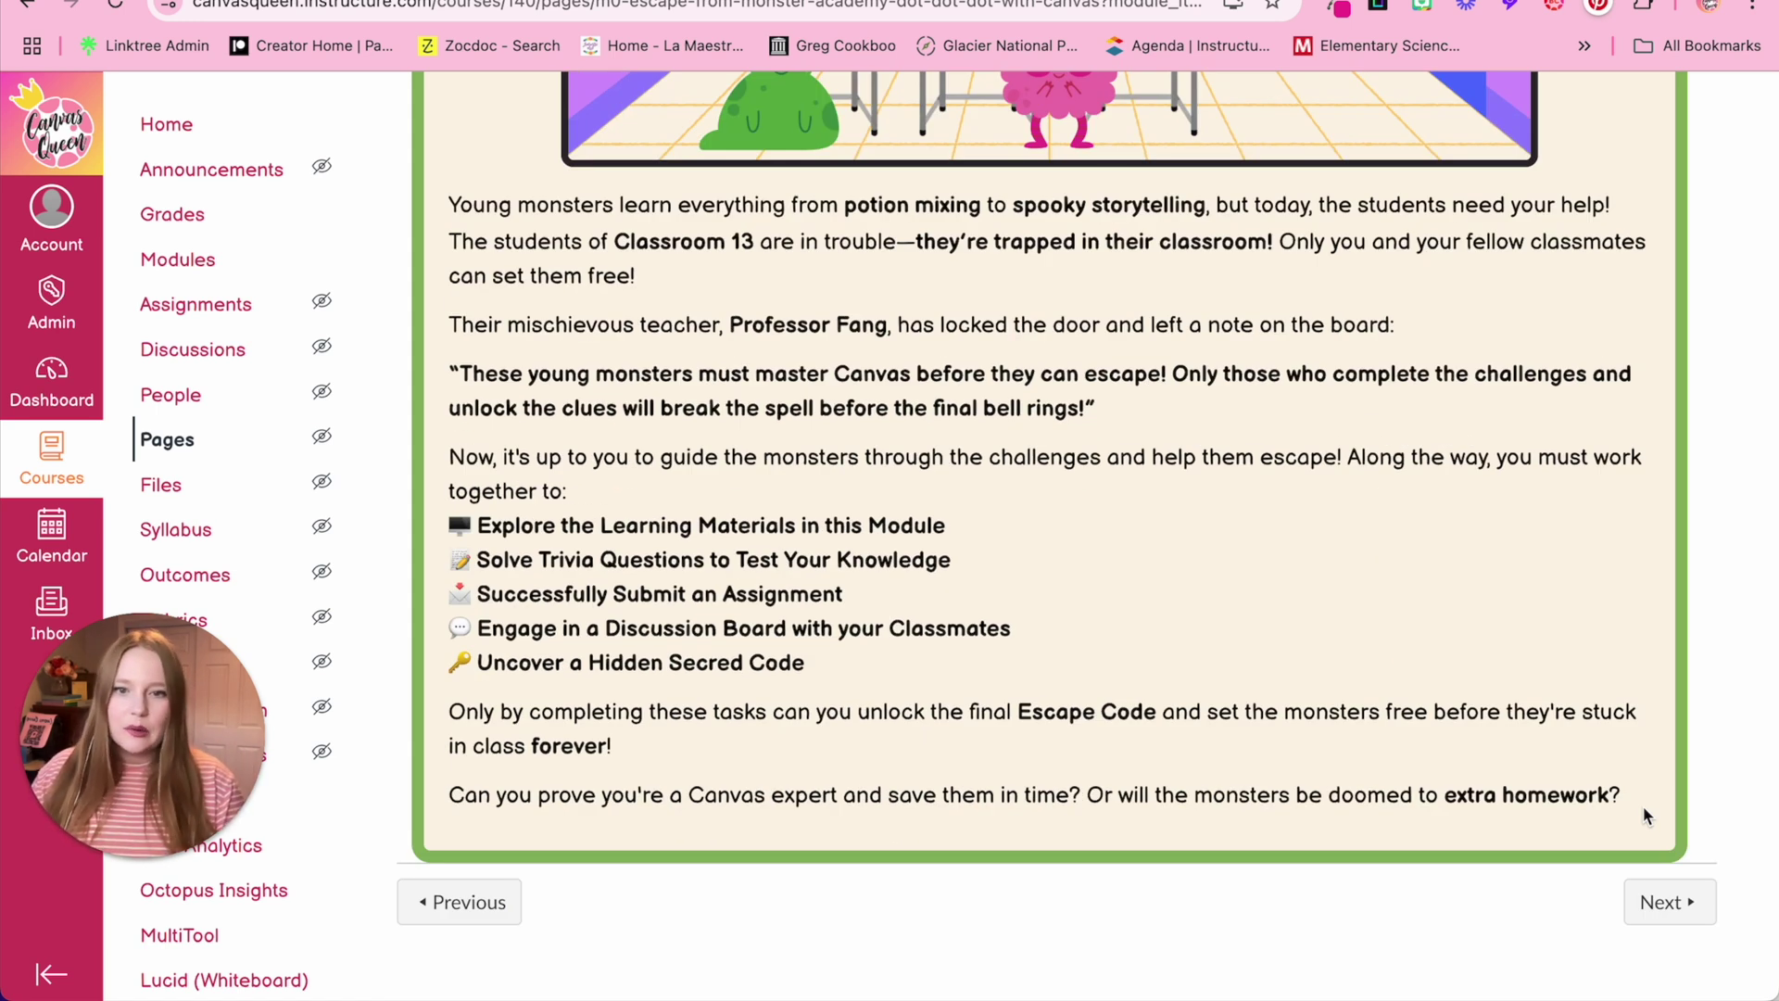
{"action": "left_click", "coordinate": [1672, 906]}
{"action": "scroll", "coordinate": [1653, 786], "scroll_direction": "down", "scroll_amount": 8}
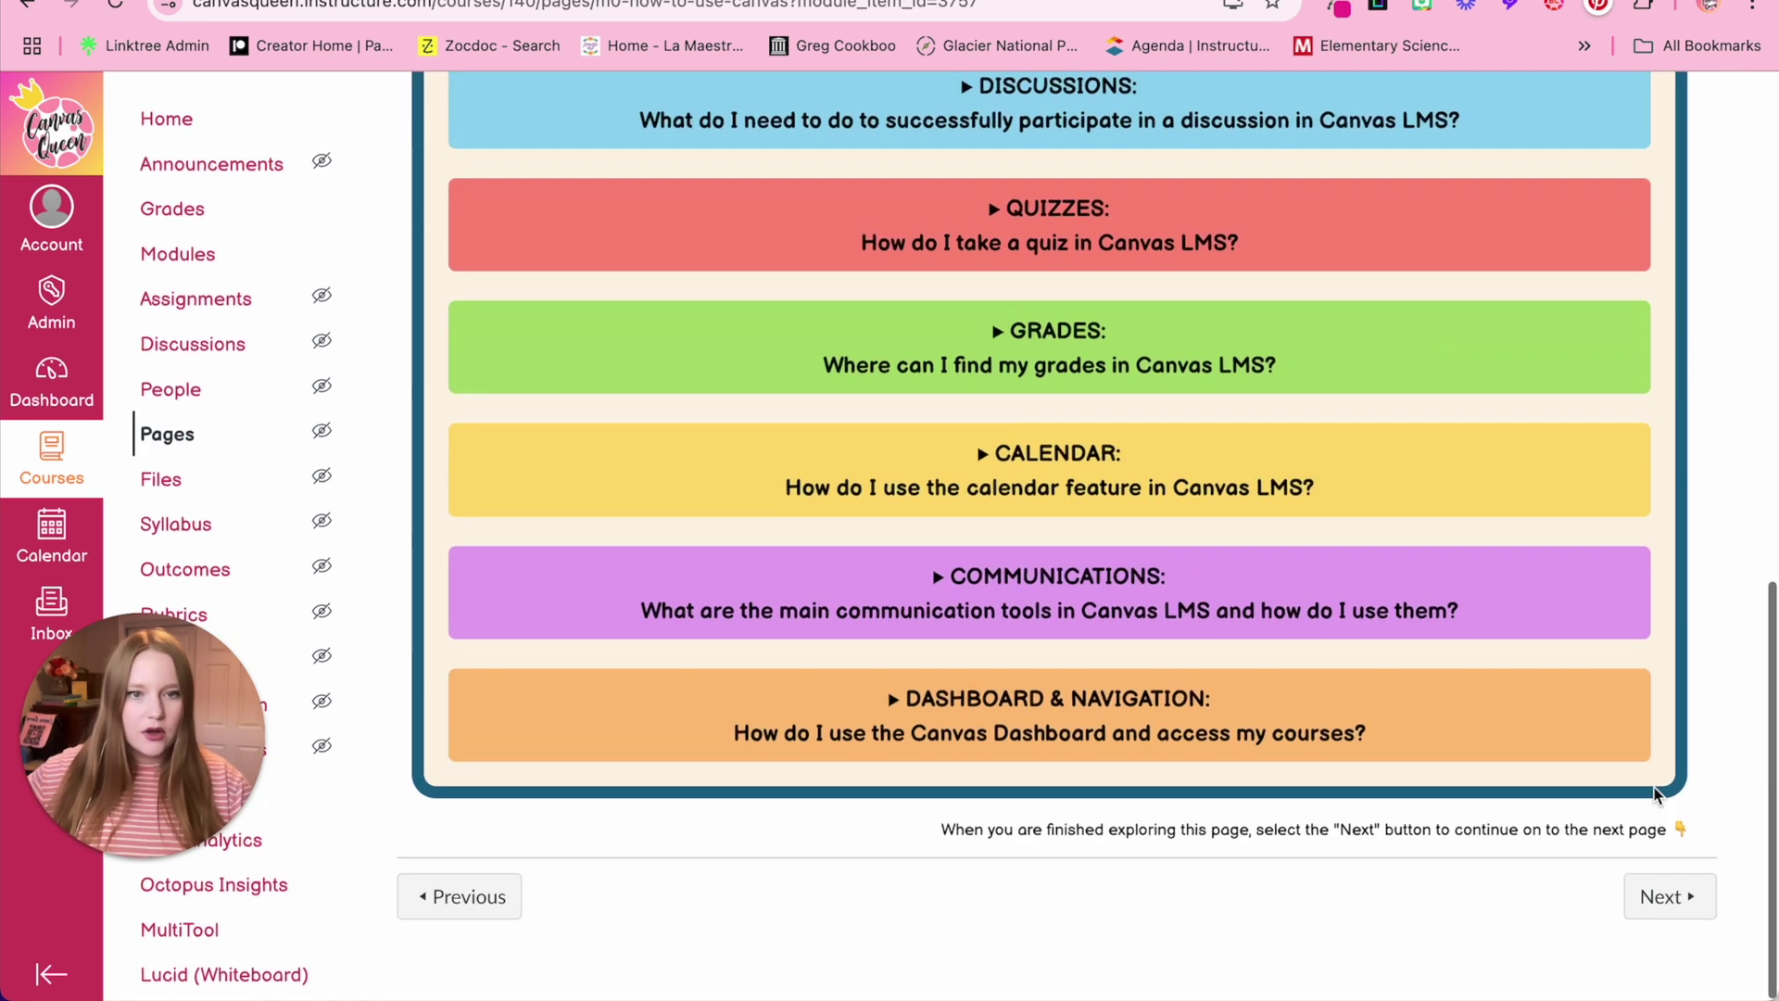
- Continue through the Challenge 1 quiz and Clue #1 to the Learning Online page
{"action": "left_click", "coordinate": [1682, 913]}
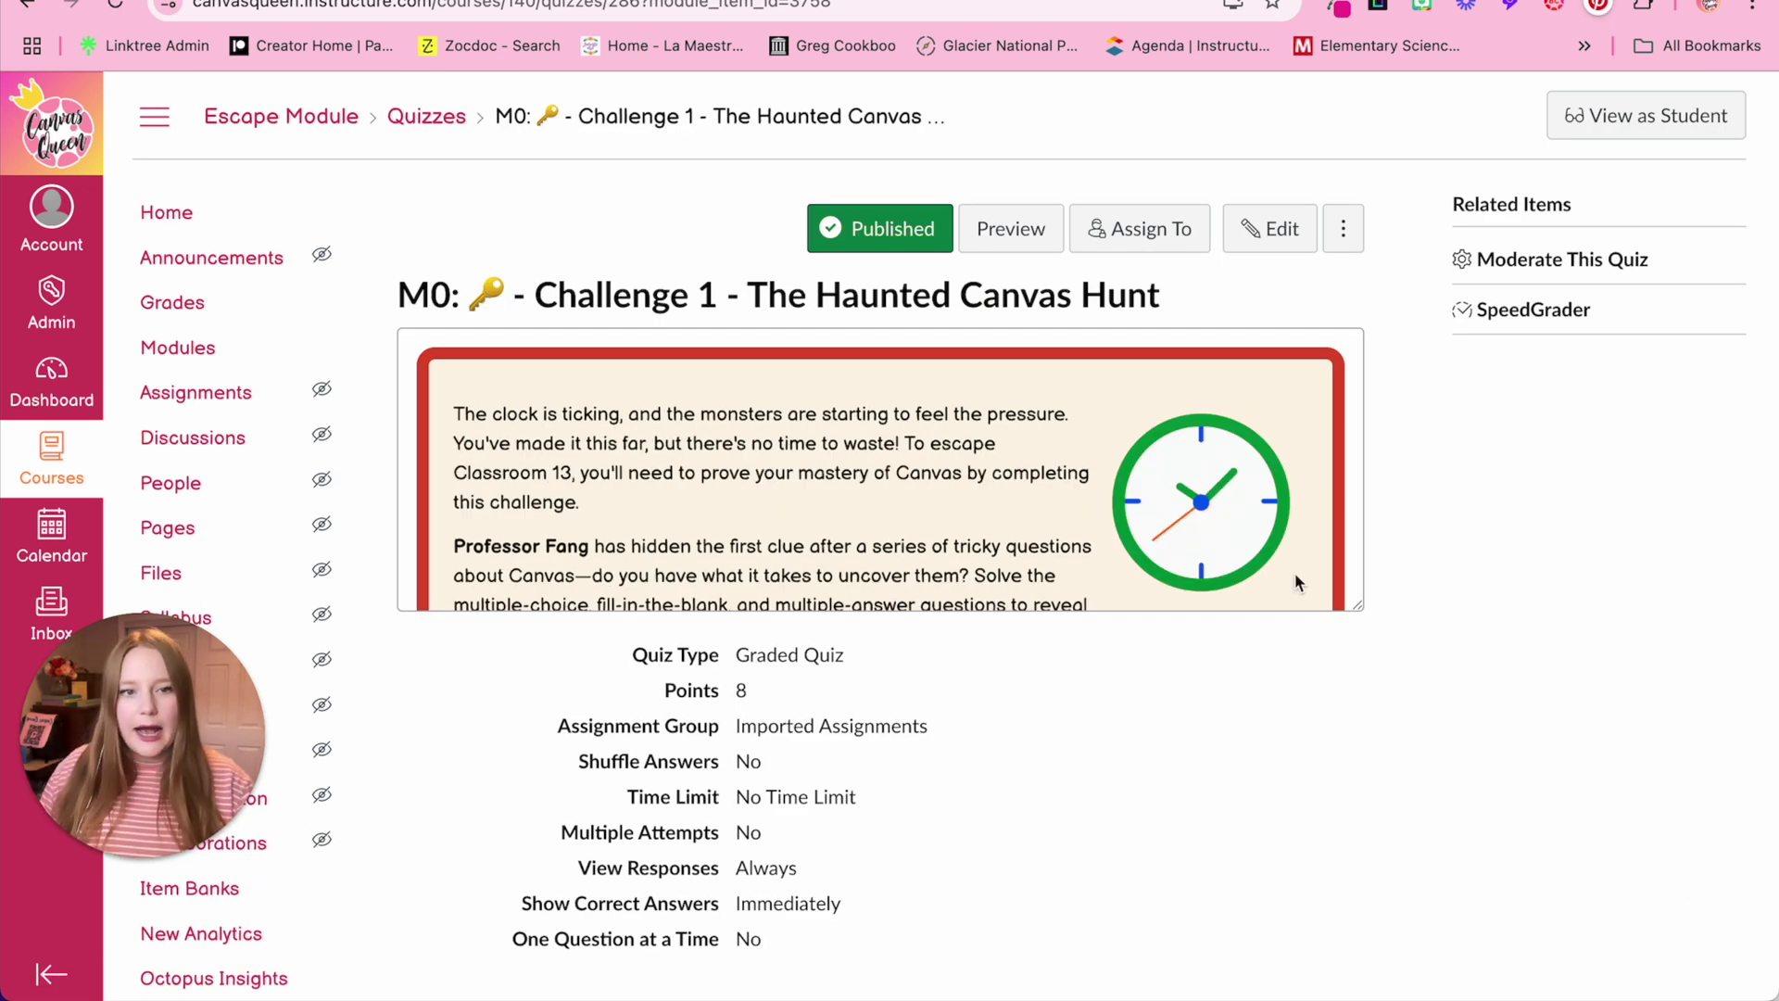
{"action": "left_click_drag", "start_coordinate": [1358, 607], "coordinate": [1344, 977]}
{"action": "scroll", "coordinate": [1417, 794], "scroll_direction": "down", "scroll_amount": 1}
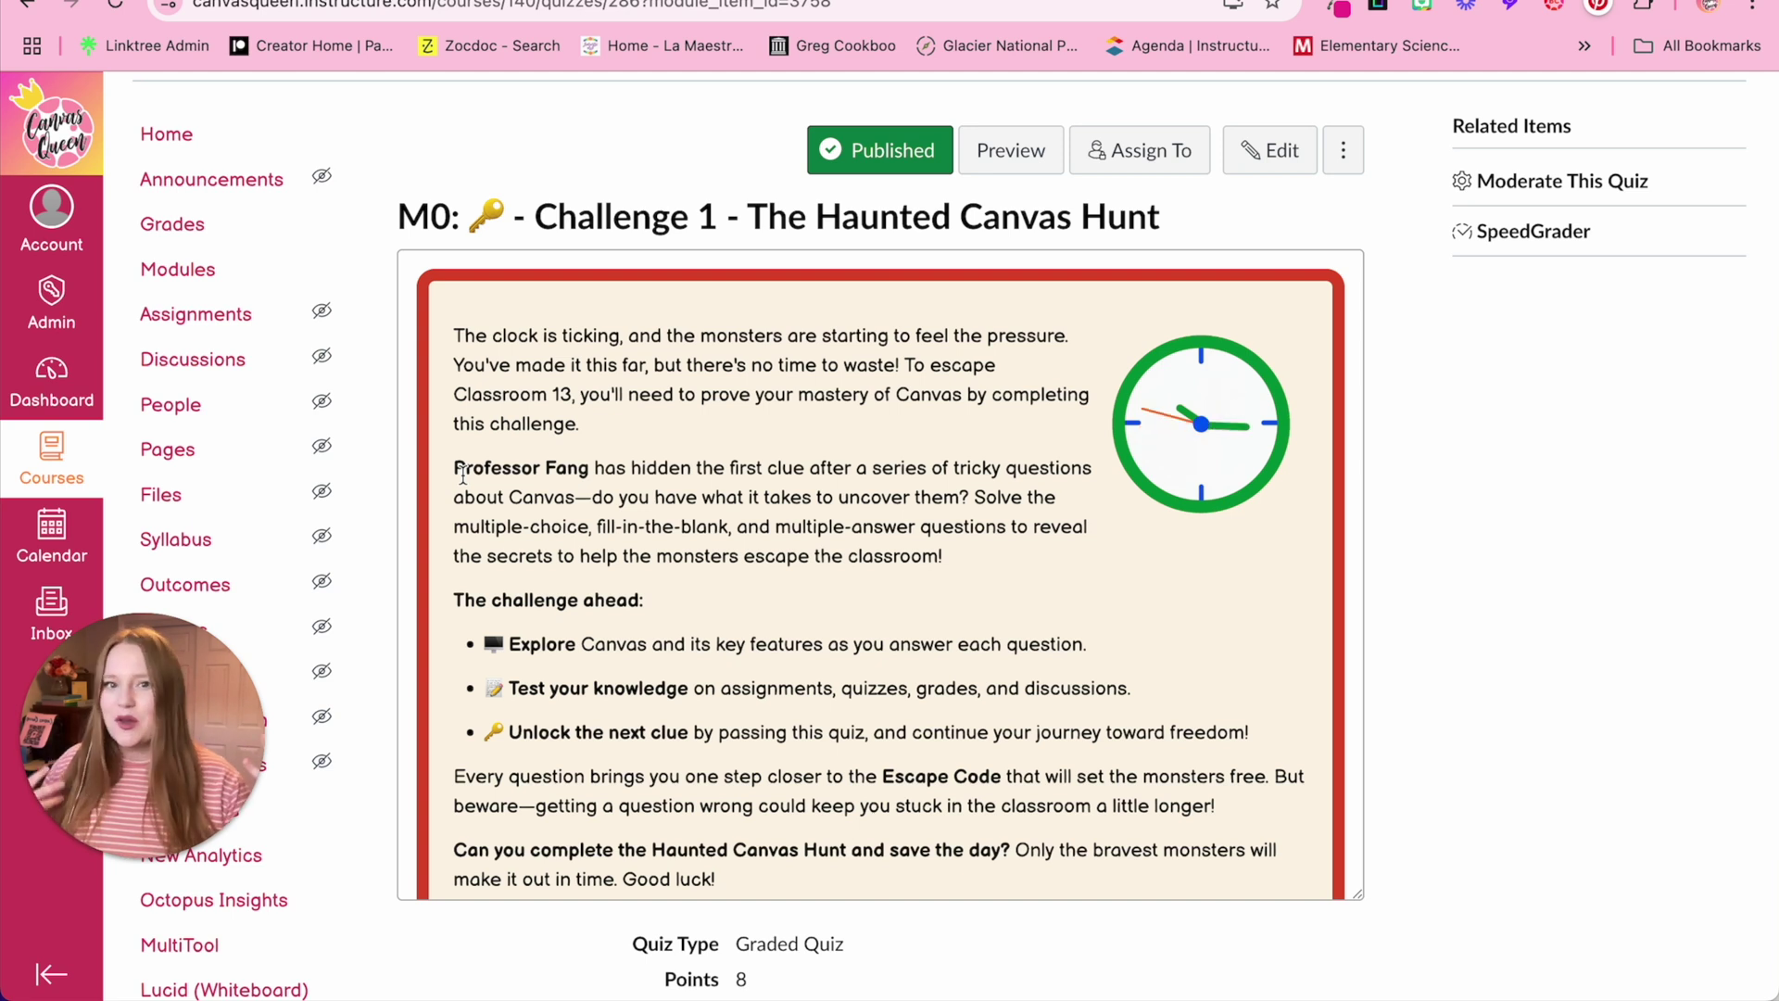
{"action": "scroll", "coordinate": [463, 475], "scroll_direction": "down", "scroll_amount": 7}
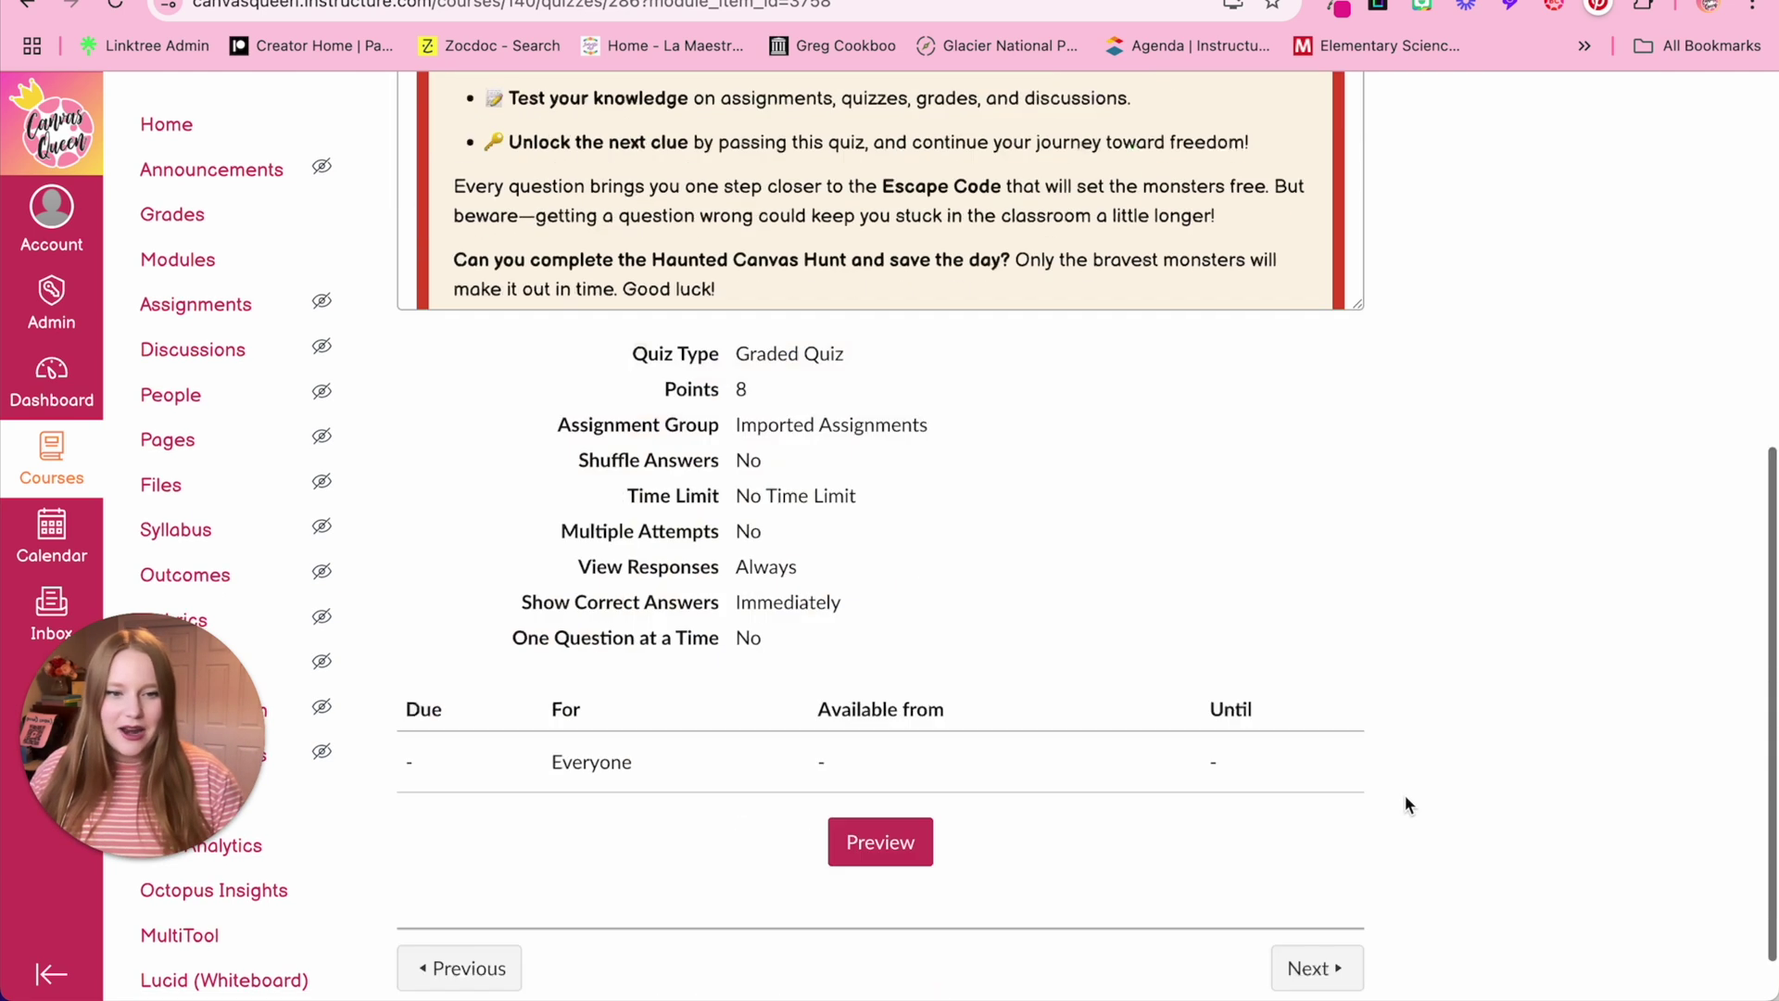
{"action": "left_click", "coordinate": [1294, 898]}
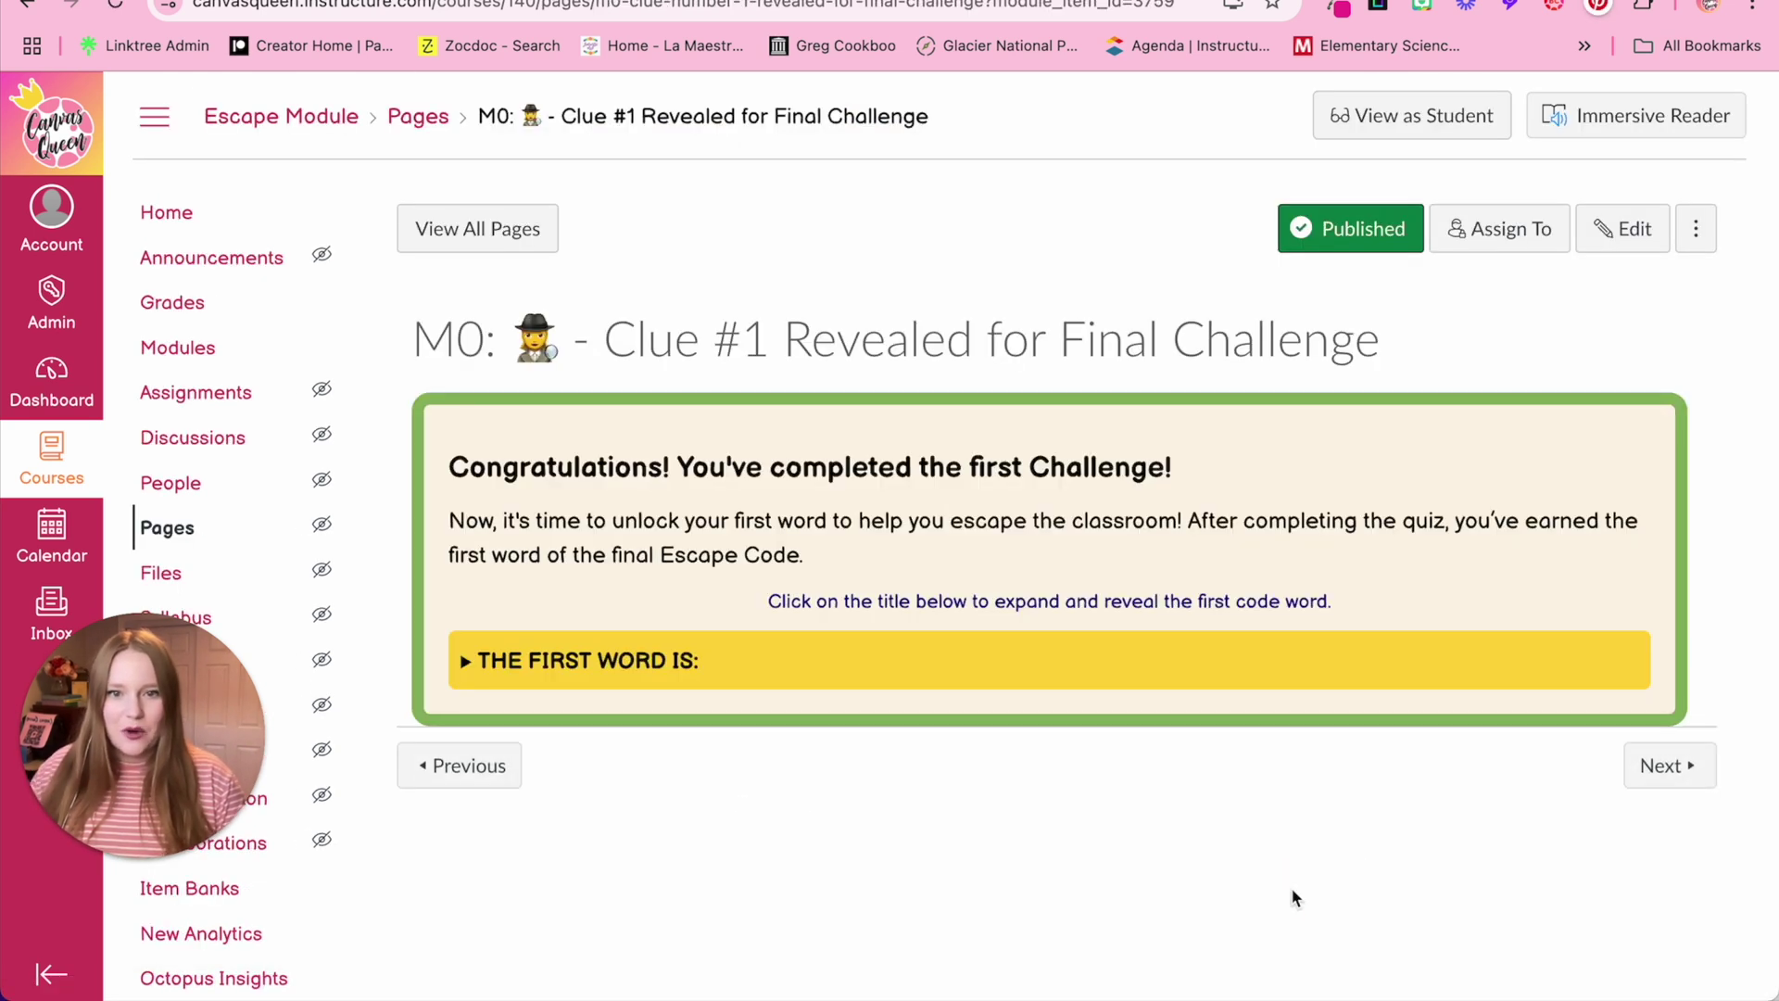
{"action": "left_click", "coordinate": [1669, 766]}
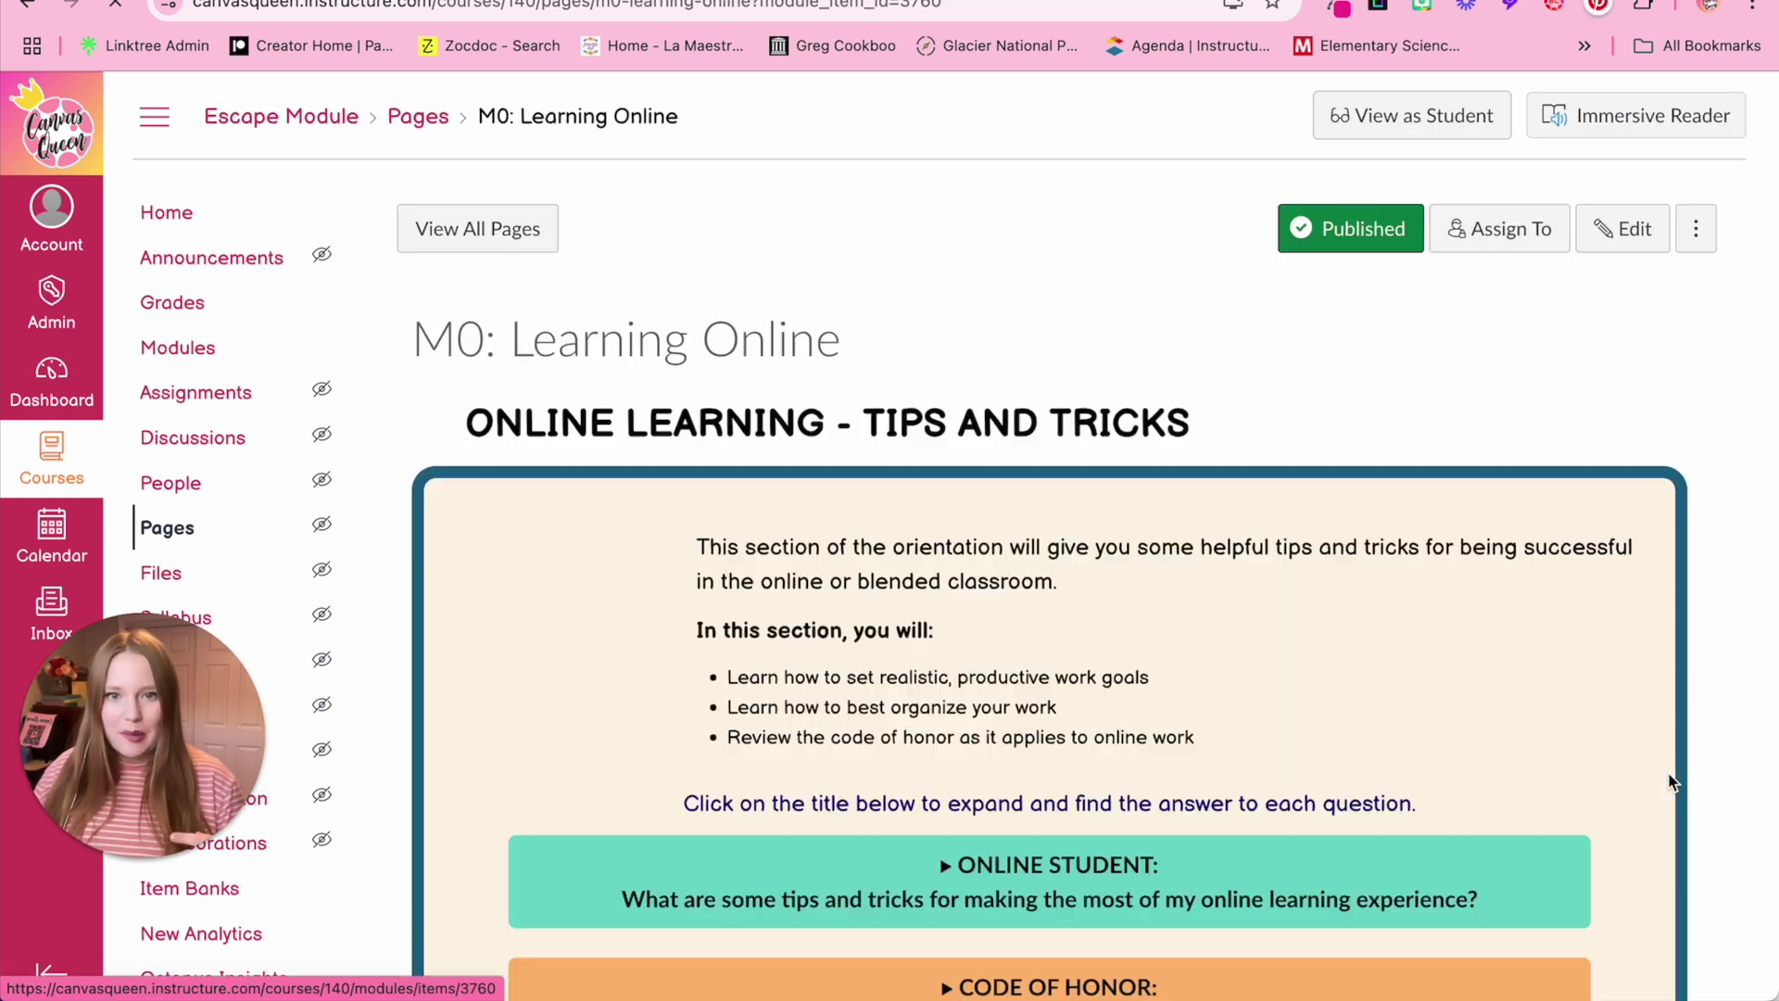
{"action": "scroll", "coordinate": [1672, 793], "scroll_direction": "down", "scroll_amount": 3}
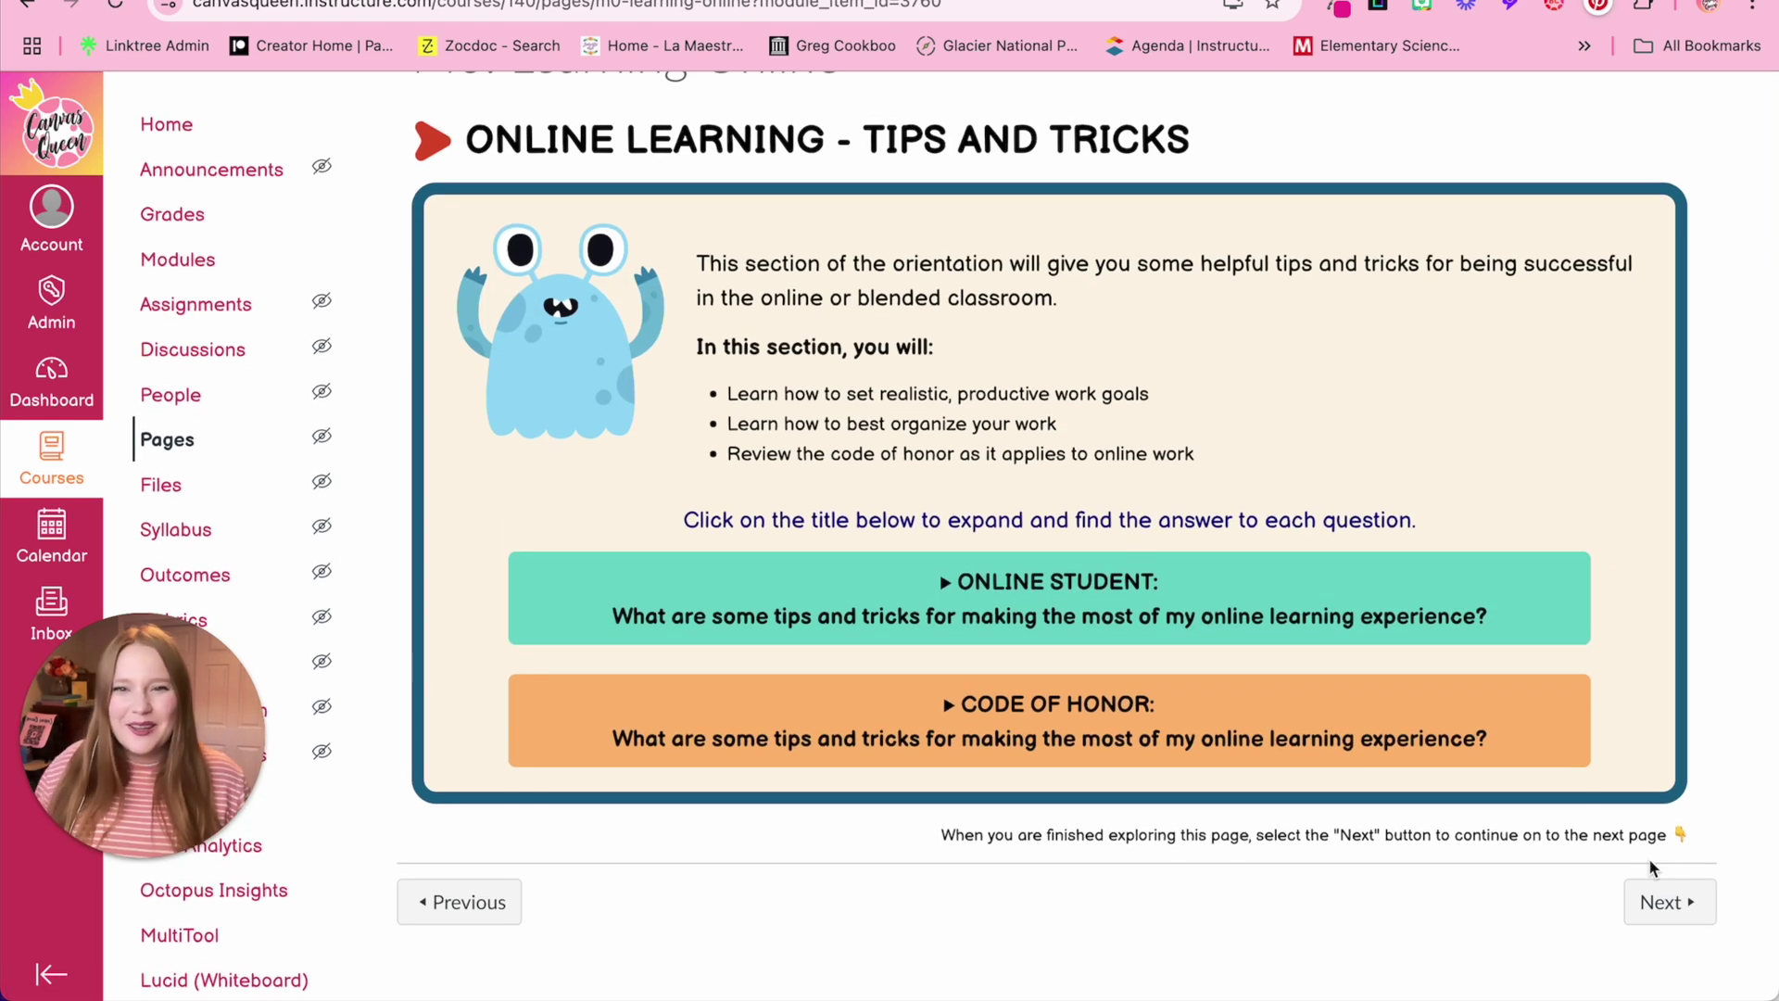
{"action": "left_click", "coordinate": [1680, 924]}
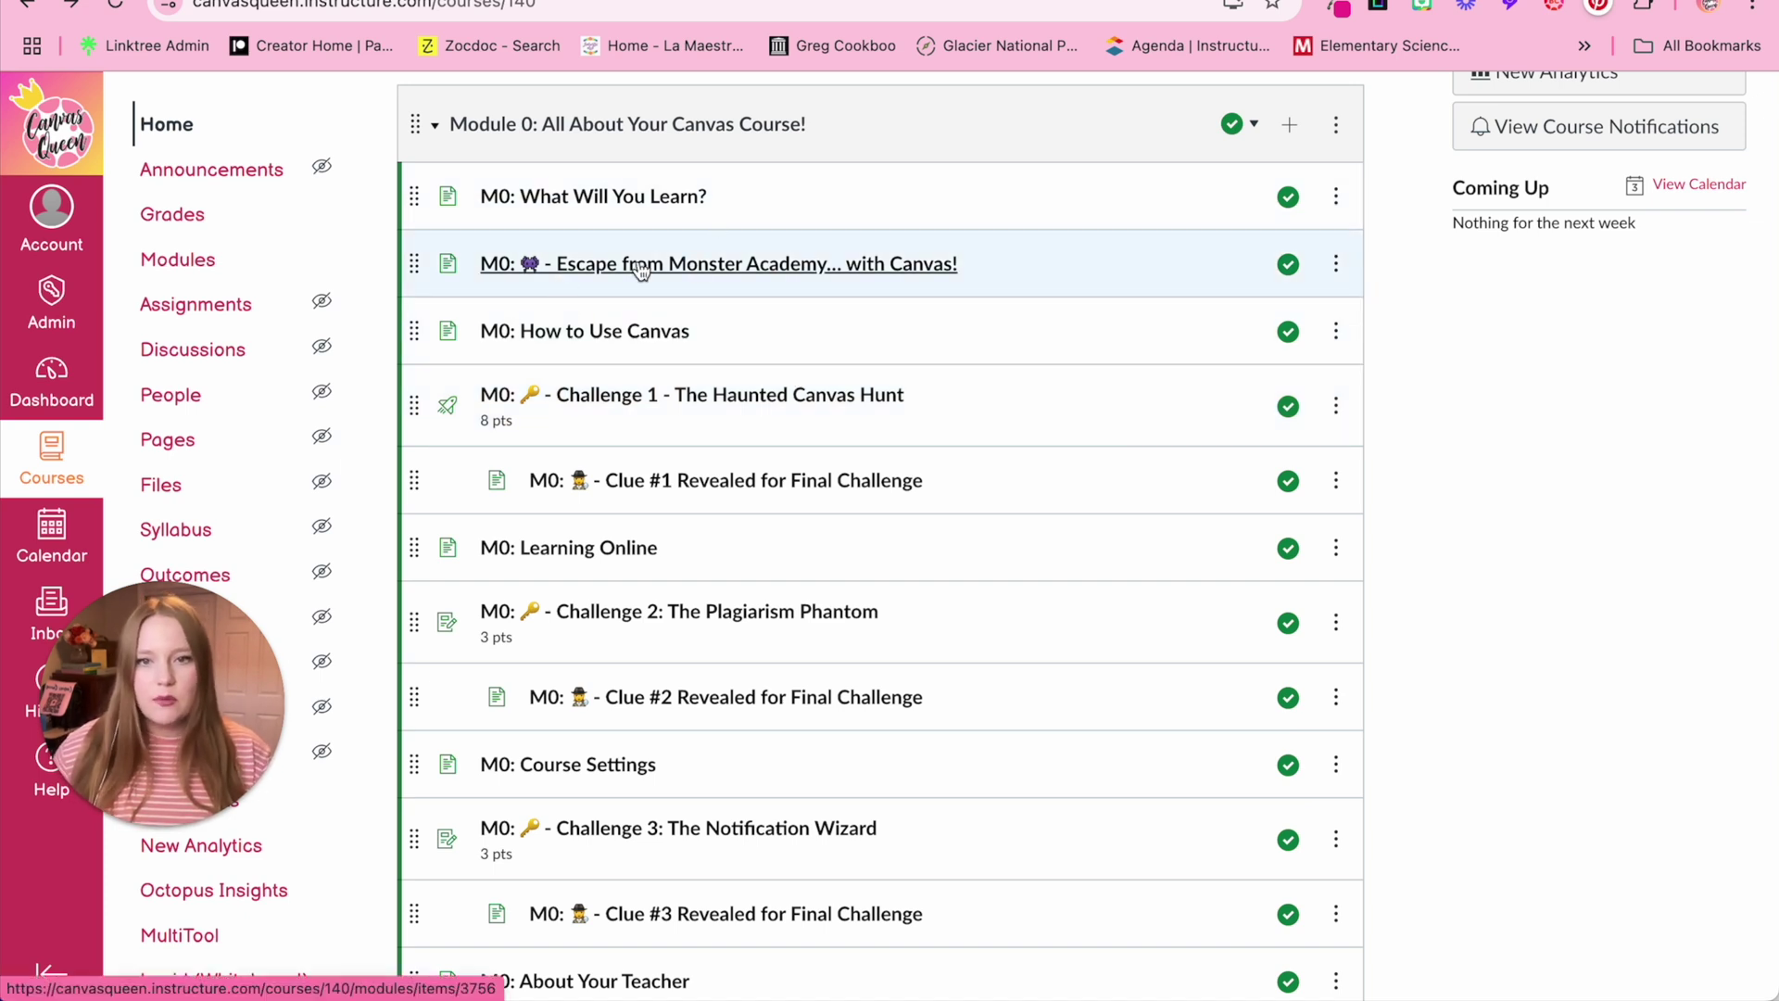
{"action": "scroll", "coordinate": [636, 271], "scroll_direction": "down", "scroll_amount": 1}
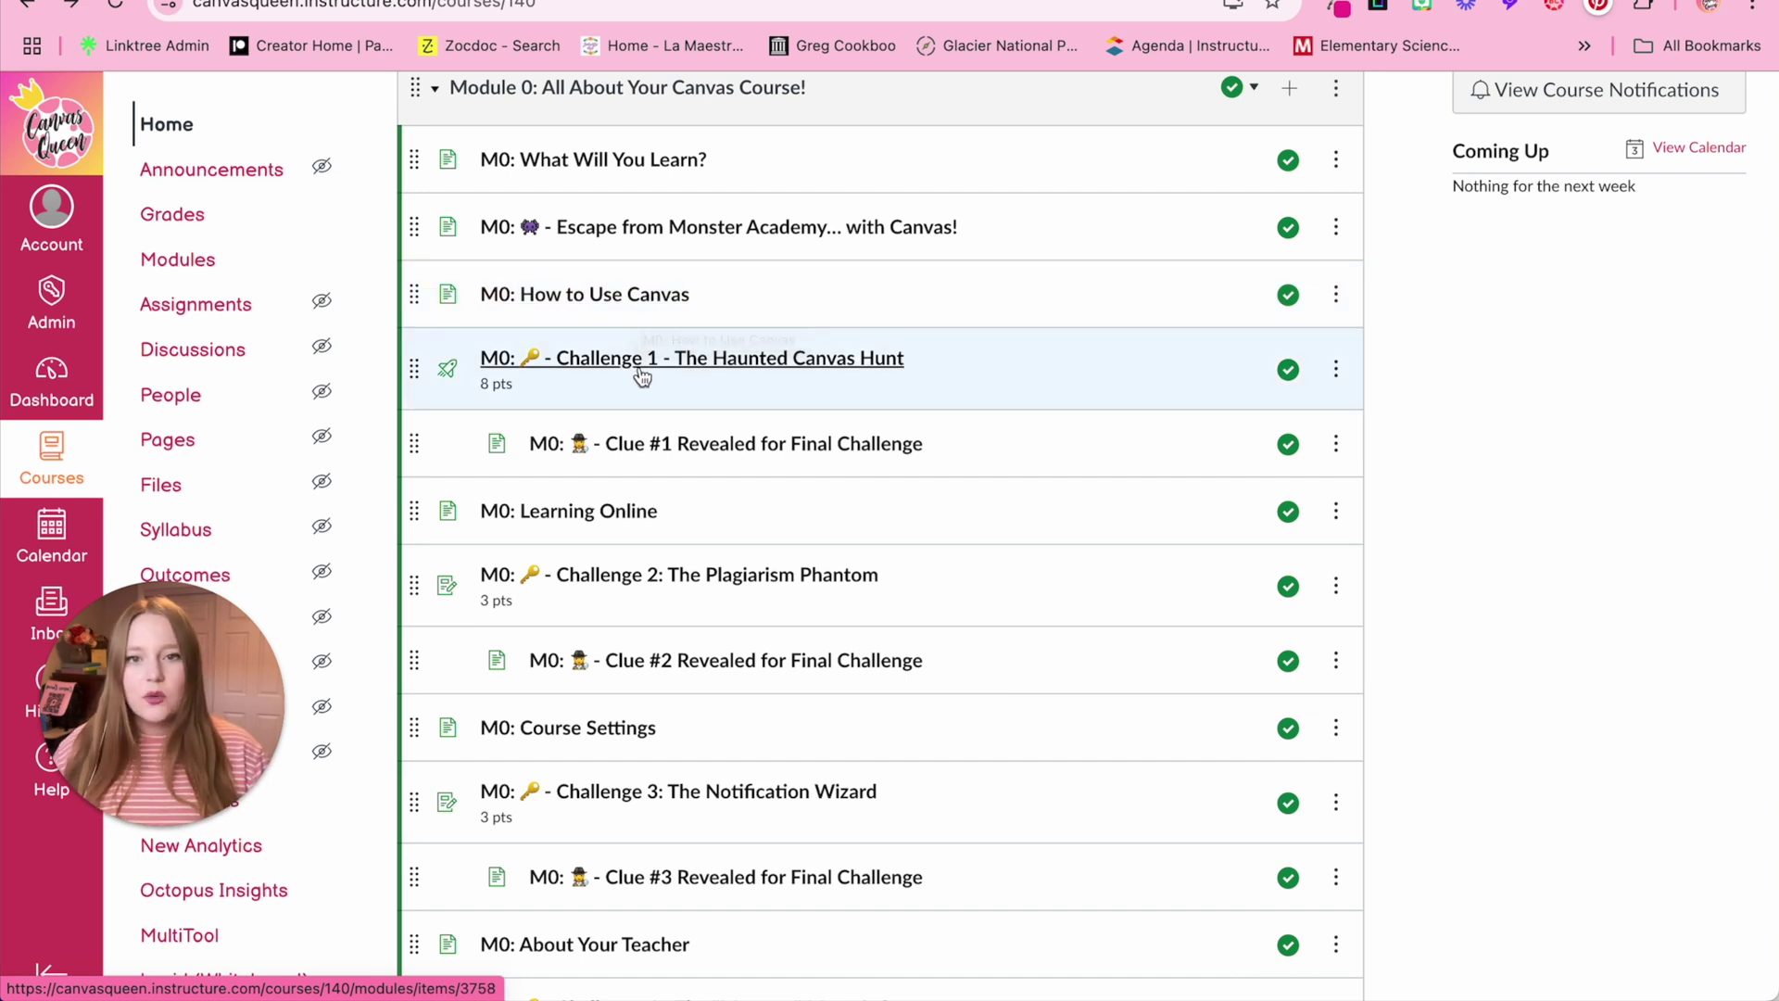
{"action": "scroll", "coordinate": [639, 371], "scroll_direction": "up", "scroll_amount": 3}
{"action": "scroll", "coordinate": [639, 370], "scroll_direction": "up", "scroll_amount": 3}
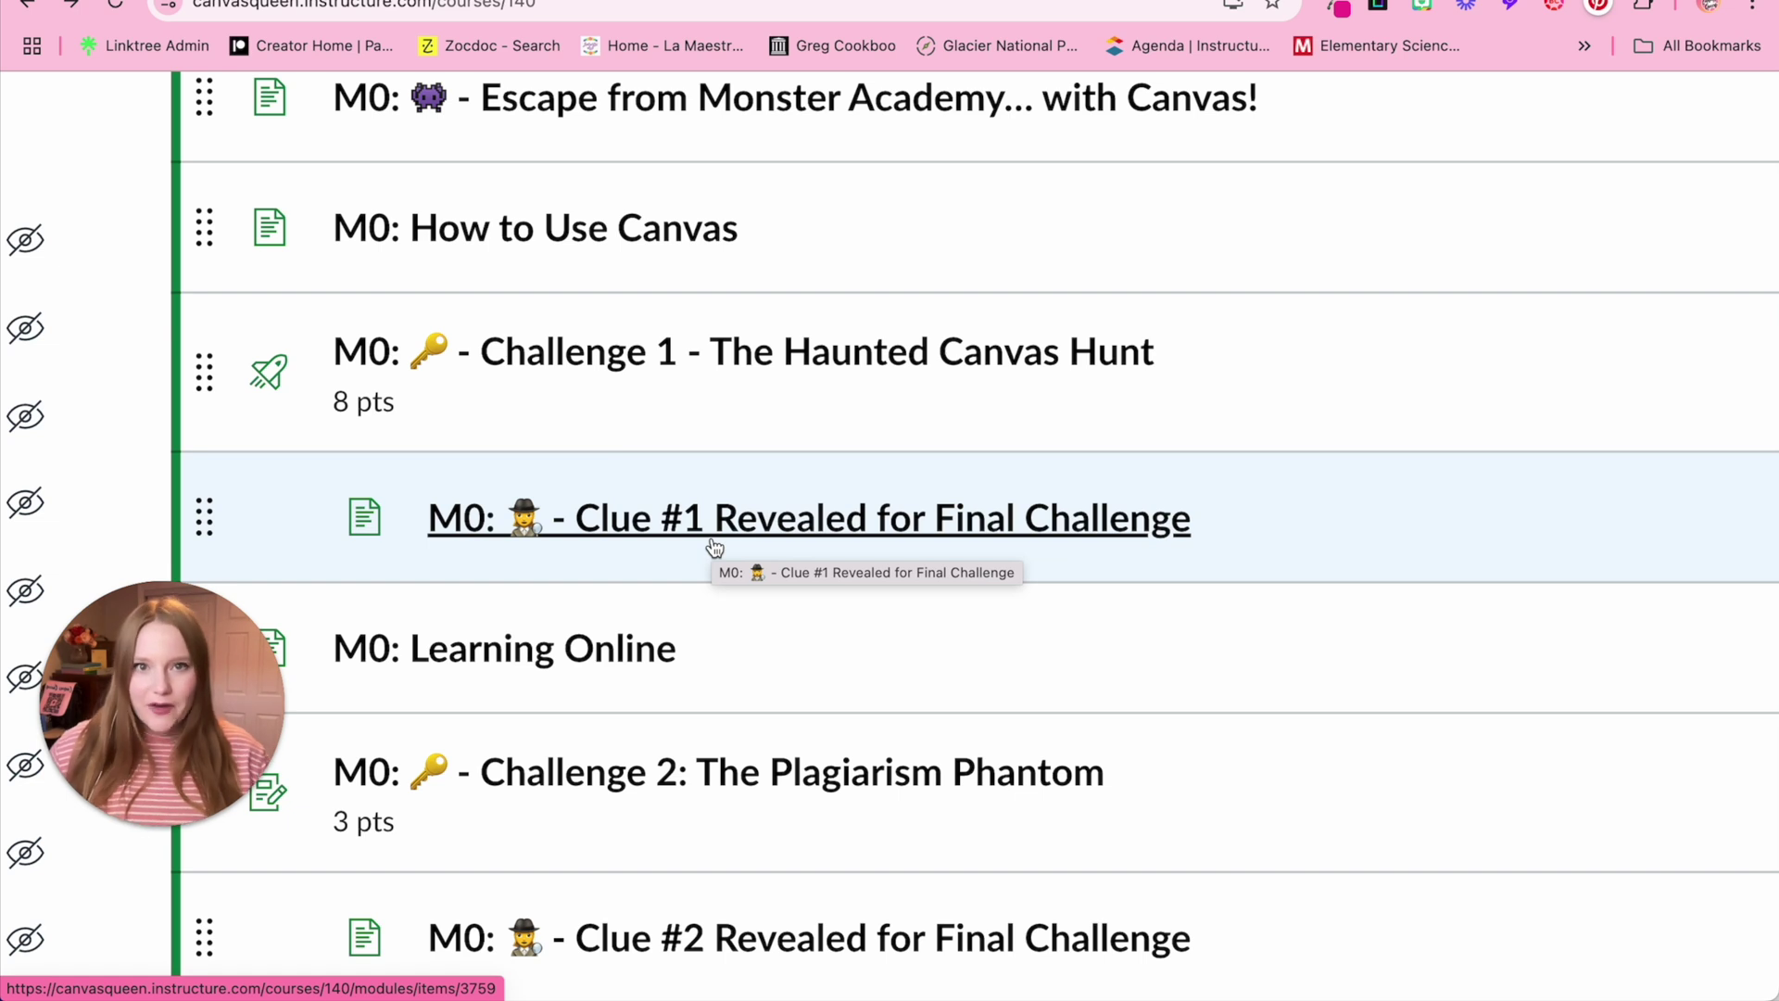
{"action": "key", "text": "ctrl+0"}
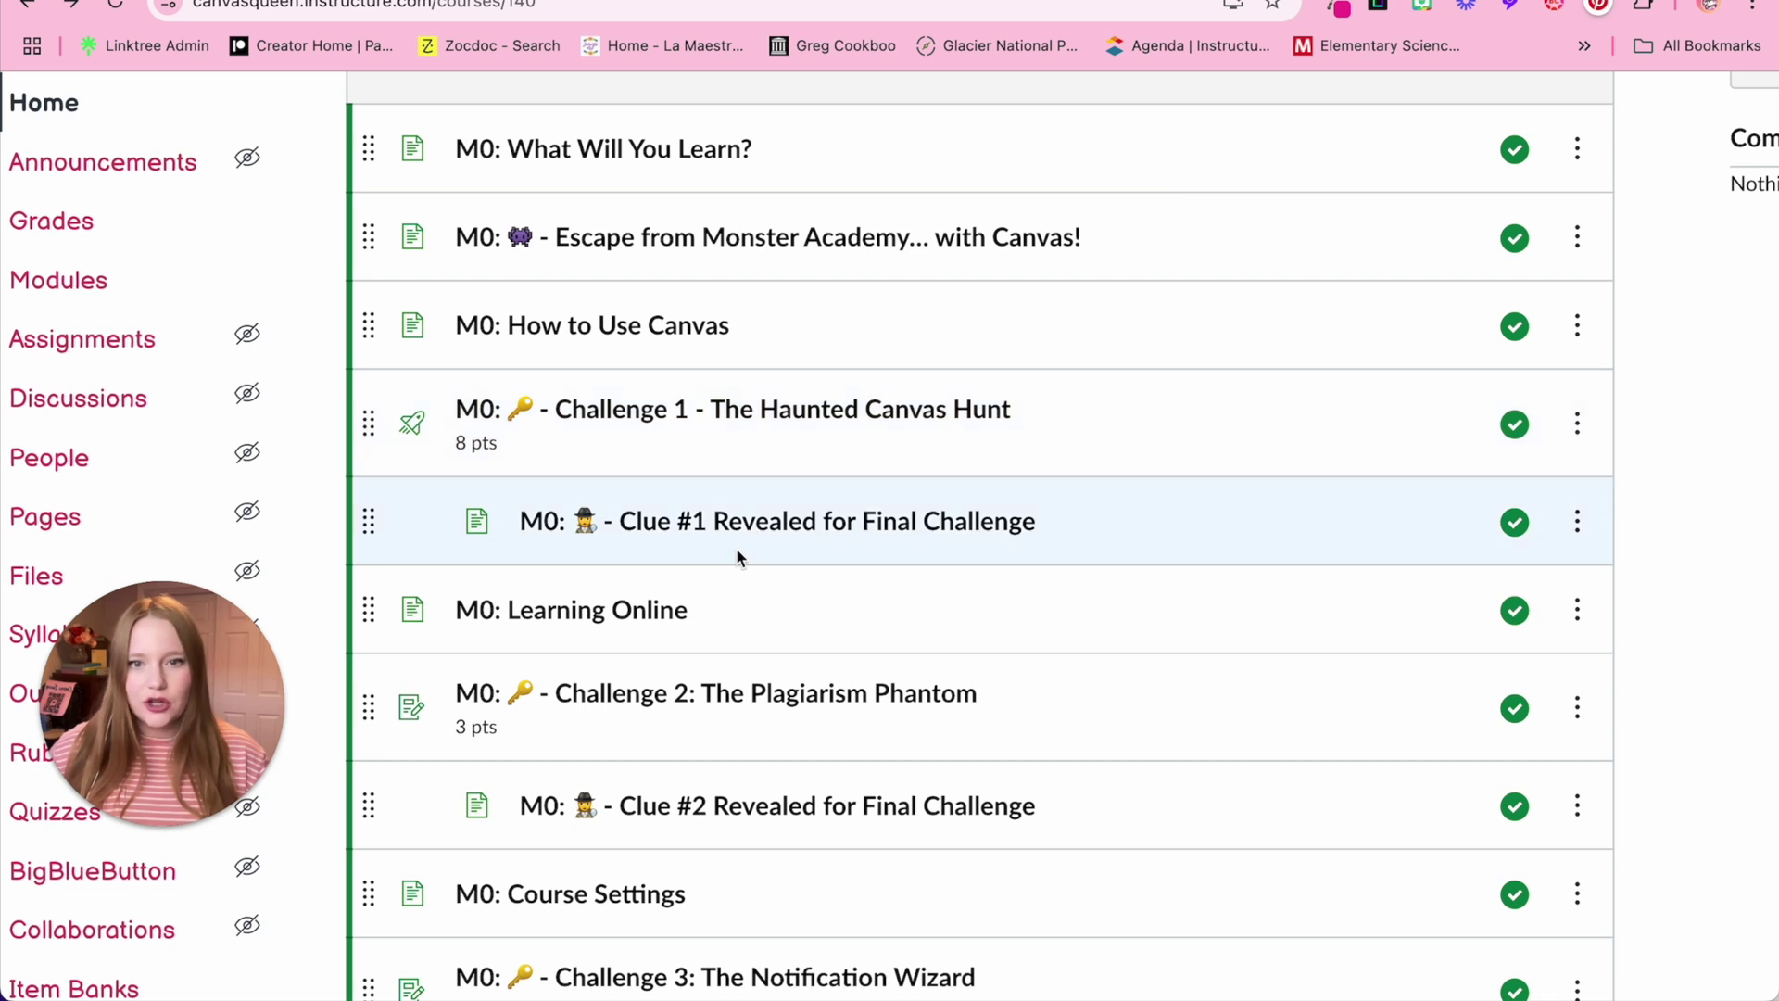
{"action": "scroll", "coordinate": [736, 547], "scroll_direction": "down", "scroll_amount": 2}
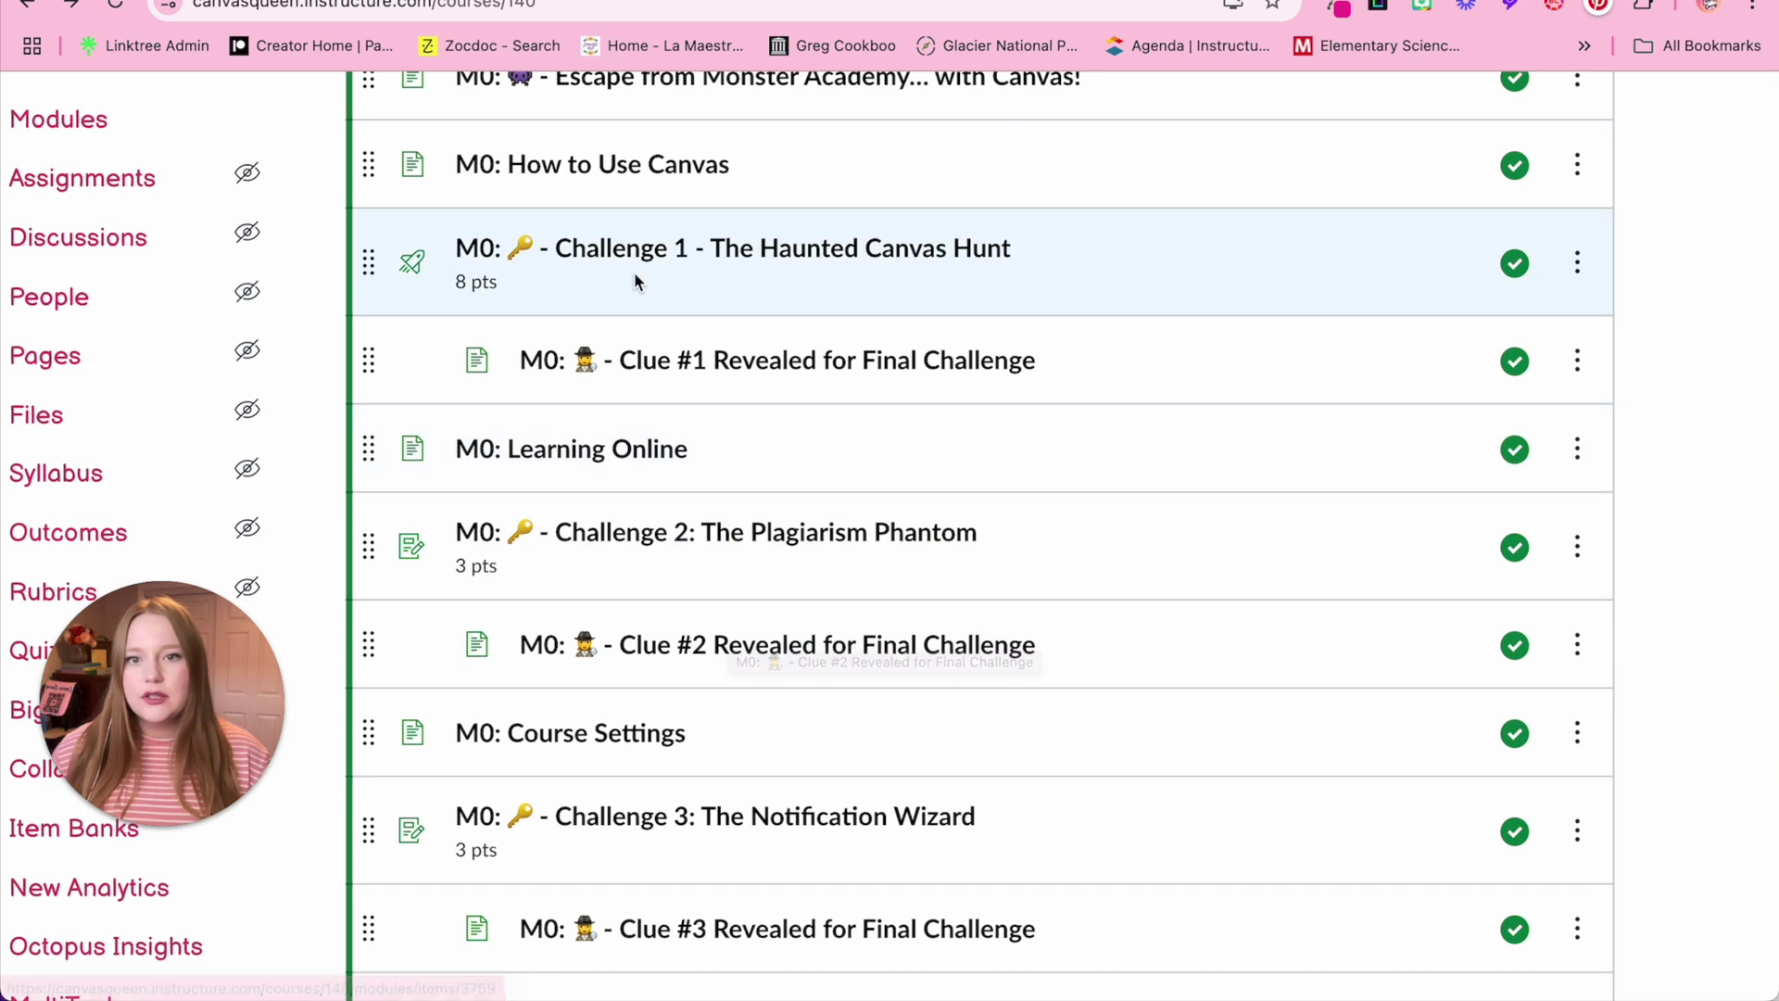
- Preview the Challenge 1 quiz and scroll through its questions
{"action": "left_click", "coordinate": [545, 257]}
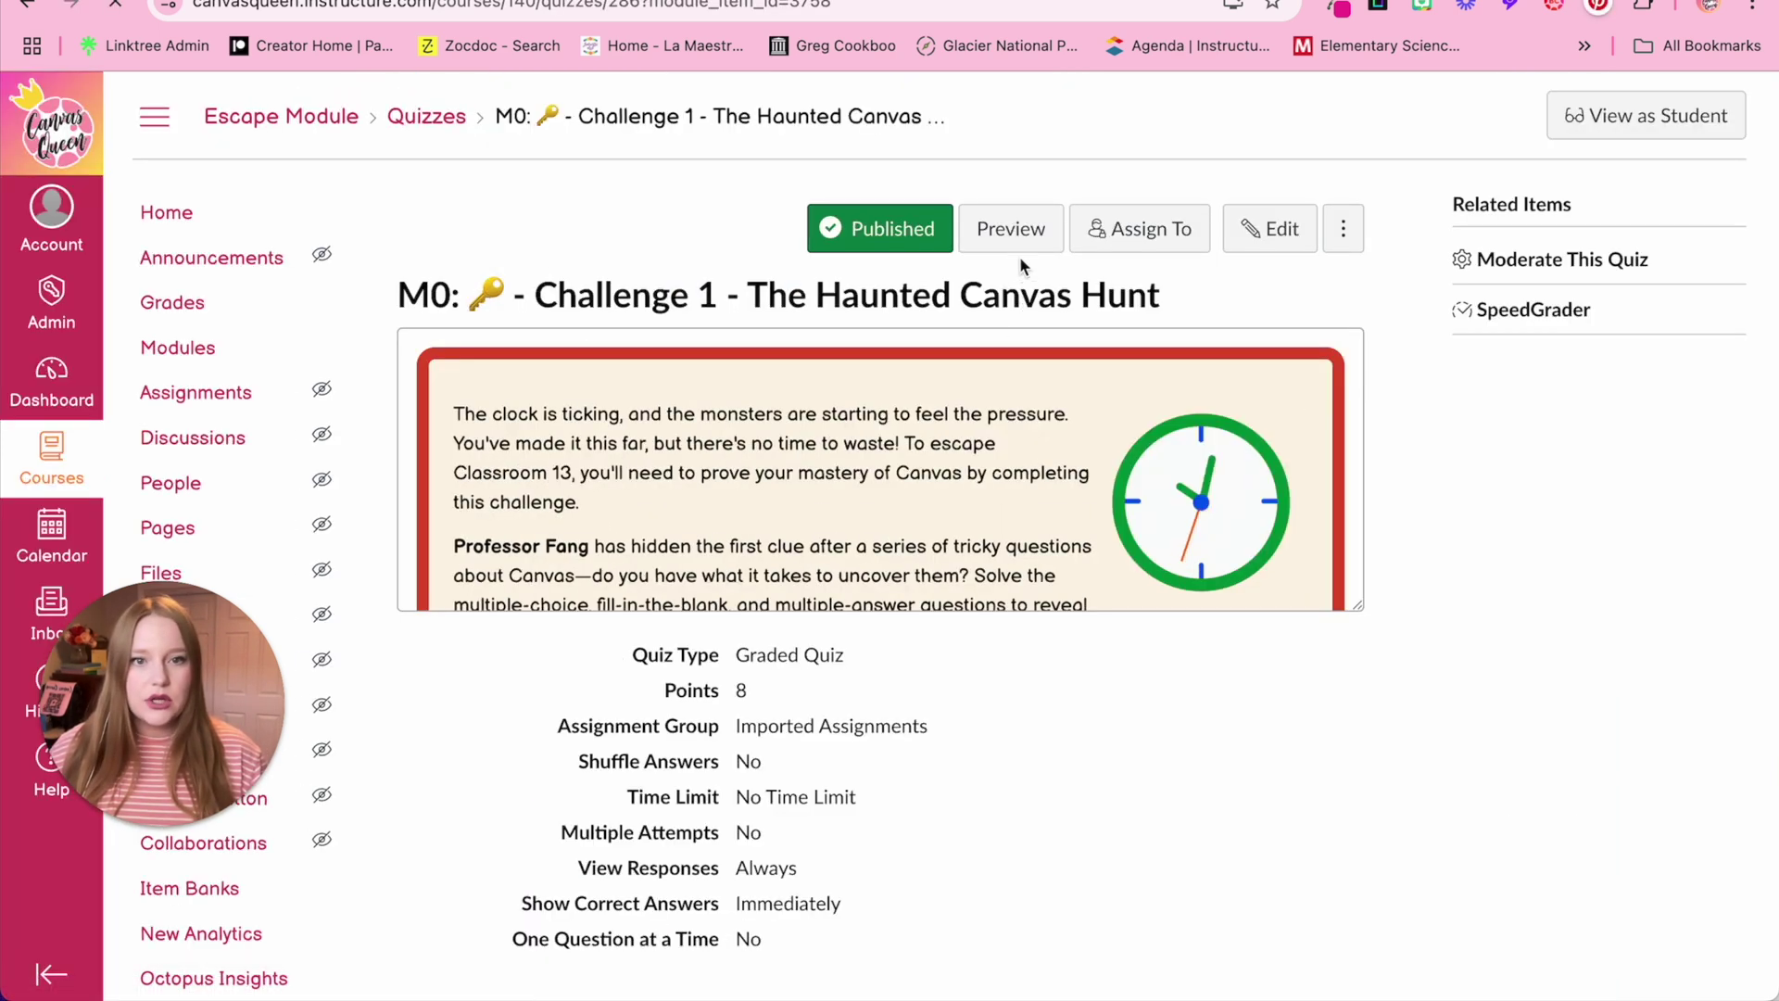
{"action": "left_click", "coordinate": [1011, 229]}
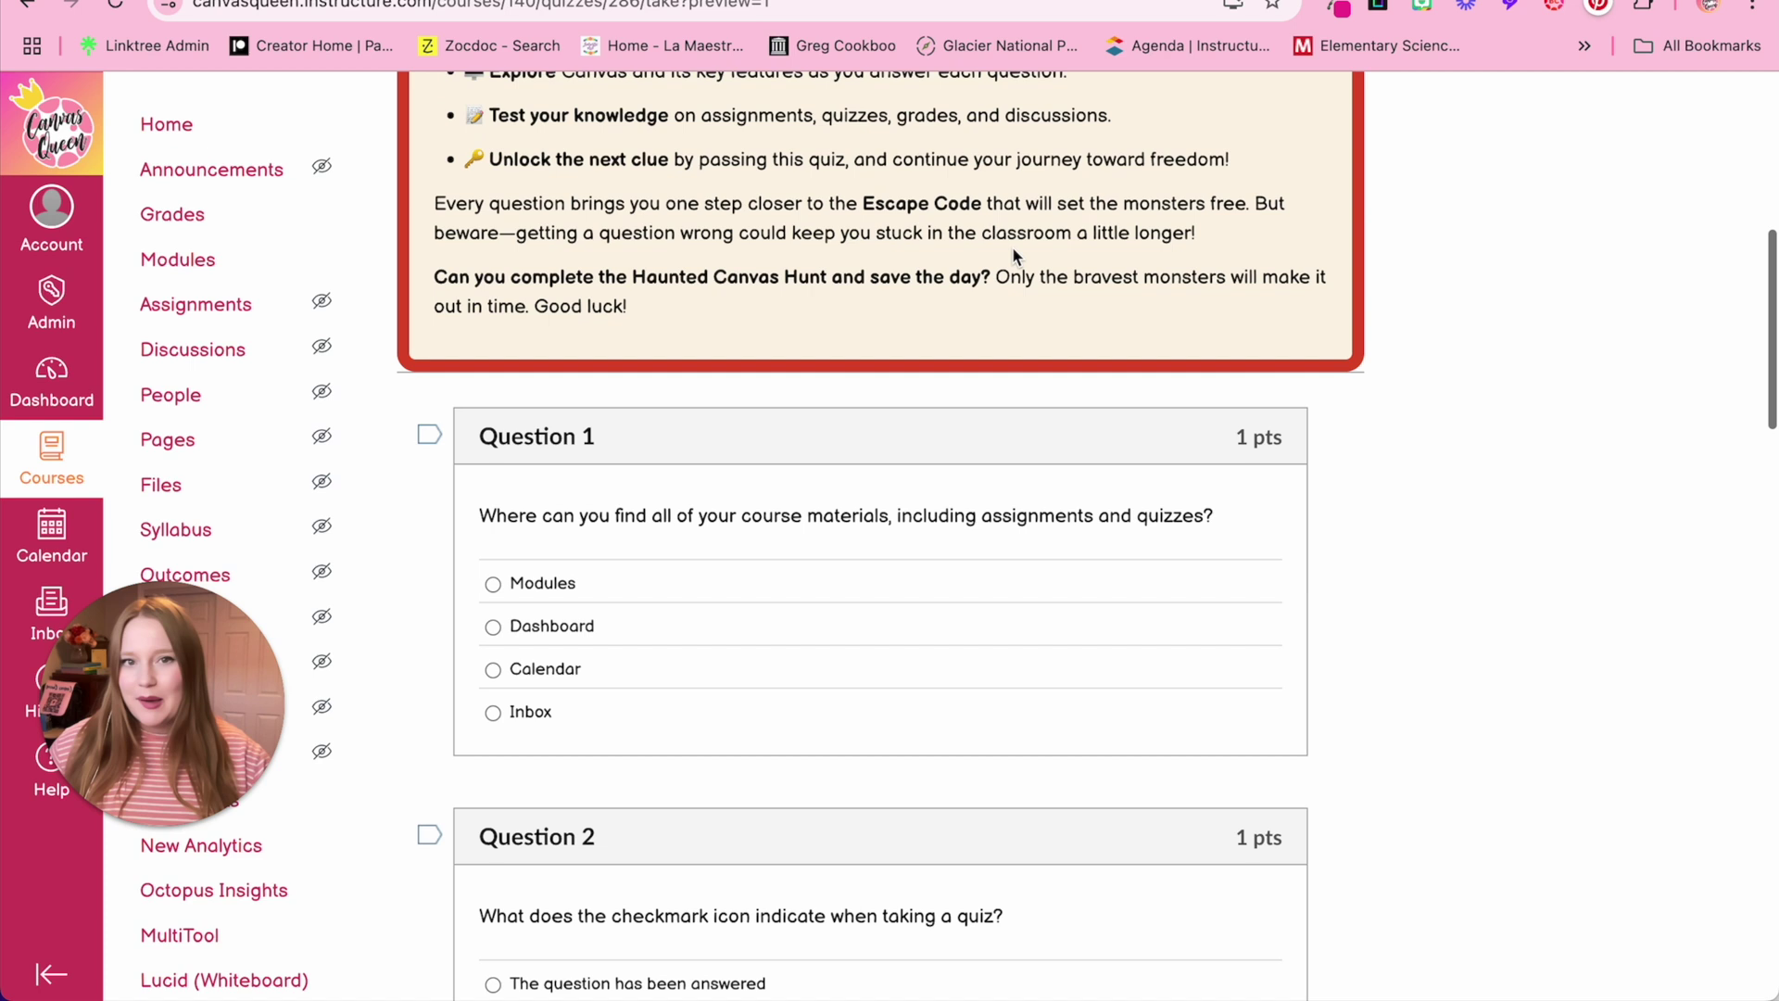
{"action": "scroll", "coordinate": [1014, 256], "scroll_direction": "down", "scroll_amount": 2}
{"action": "scroll", "coordinate": [1013, 249], "scroll_direction": "down", "scroll_amount": 8}
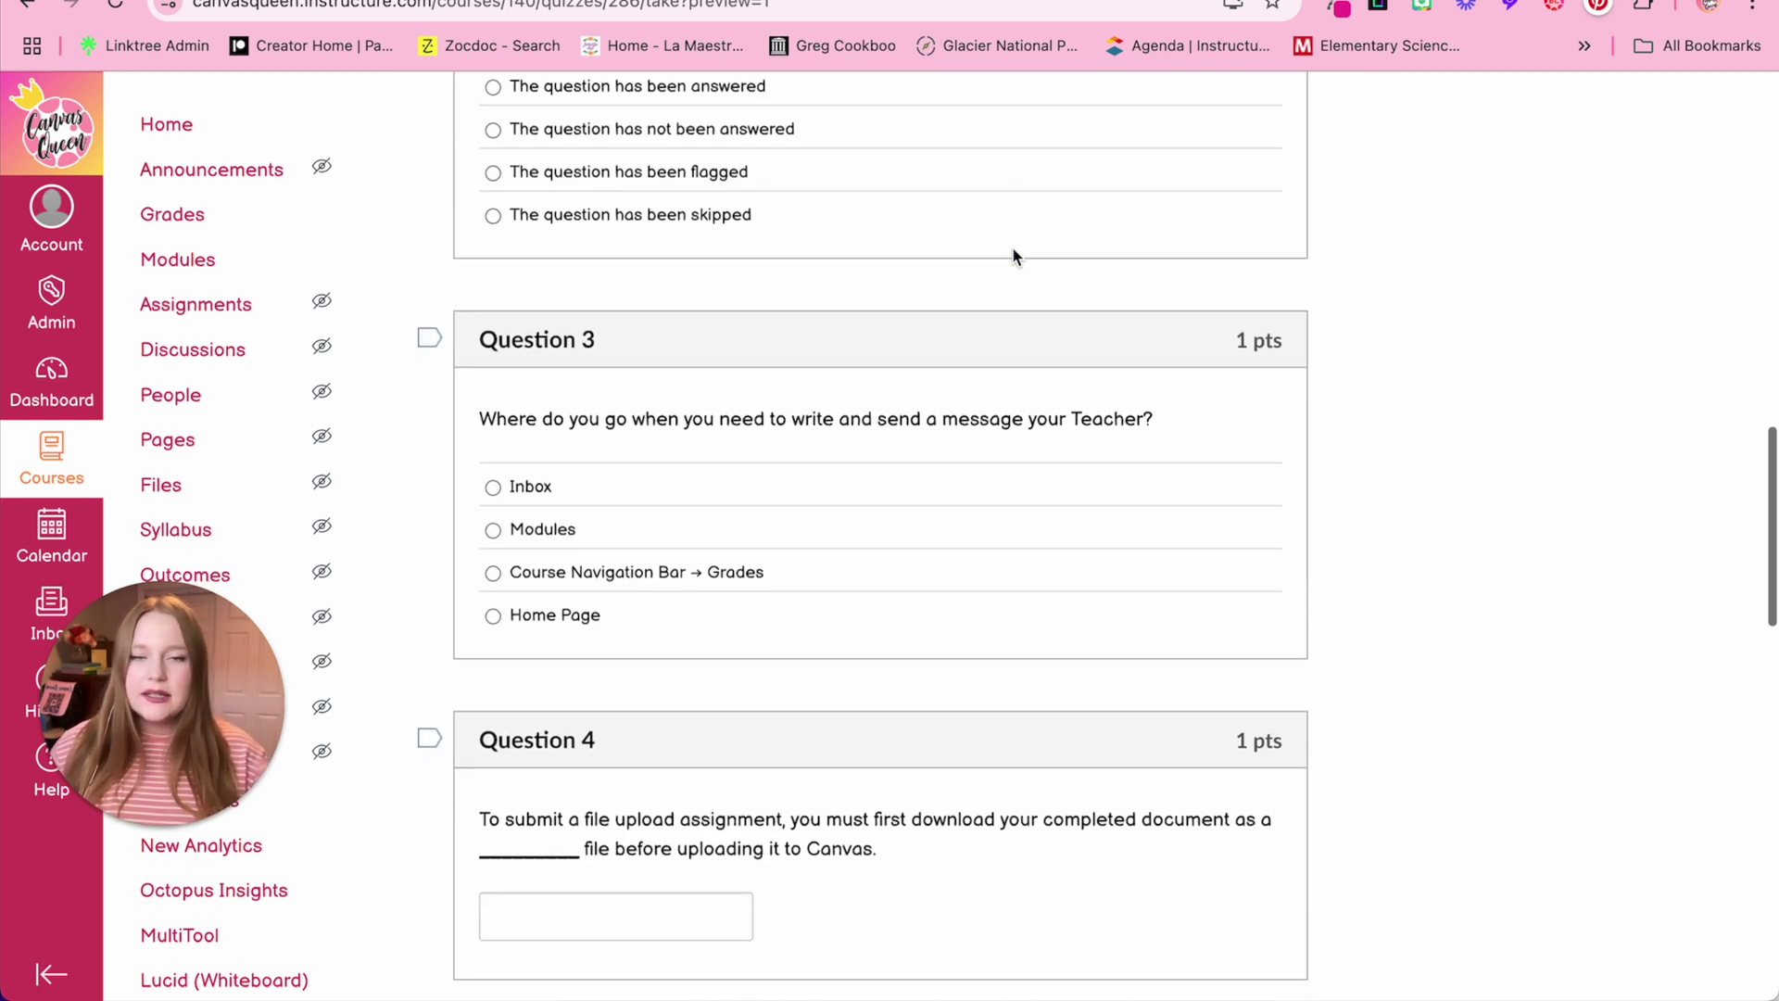
{"action": "scroll", "coordinate": [1012, 246], "scroll_direction": "down", "scroll_amount": 5}
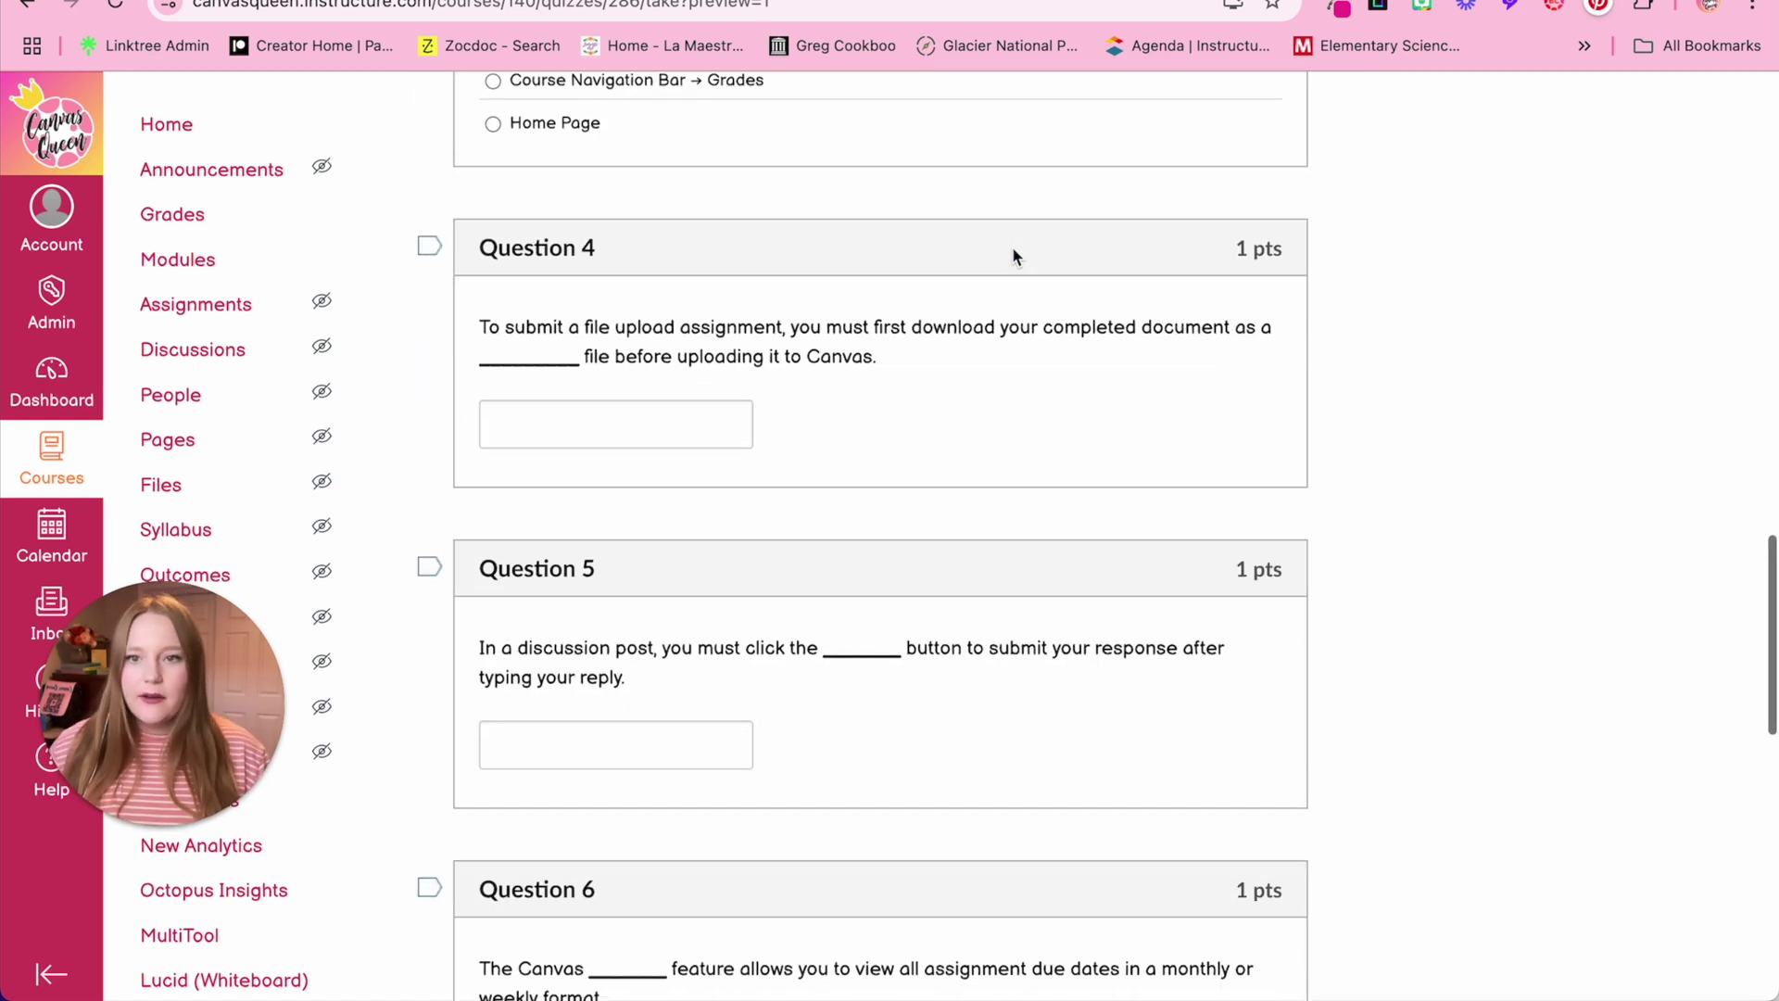
{"action": "scroll", "coordinate": [1012, 246], "scroll_direction": "up", "scroll_amount": 7}
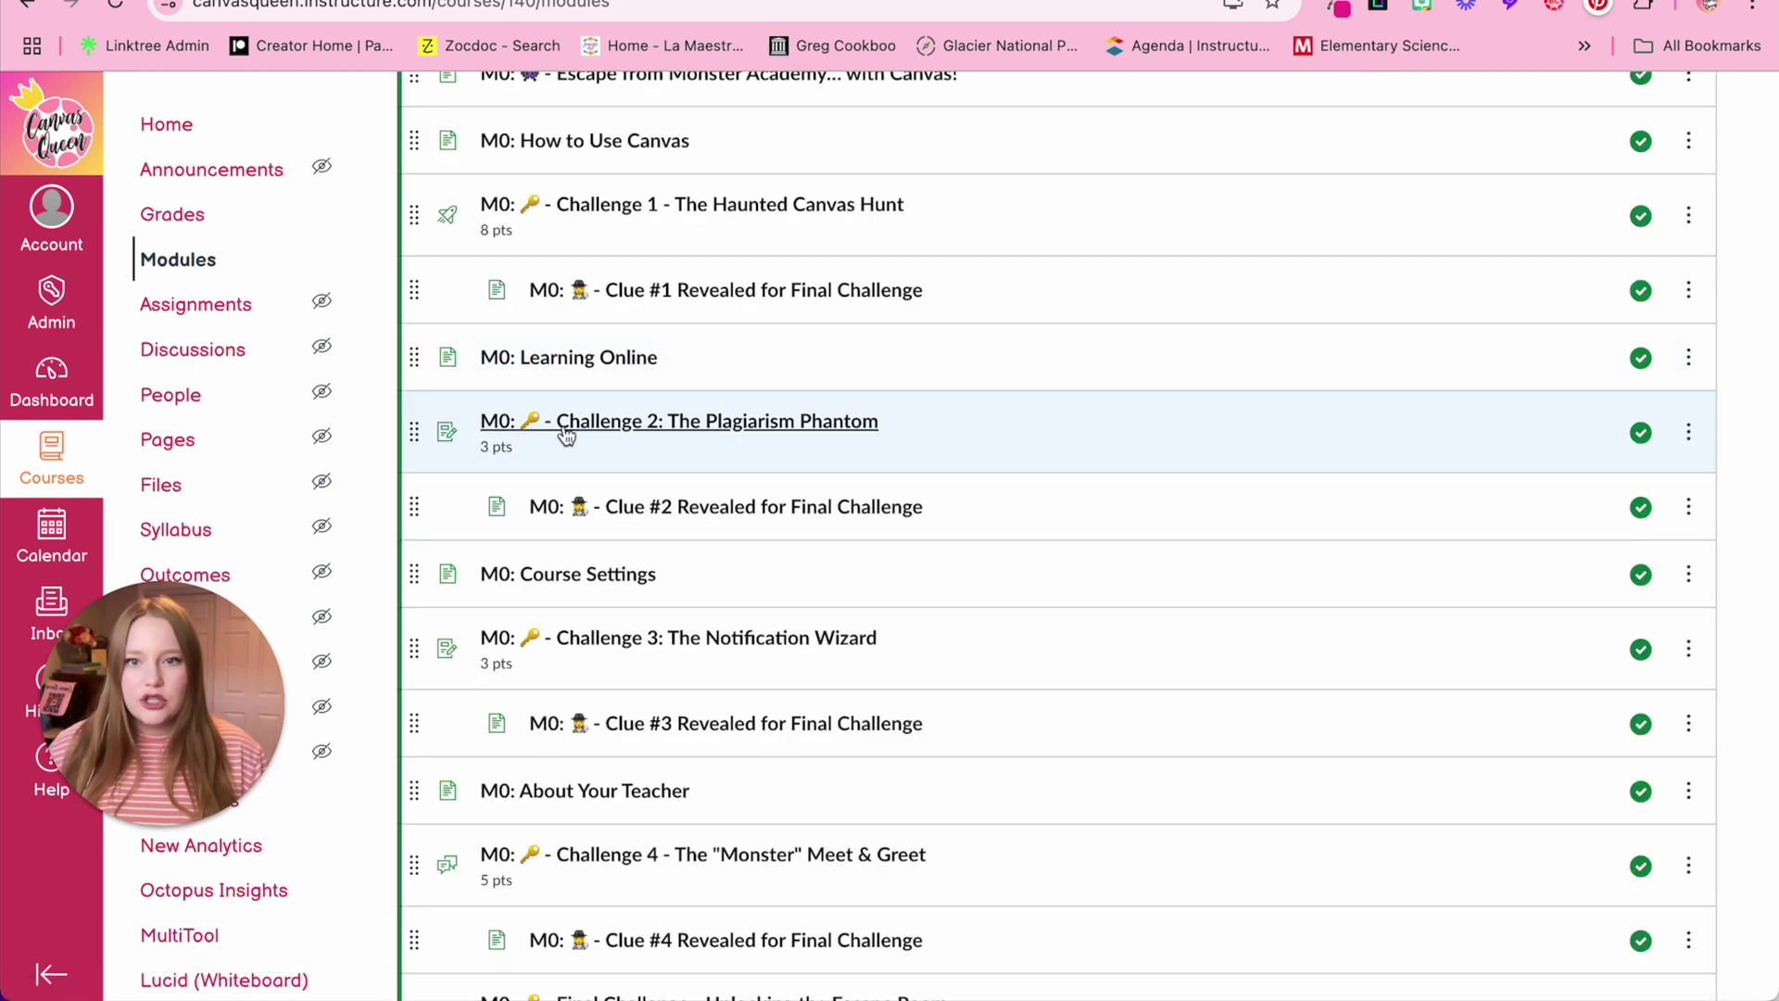
- Open the Challenge 2: The Plagiarism Phantom assignment and read its writing task
{"action": "left_click", "coordinate": [567, 422]}
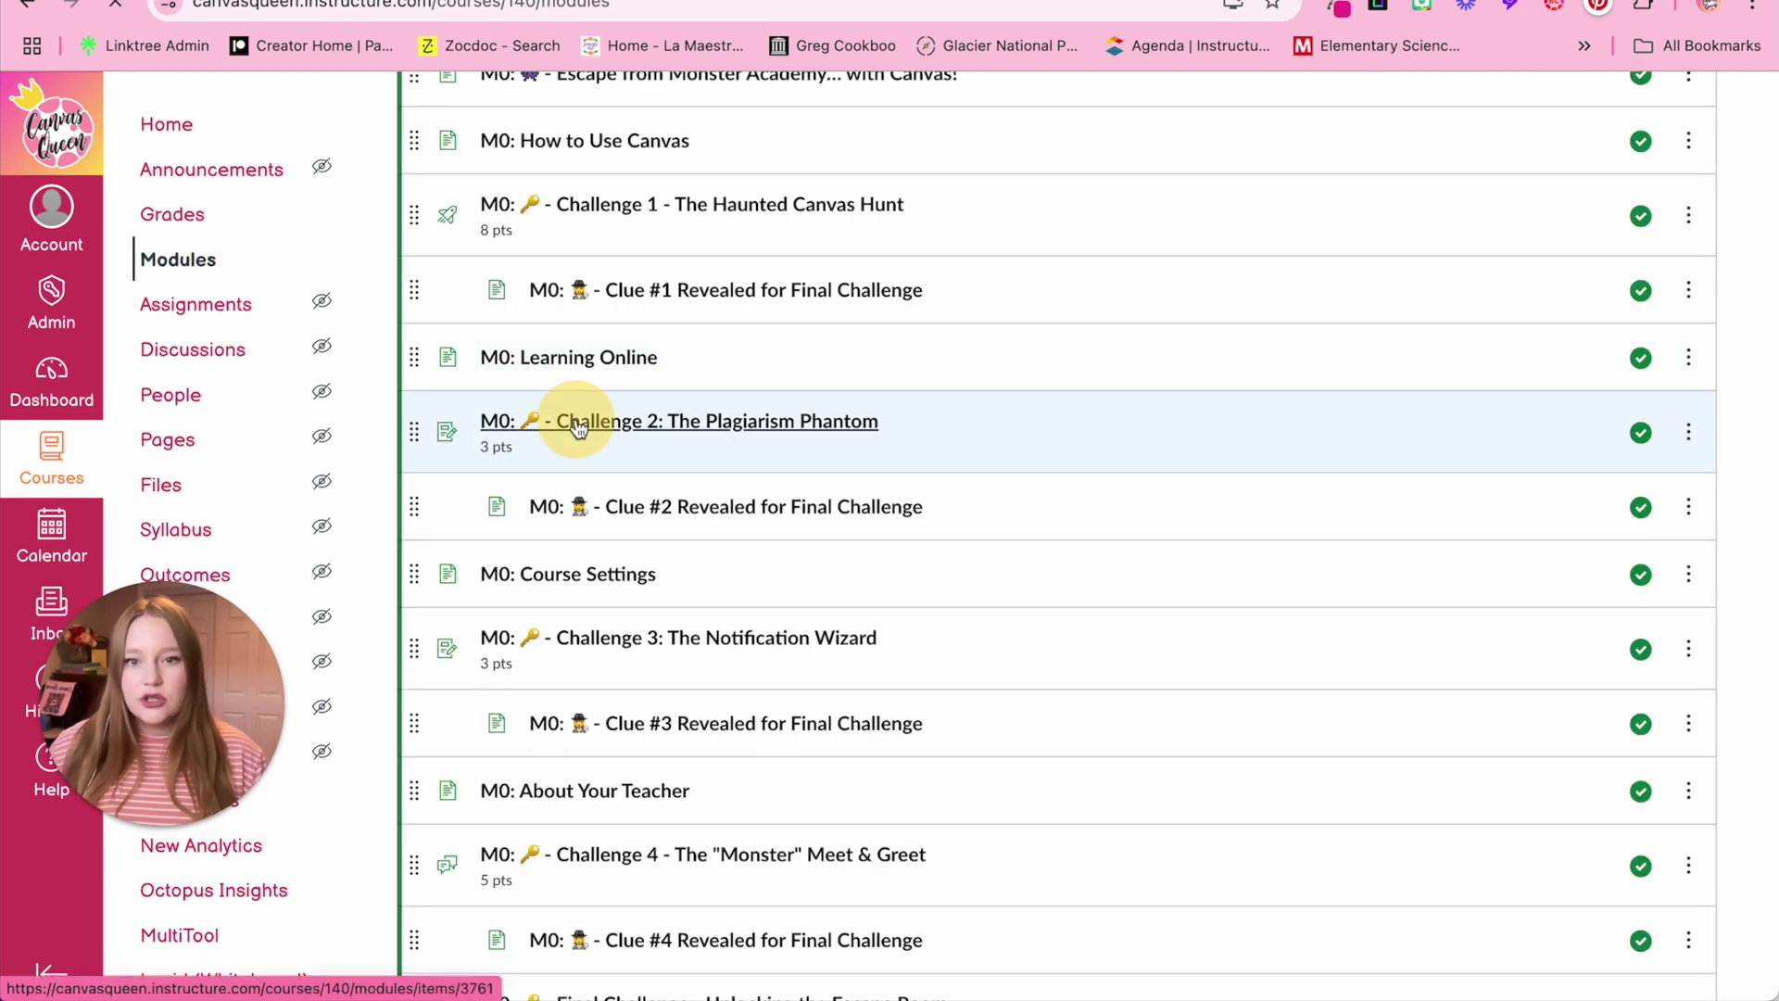
{"action": "scroll", "coordinate": [857, 719], "scroll_direction": "down", "scroll_amount": 3}
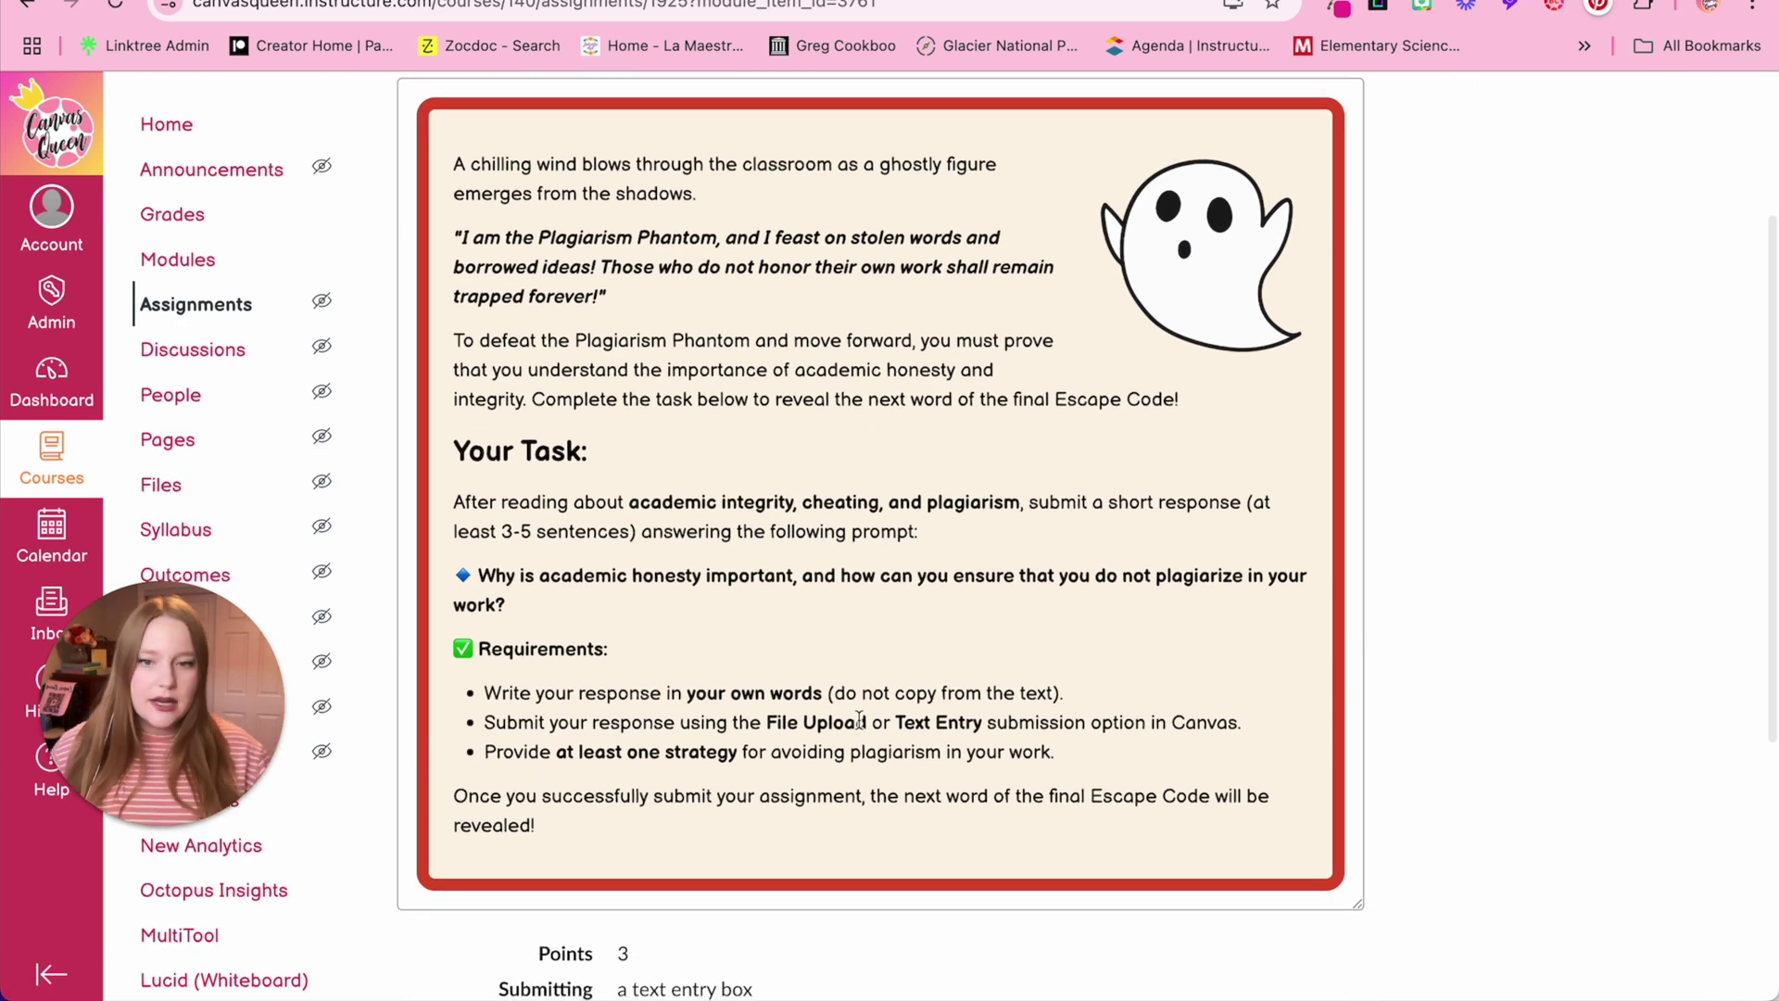
{"action": "scroll", "coordinate": [1186, 634], "scroll_direction": "up", "scroll_amount": 3}
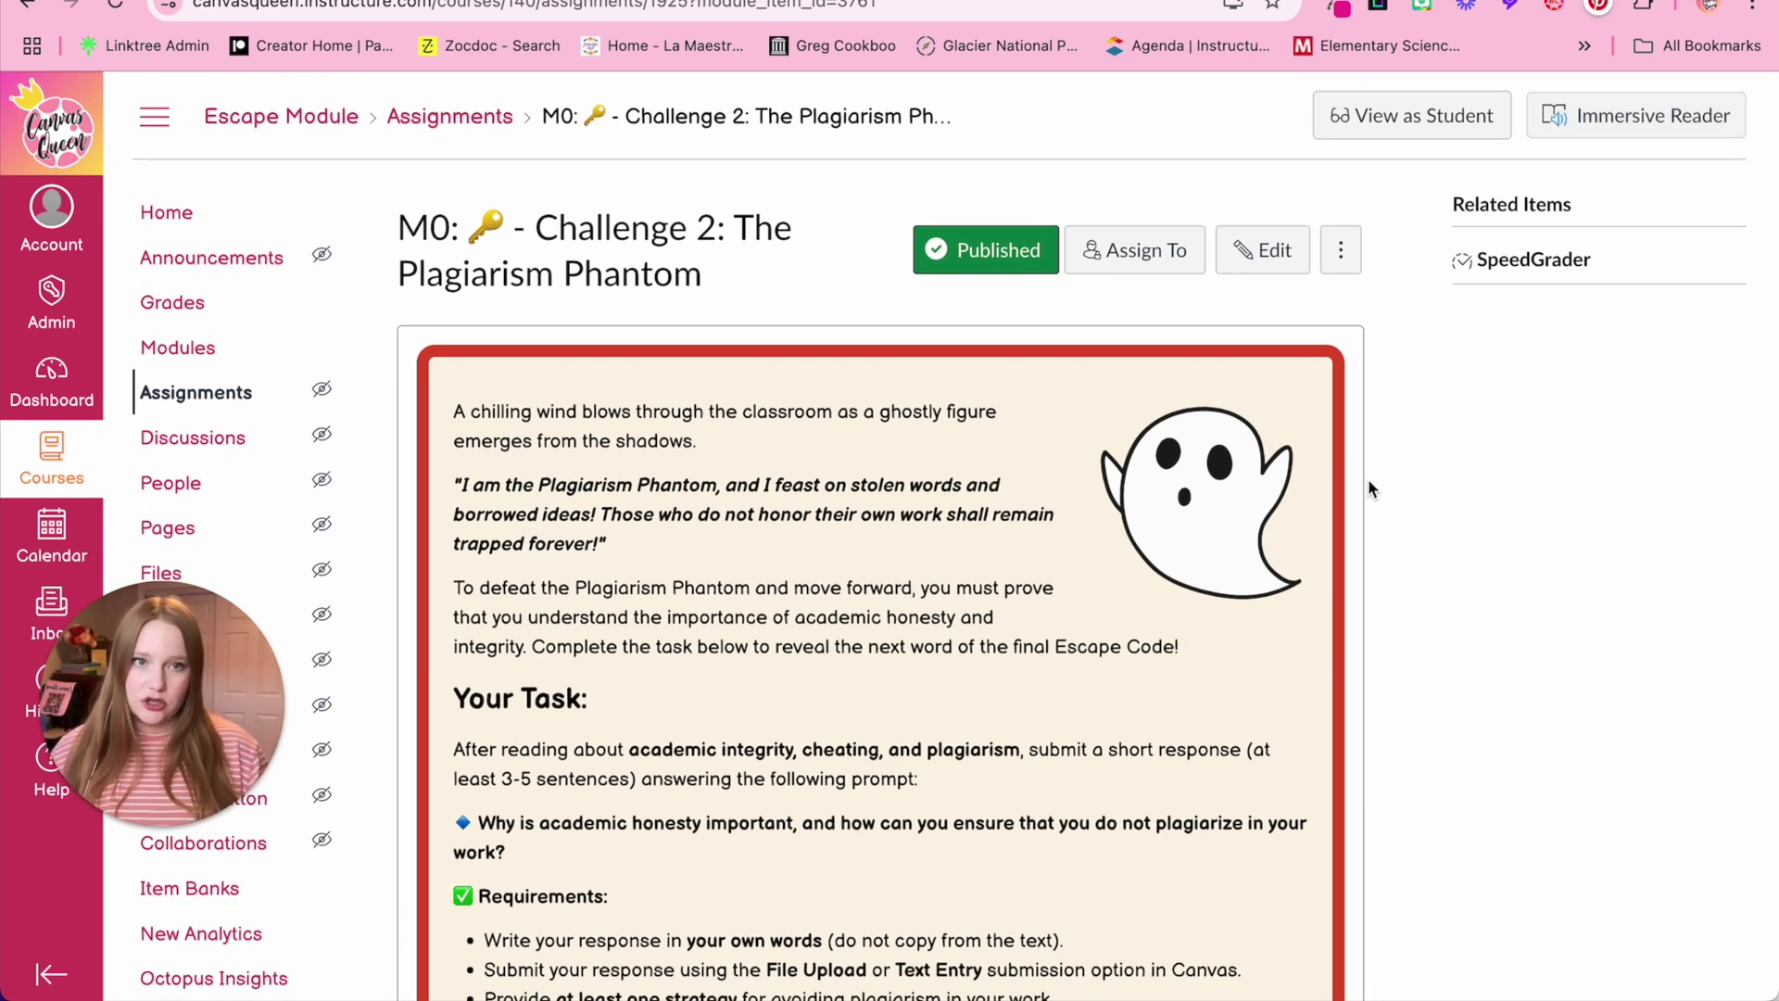
- Switch to Student View and start a text entry for the Challenge 2 assignment
{"action": "left_click", "coordinate": [1420, 130]}
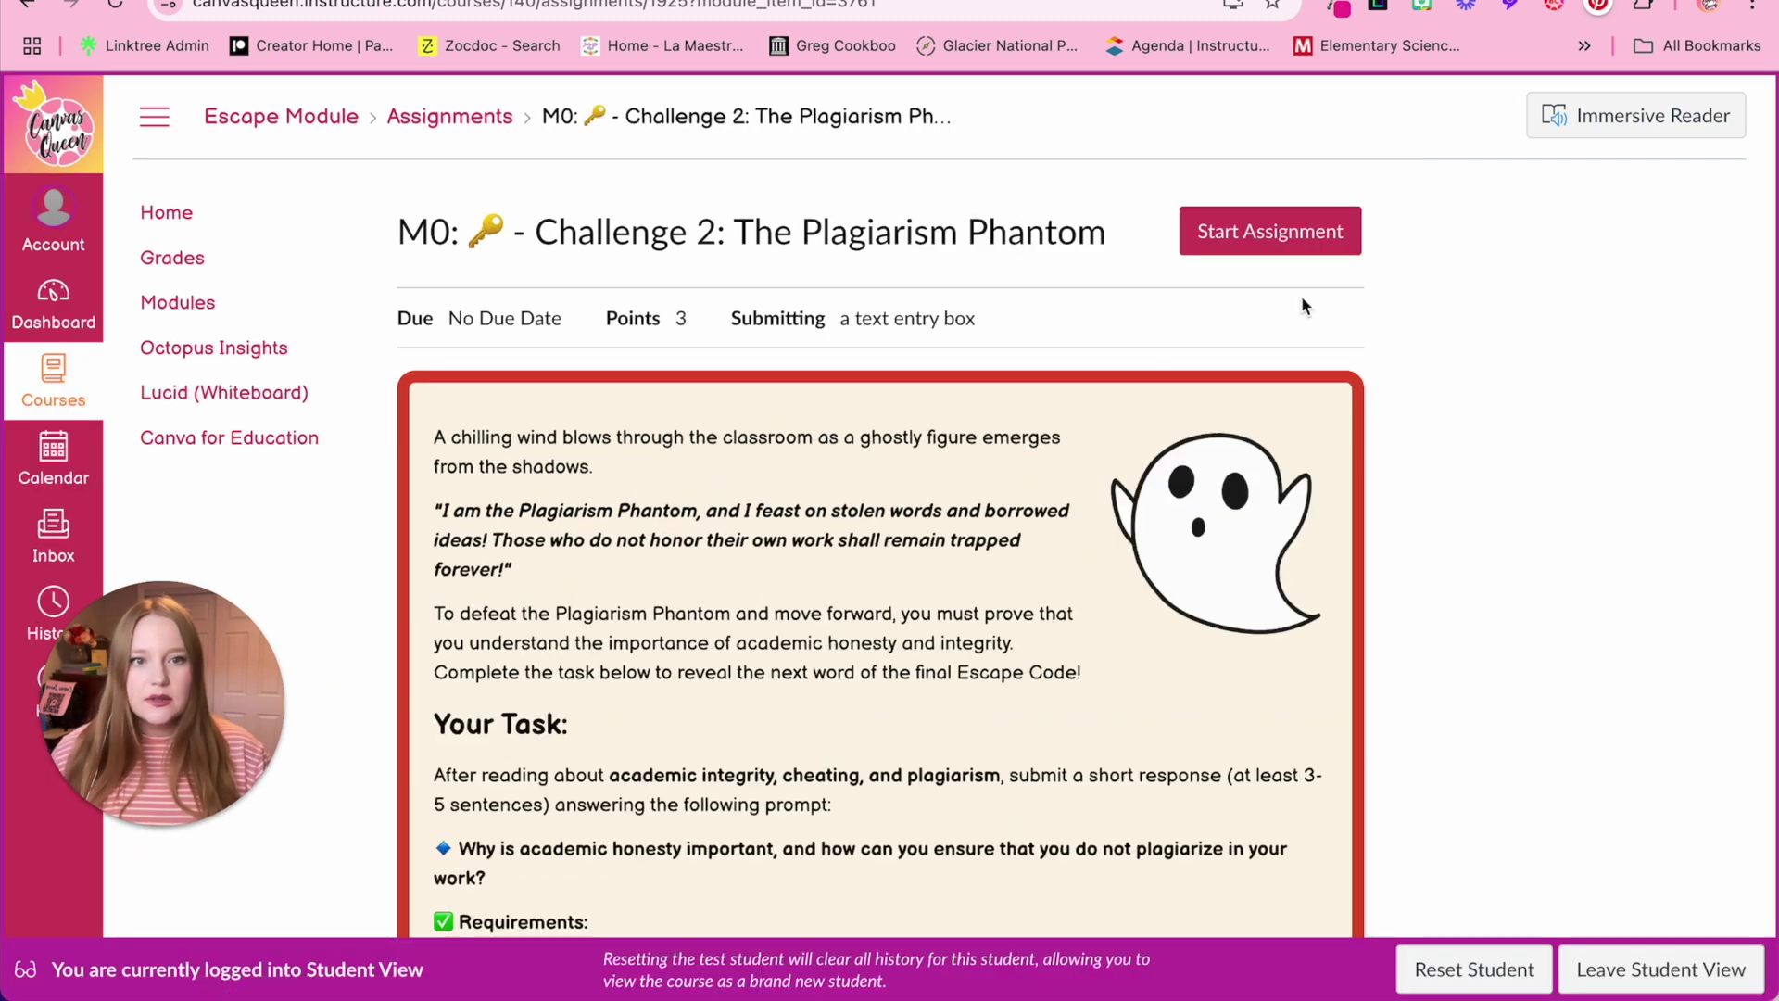
{"action": "scroll", "coordinate": [1301, 296], "scroll_direction": "down", "scroll_amount": 5}
{"action": "scroll", "coordinate": [1278, 362], "scroll_direction": "down", "scroll_amount": 4}
{"action": "left_click", "coordinate": [1035, 462]}
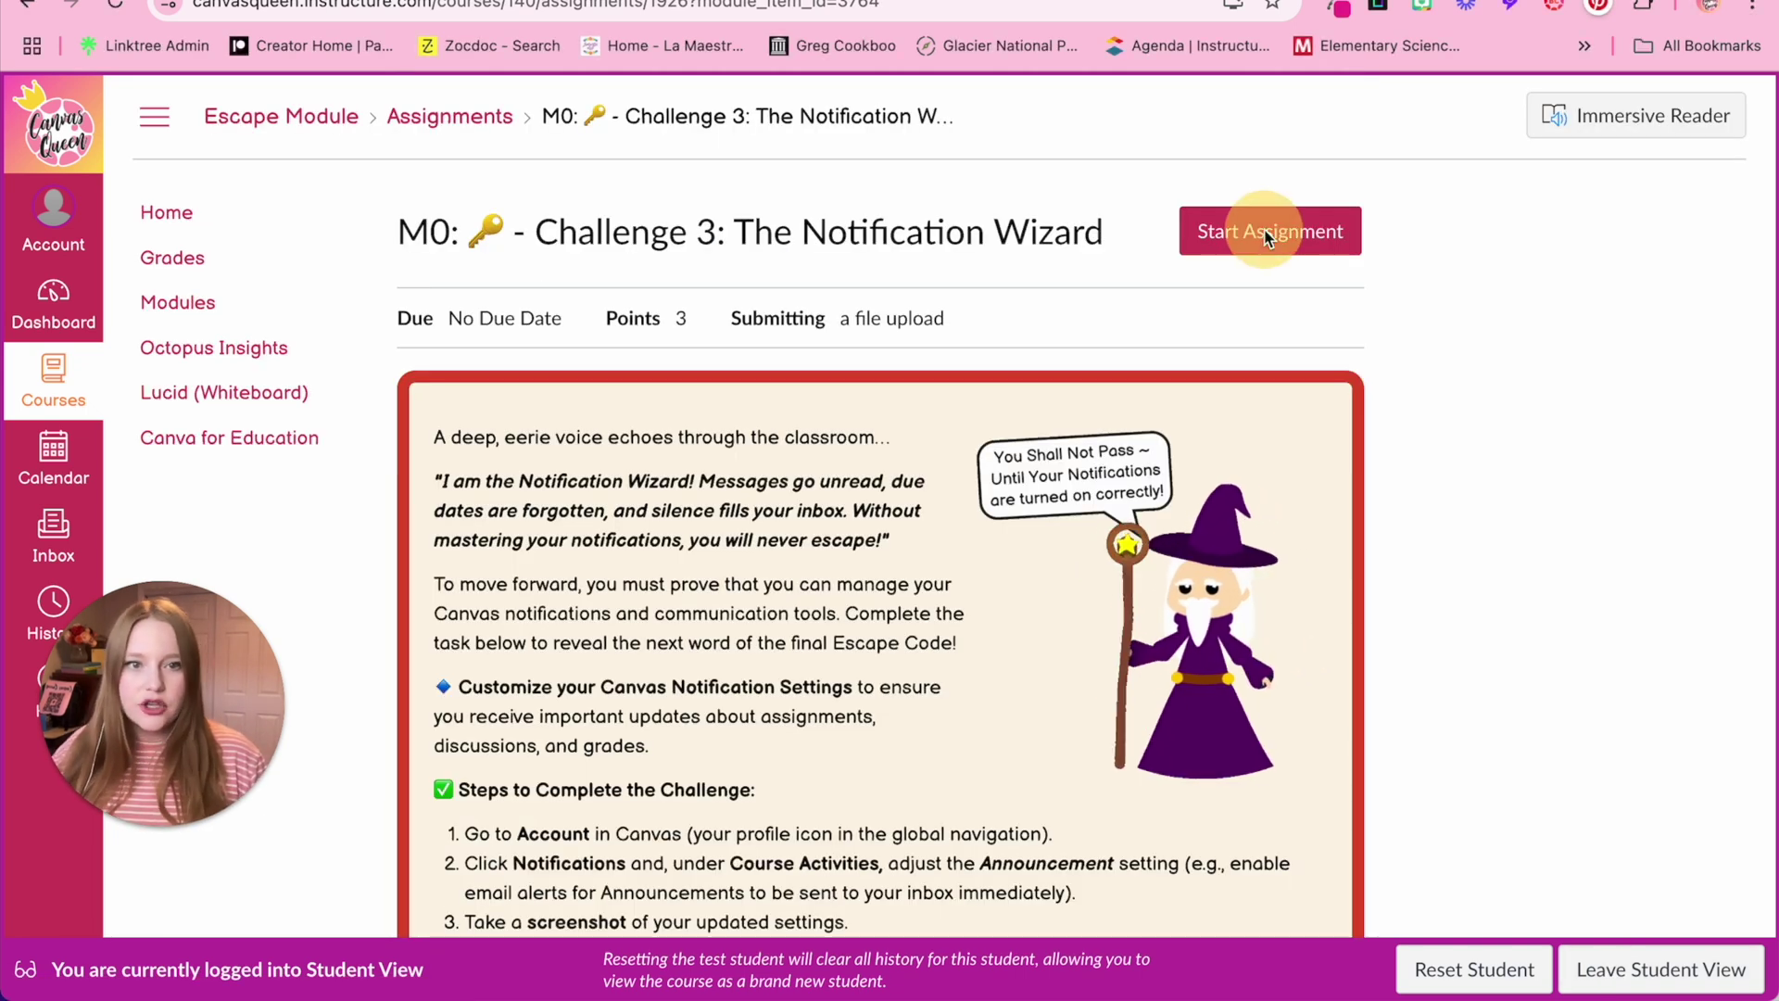
- Begin the Challenge 3 file upload, then open the Challenge 4 Monster Meet & Greet discussion
{"action": "left_click", "coordinate": [1266, 238]}
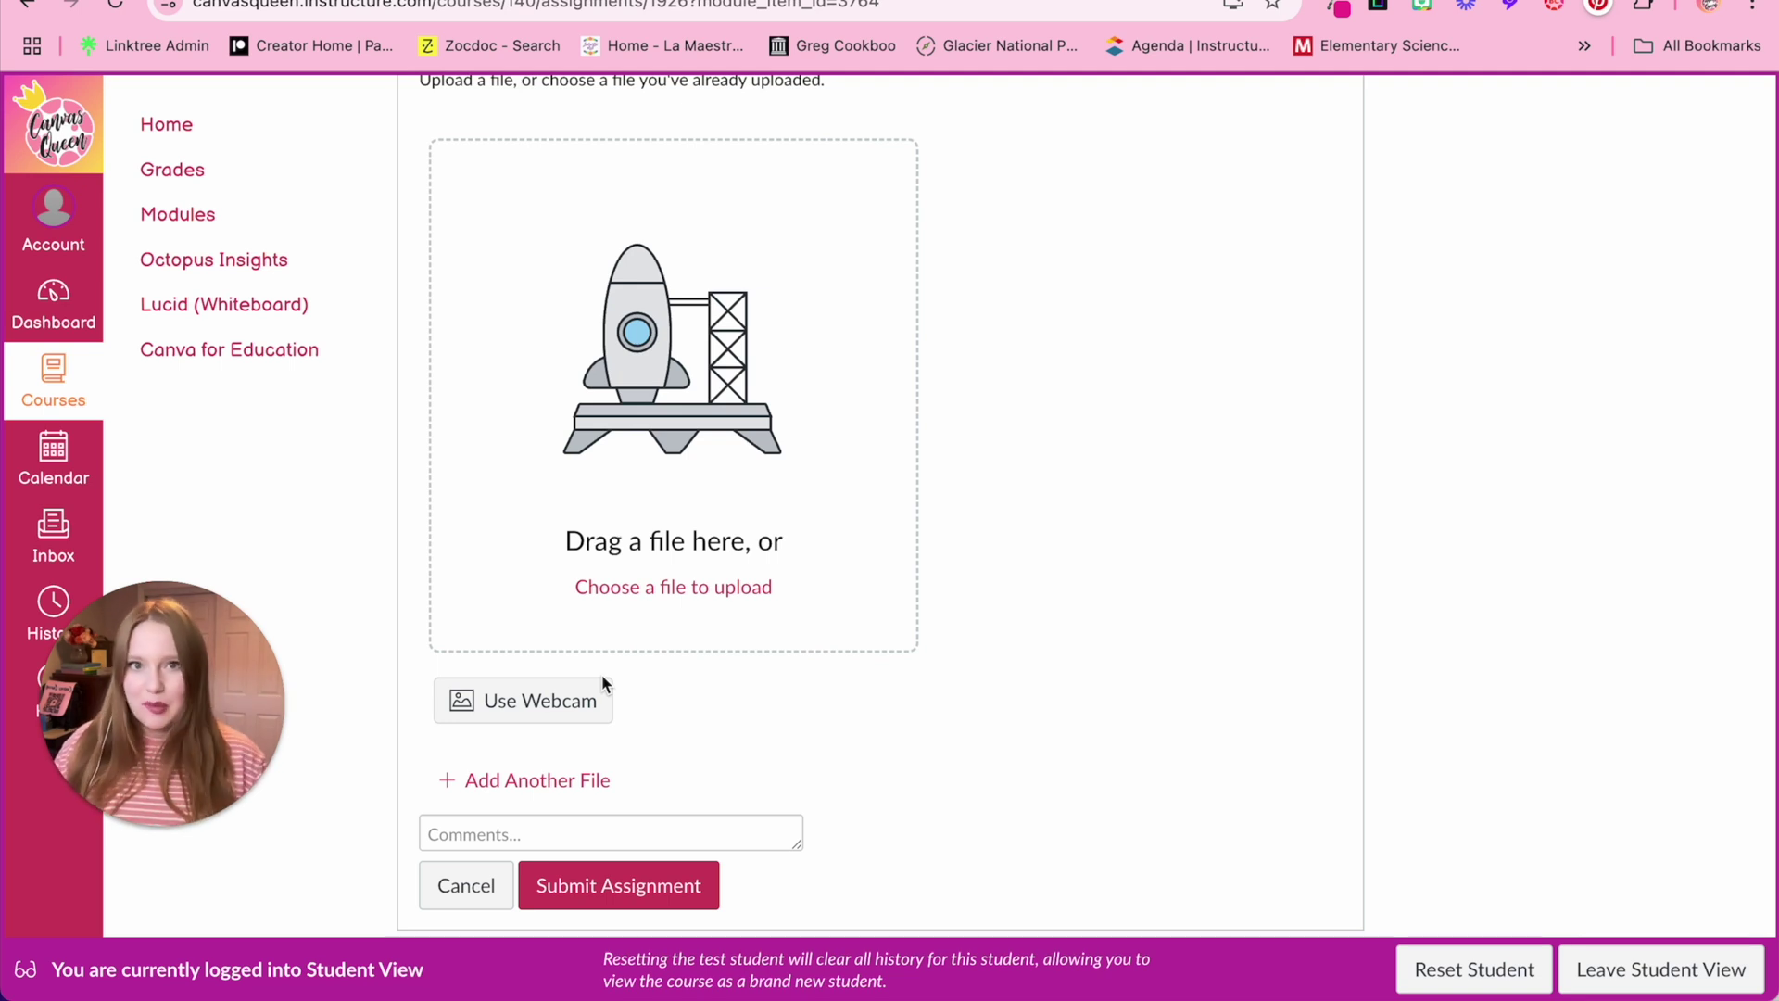
{"action": "scroll", "coordinate": [750, 797], "scroll_direction": "down", "scroll_amount": 2}
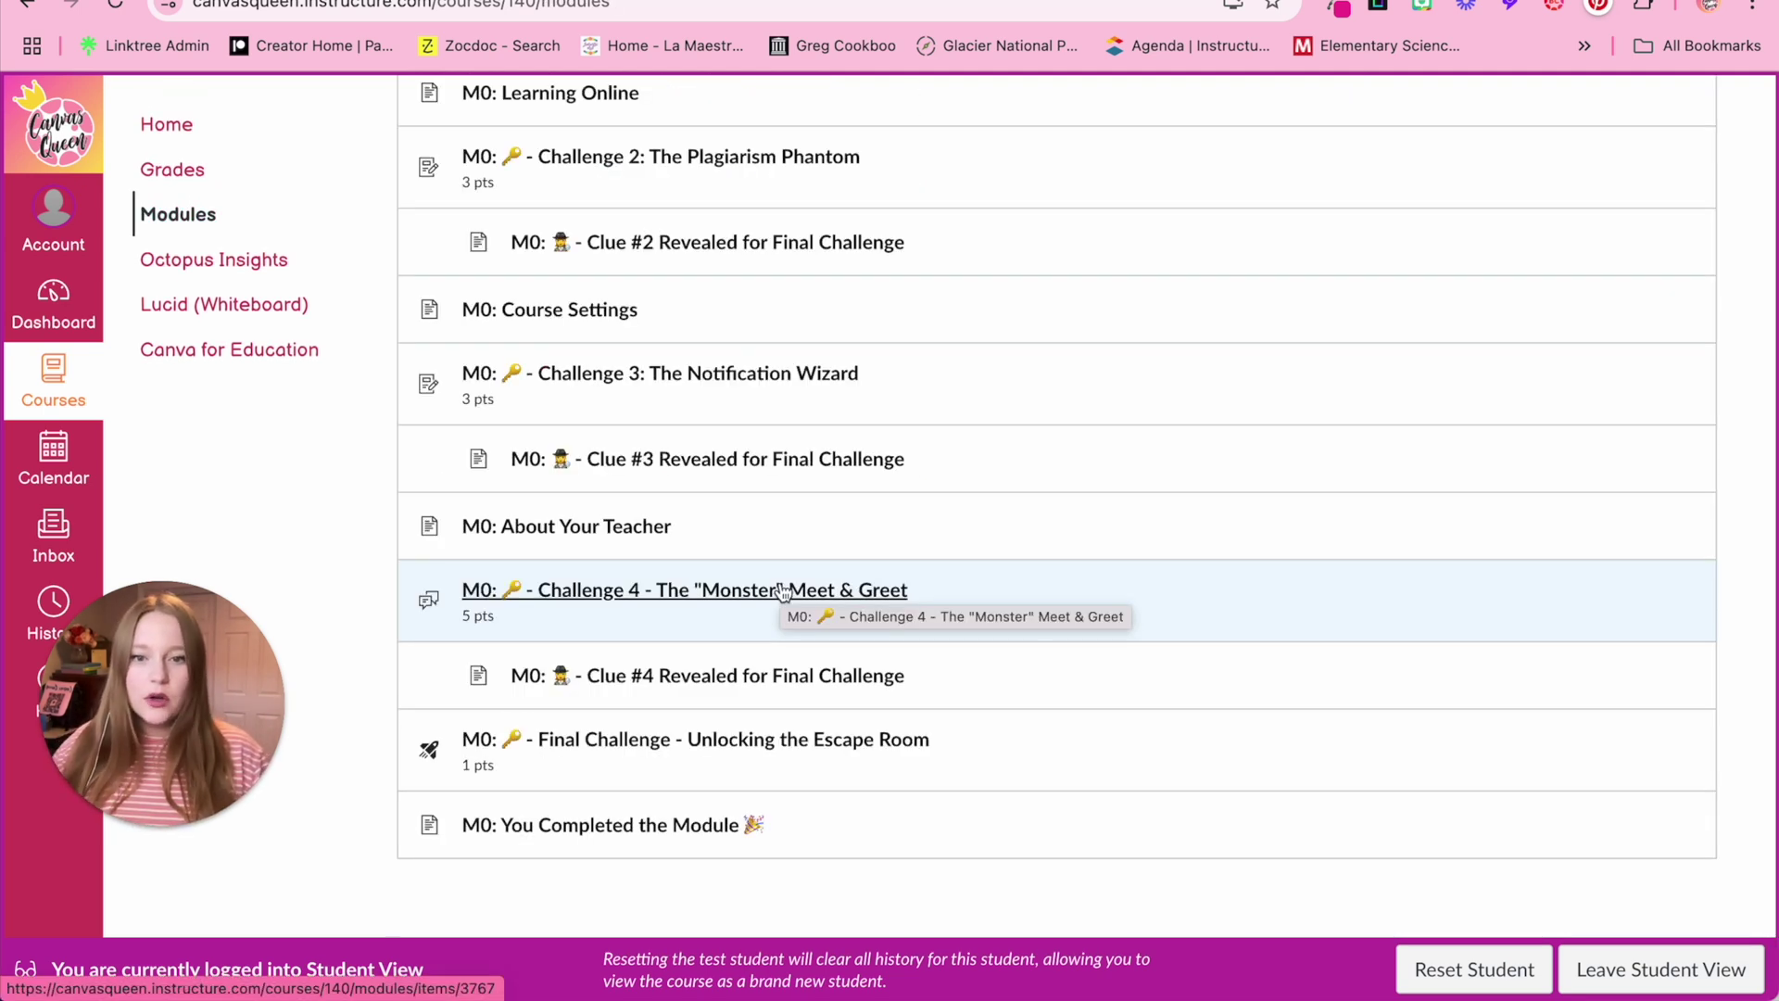
{"action": "left_click", "coordinate": [782, 591]}
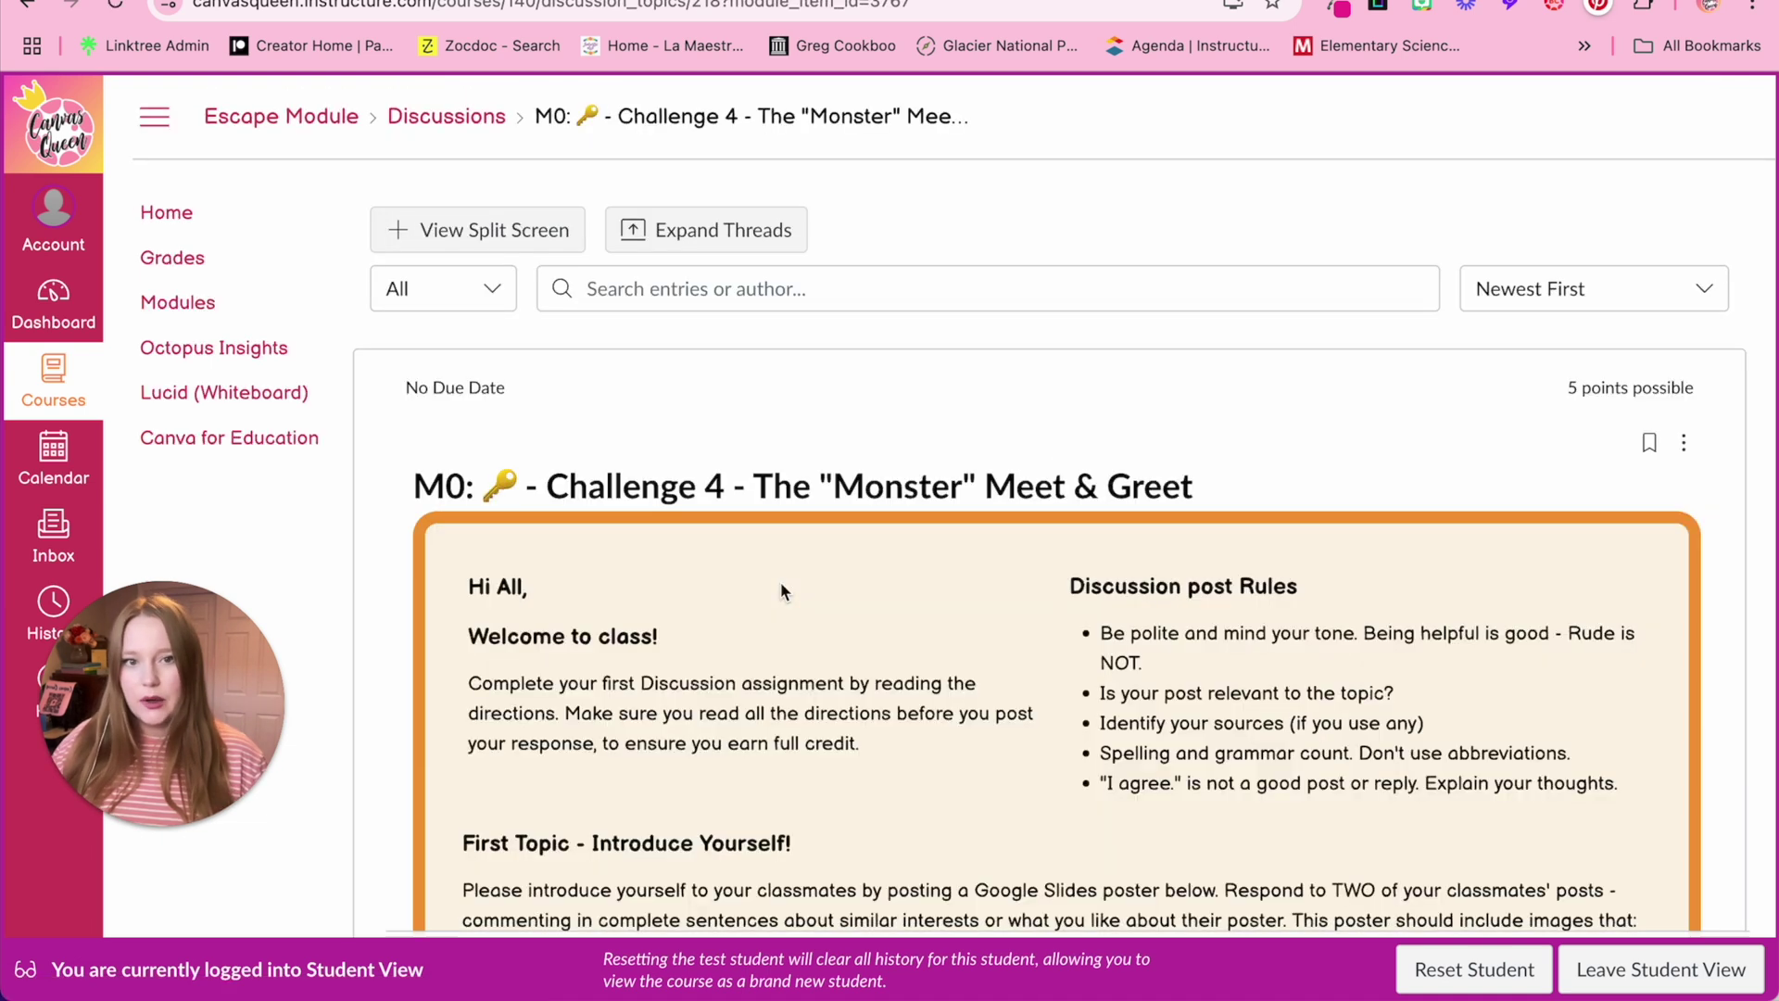
- Scroll through the Challenge 4 Monster Meet & Greet discussion as a student
{"action": "scroll", "coordinate": [781, 585], "scroll_direction": "down", "scroll_amount": 5}
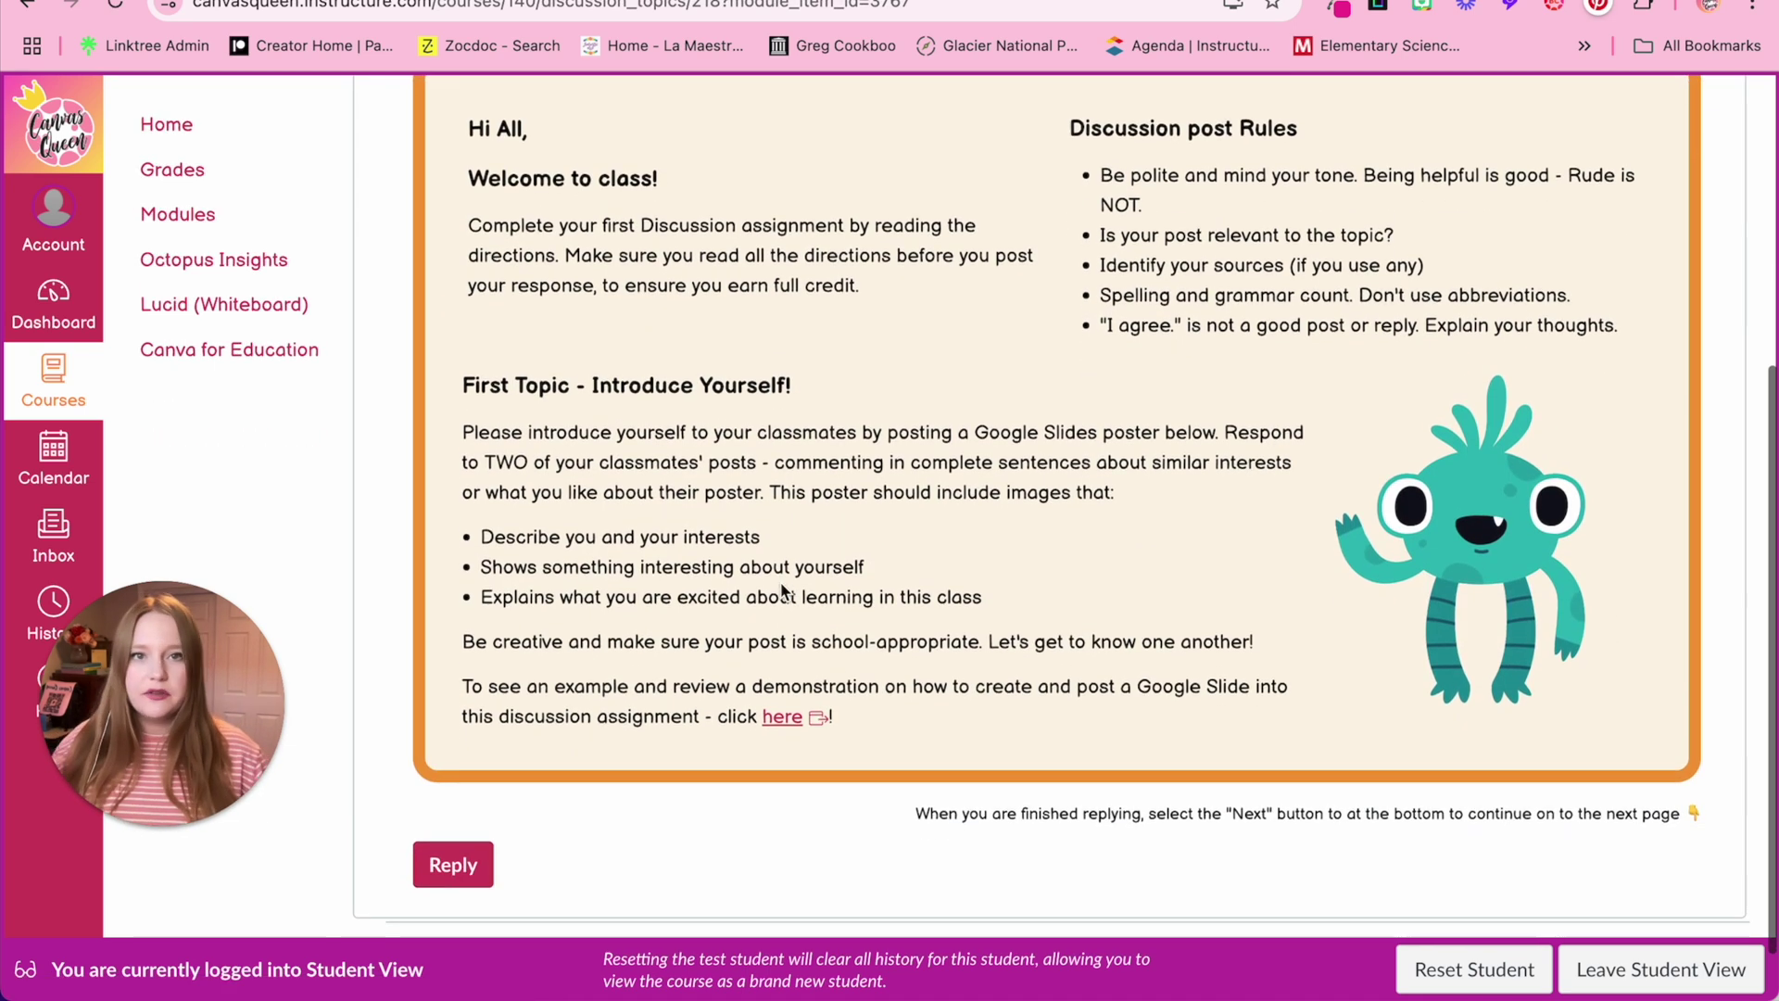
{"action": "scroll", "coordinate": [781, 590], "scroll_direction": "up", "scroll_amount": 1}
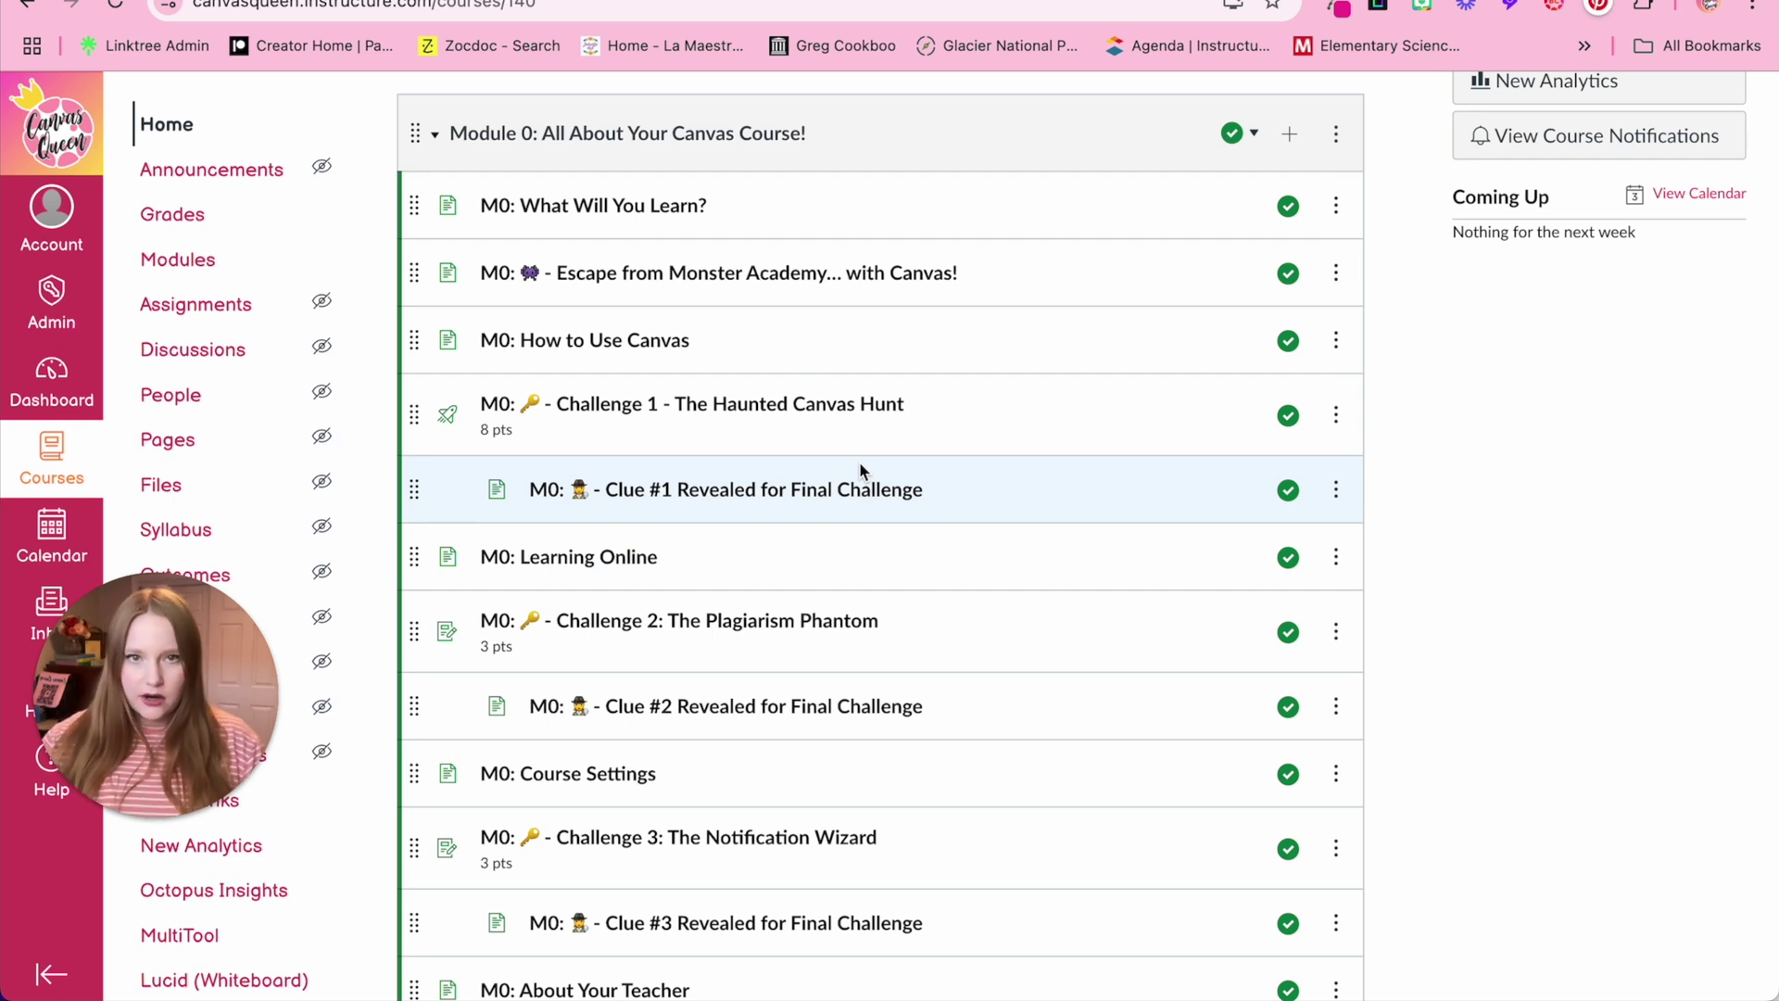
- Open Clue #1 and reveal the first code word, 'Break'
{"action": "scroll", "coordinate": [682, 504], "scroll_direction": "up", "scroll_amount": 5}
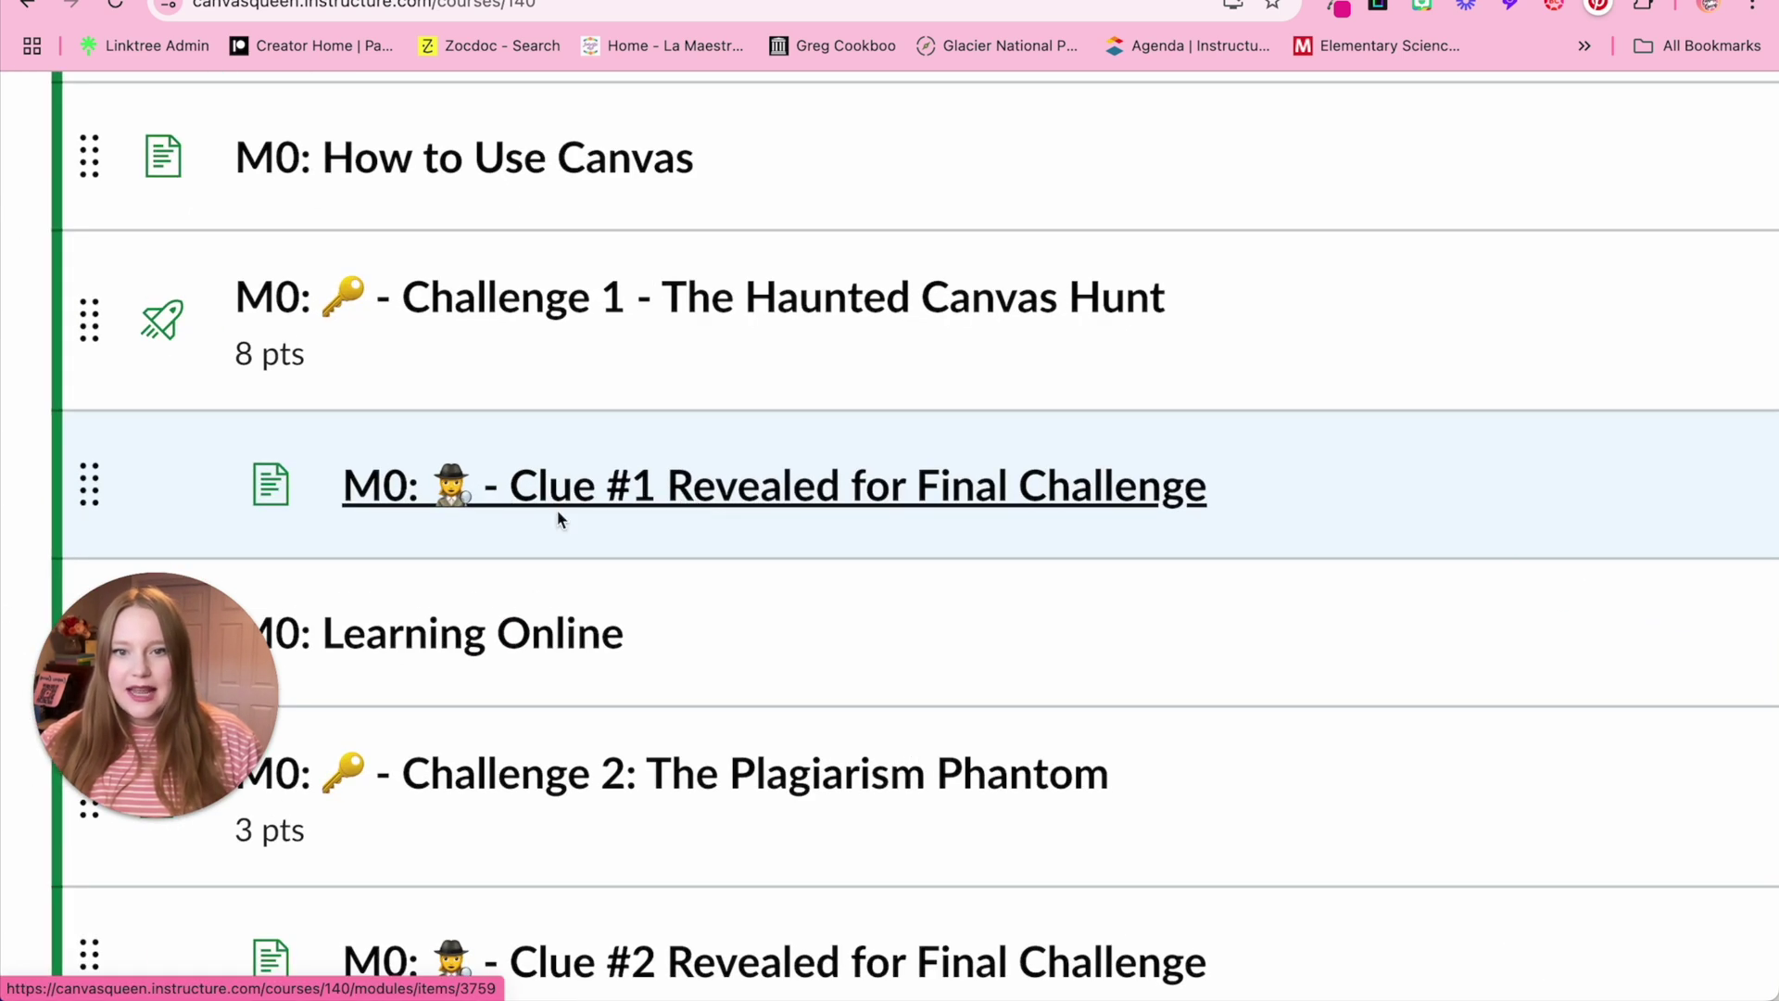
{"action": "left_click", "coordinate": [588, 481]}
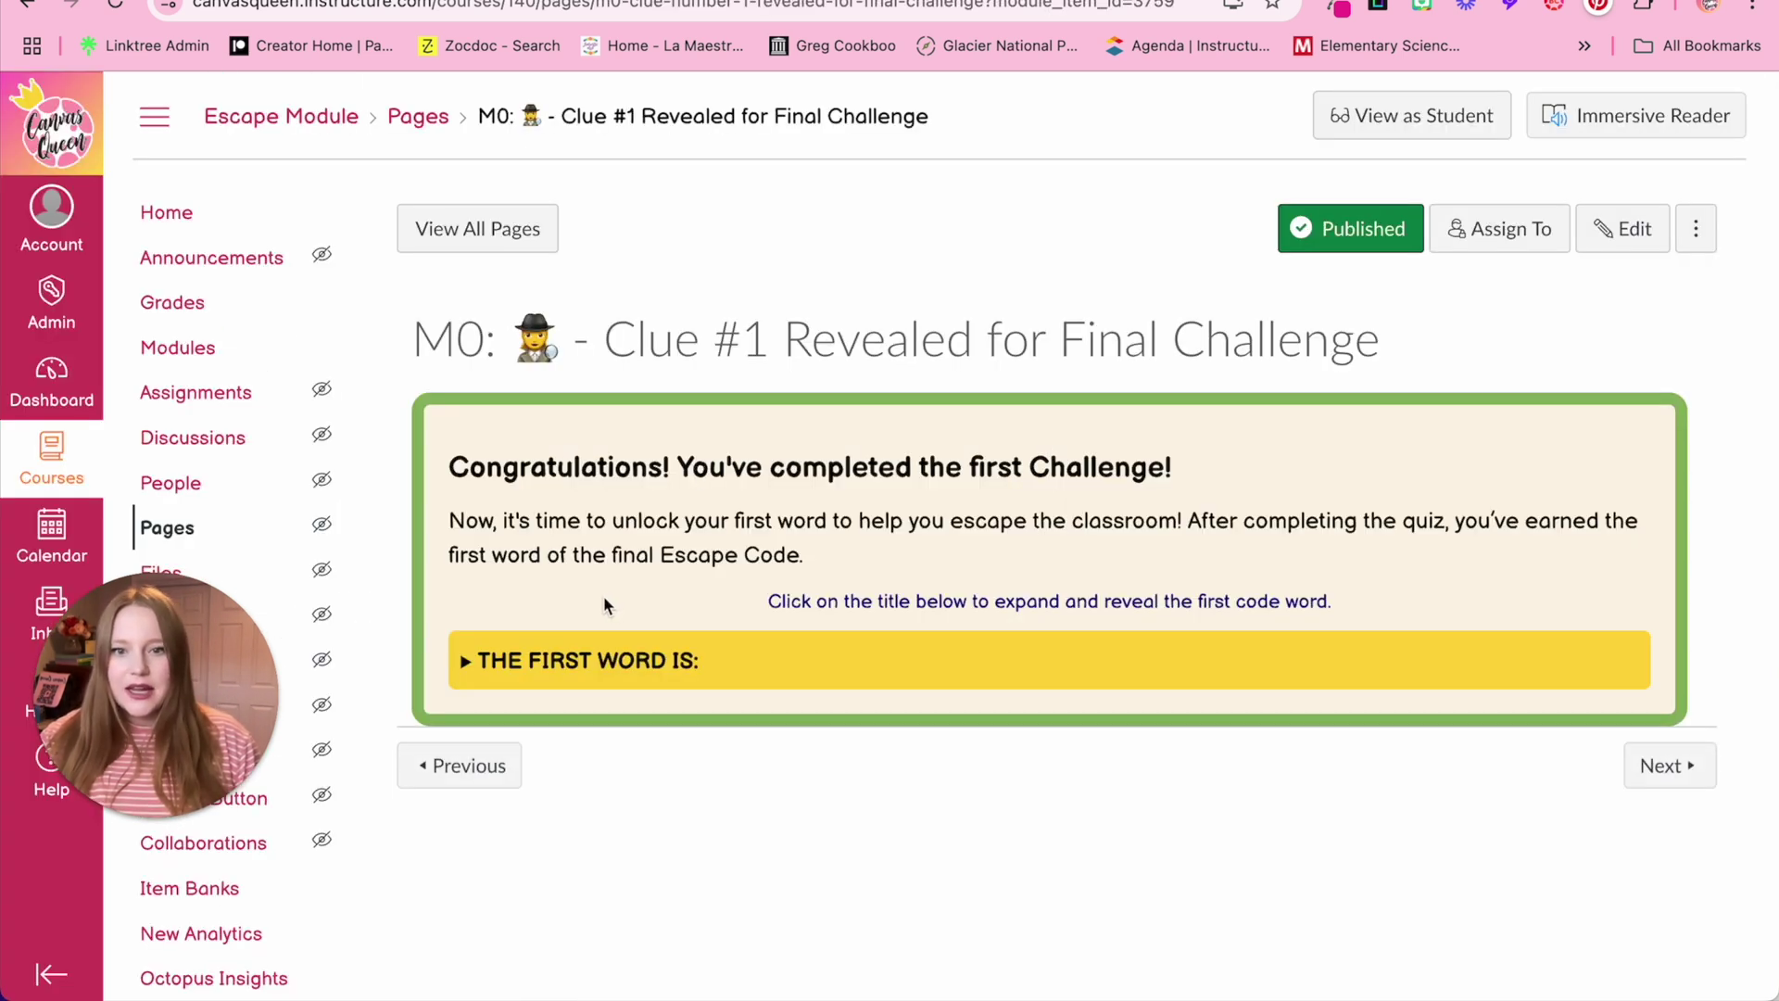
{"action": "left_click", "coordinate": [475, 663]}
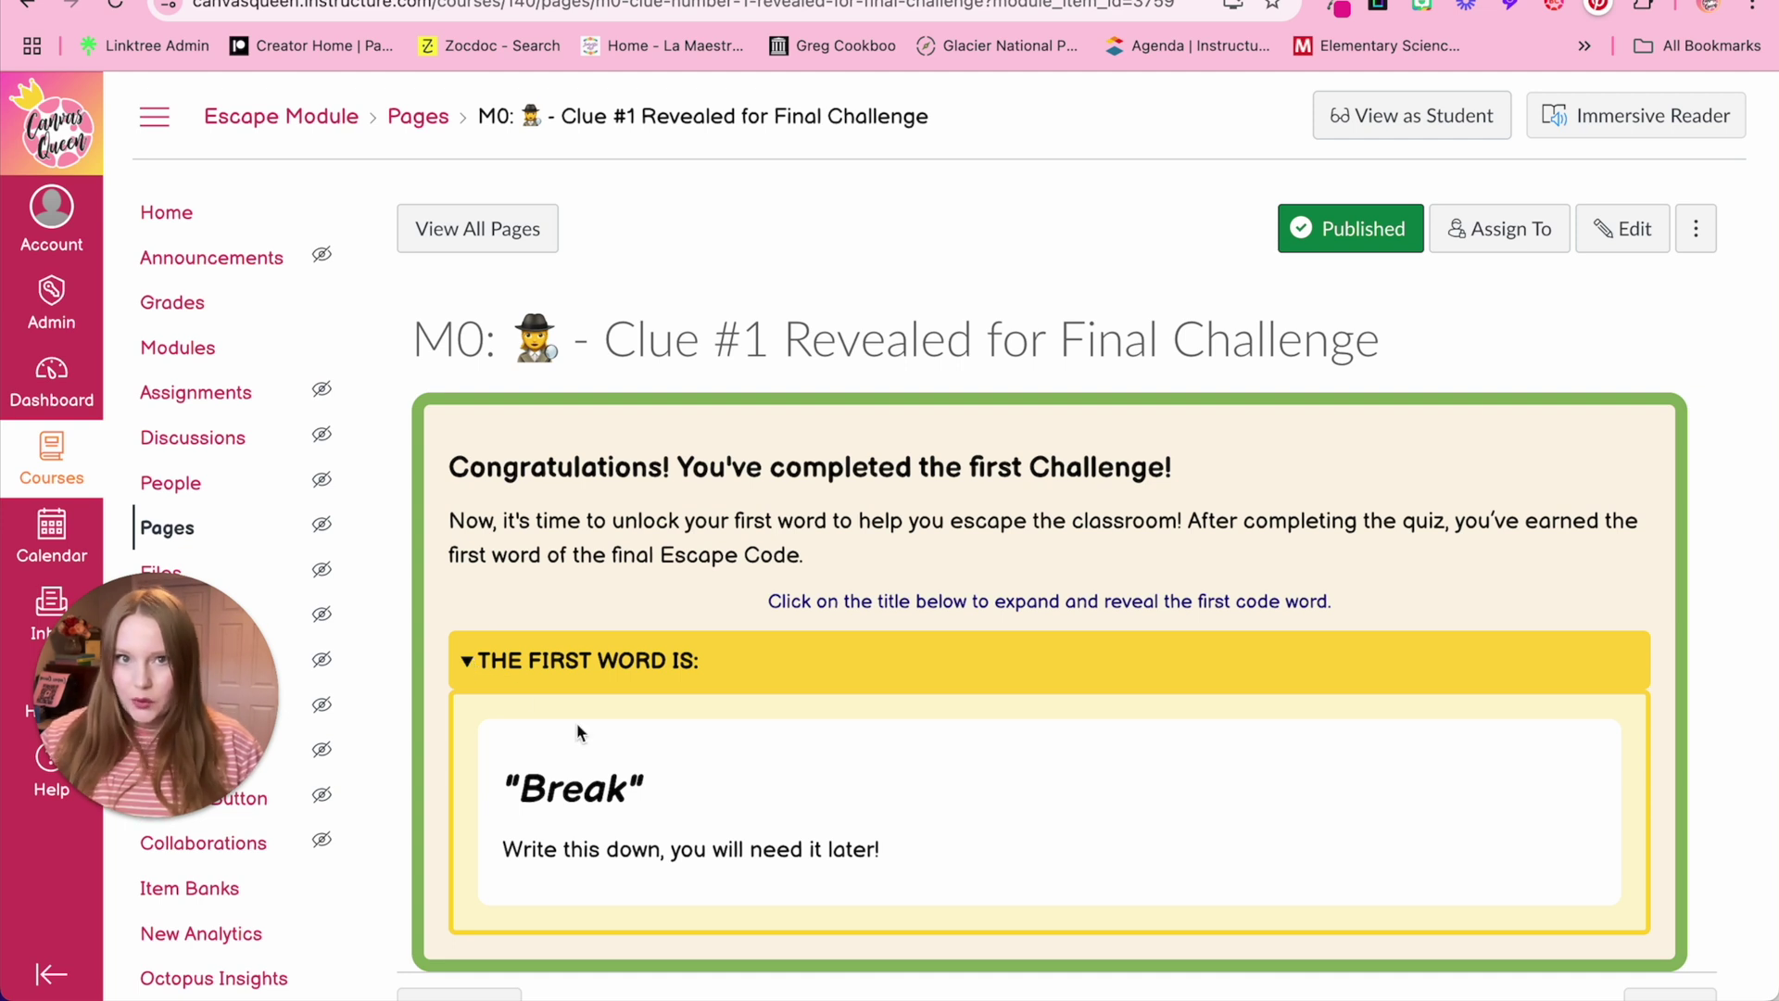
{"action": "scroll", "coordinate": [578, 732], "scroll_direction": "down", "scroll_amount": 2}
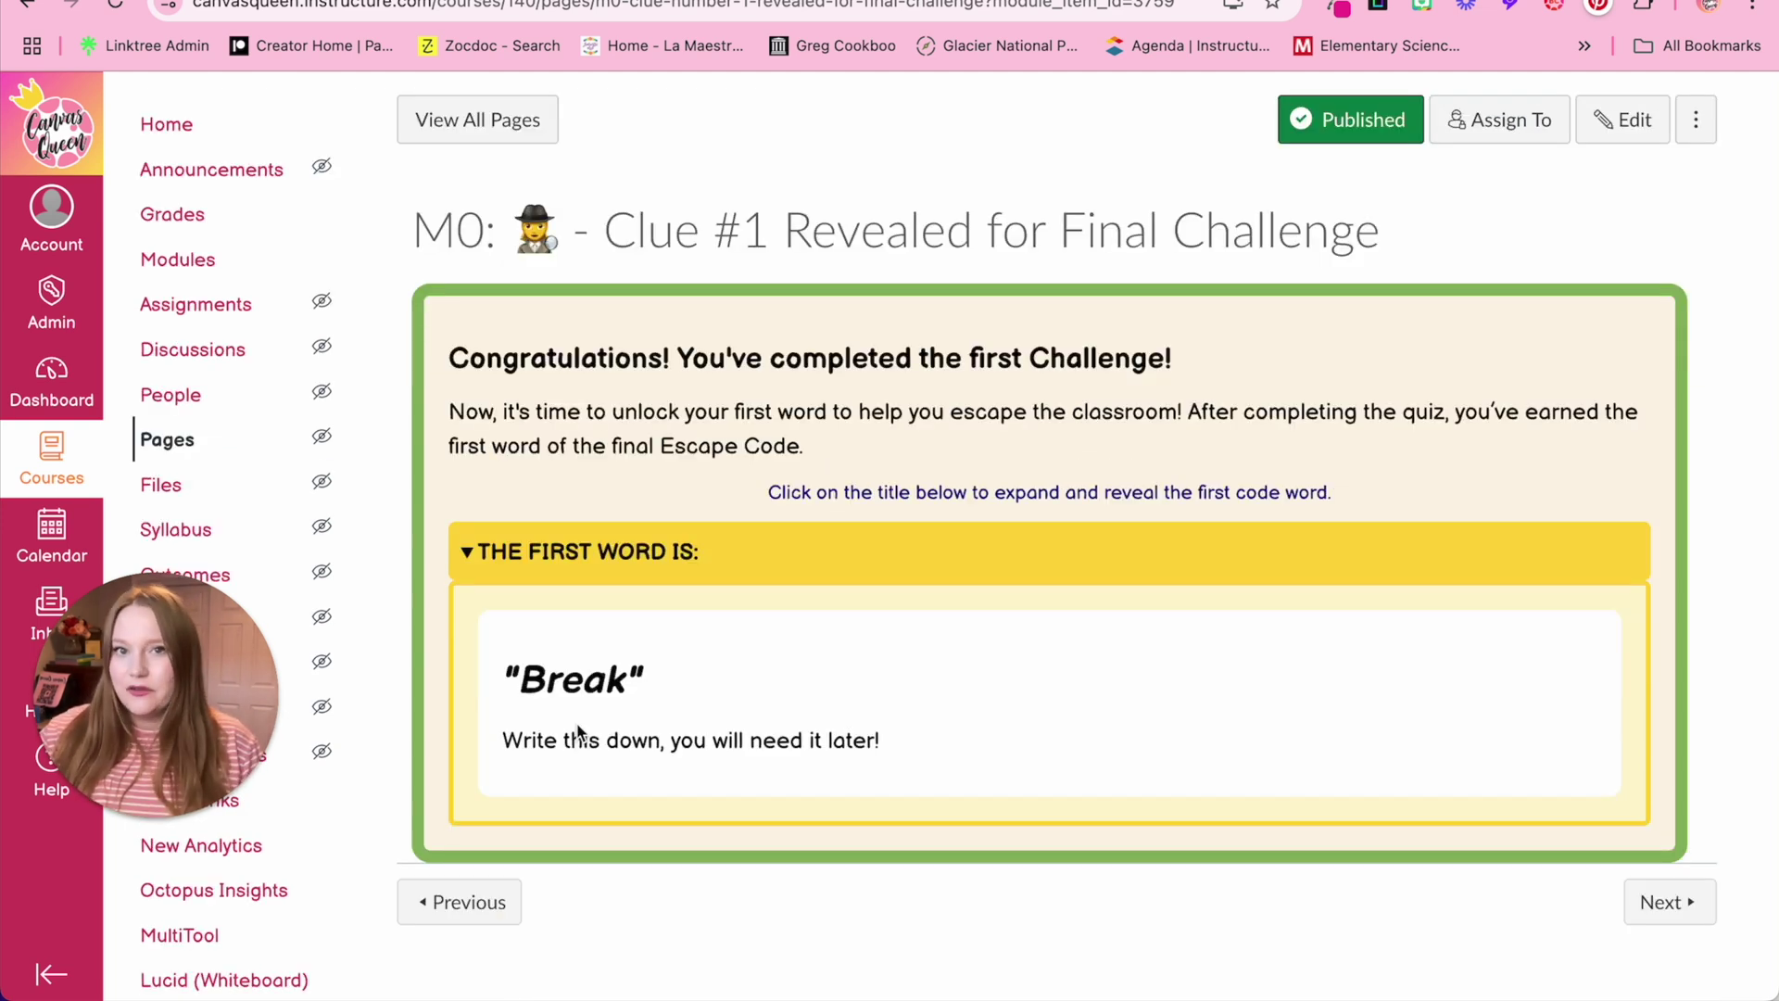
- Open Clue #2 from course home and reveal the second code word, 'the'
{"action": "left_click", "coordinate": [173, 123]}
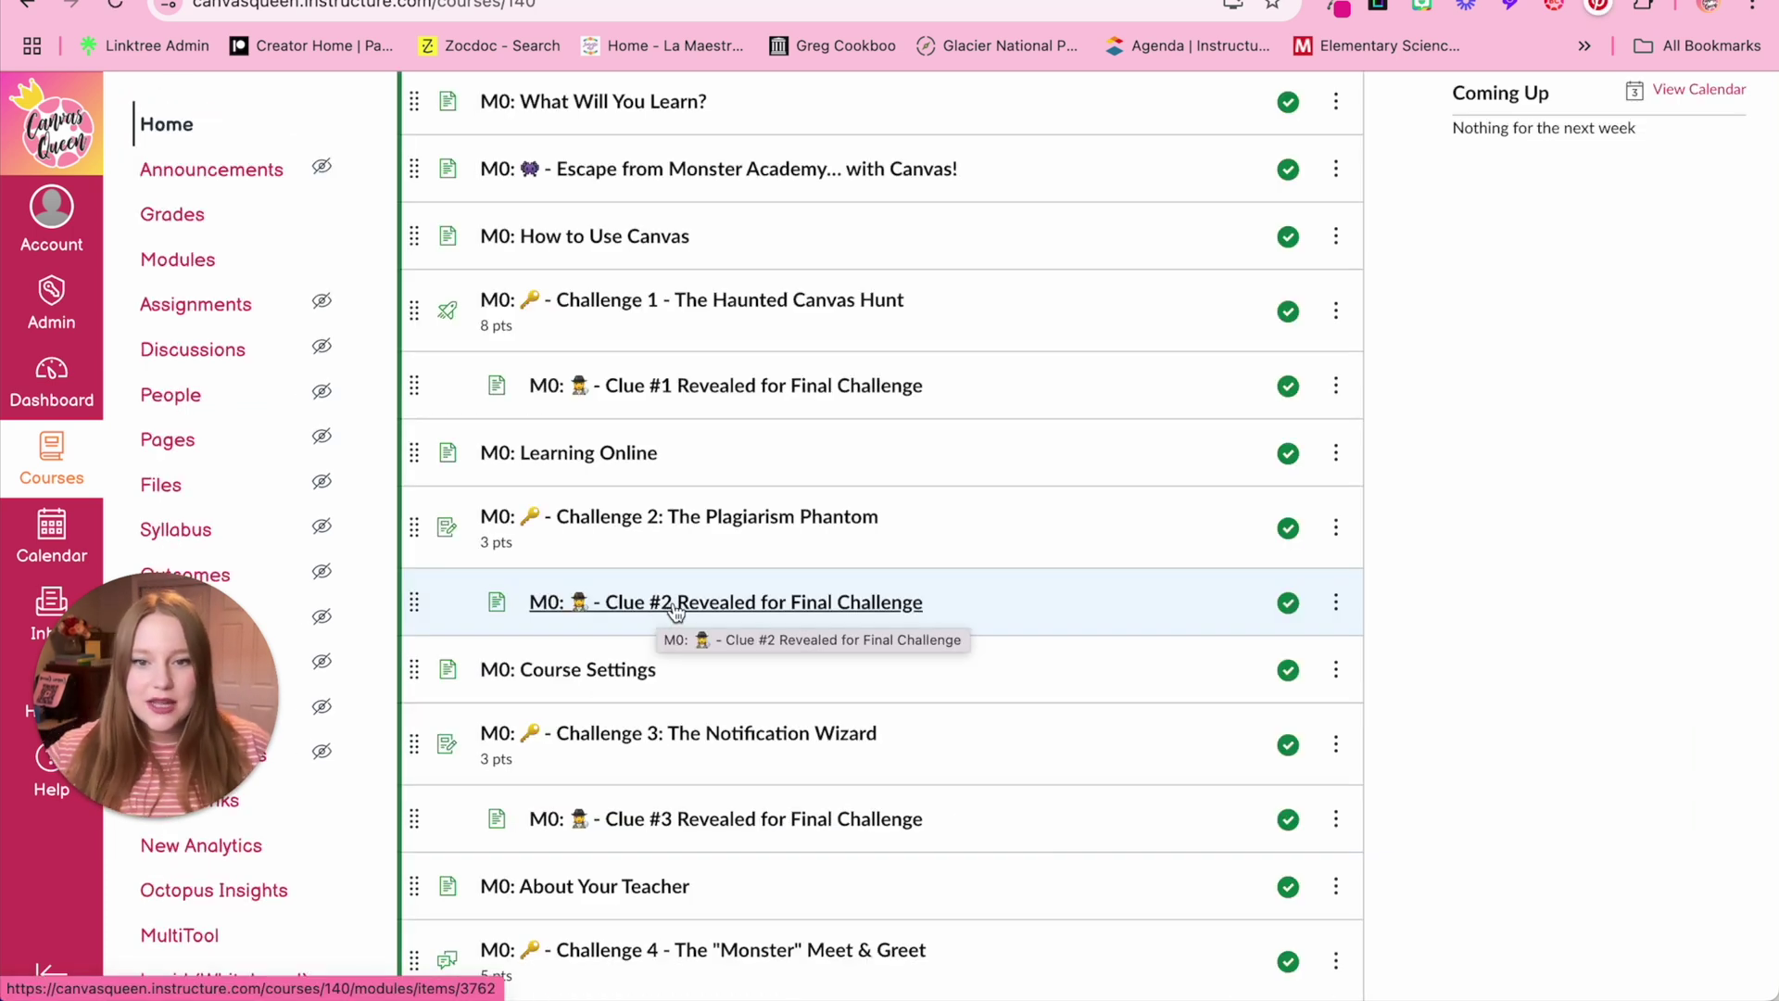
{"action": "left_click", "coordinate": [664, 607]}
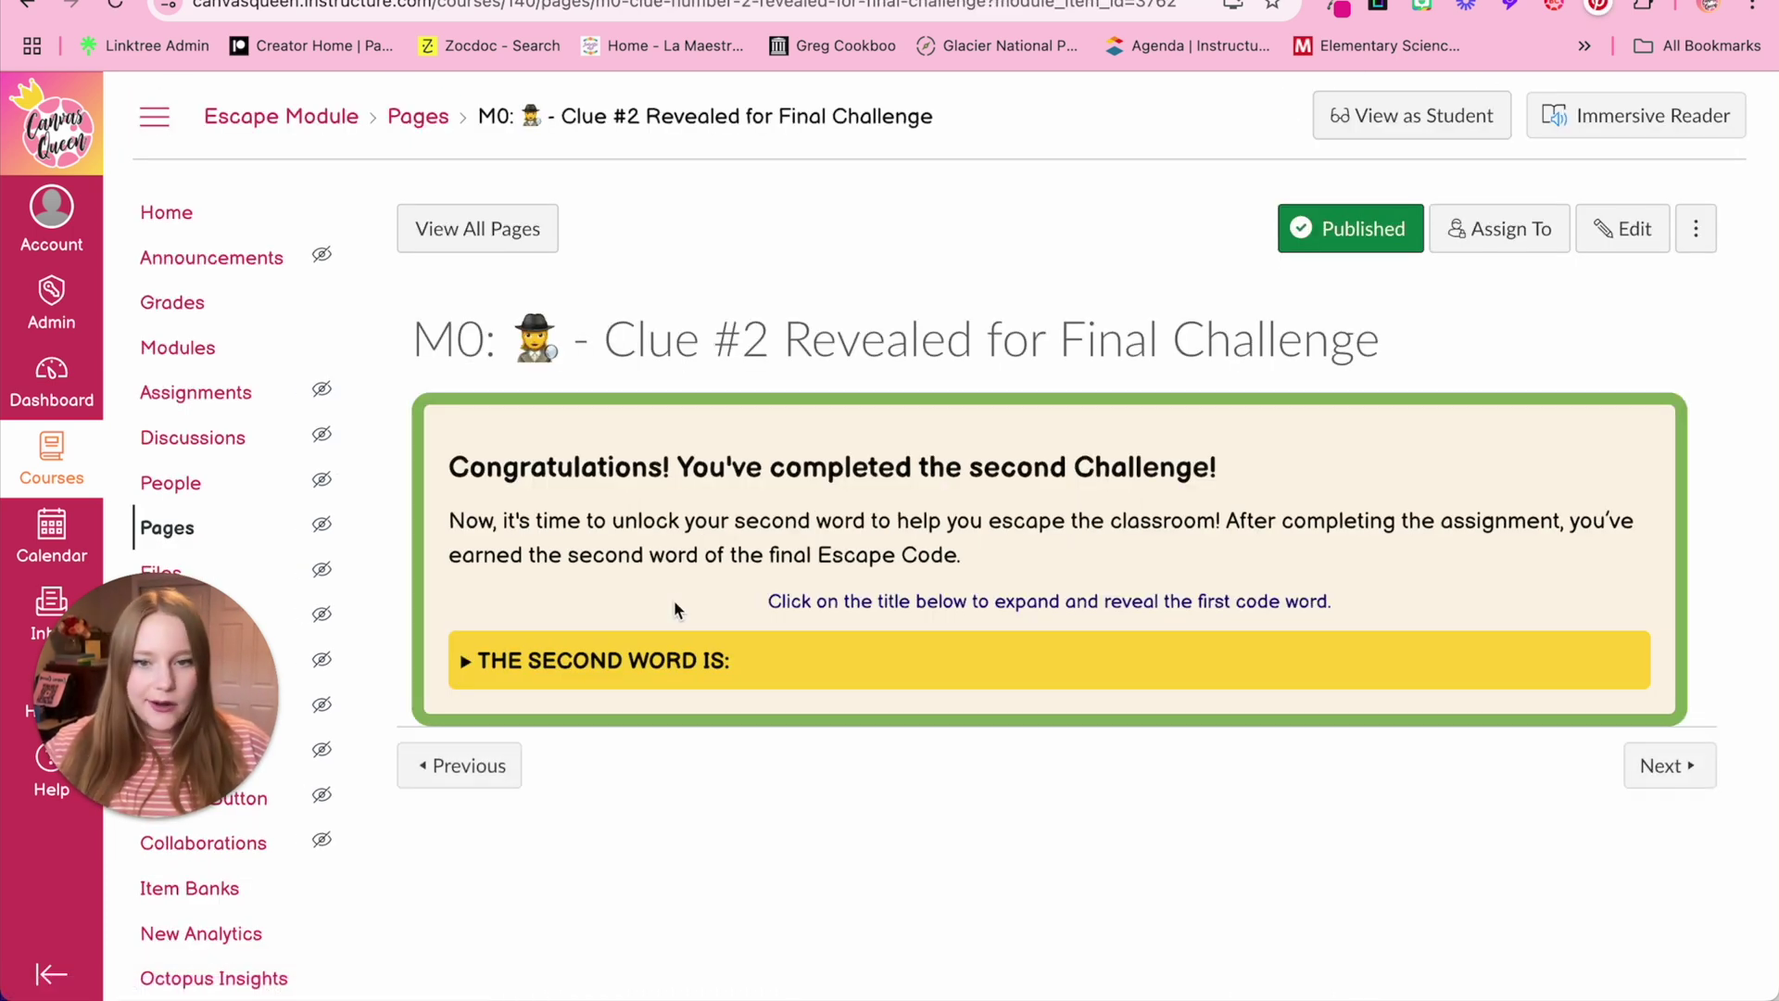
{"action": "left_click", "coordinate": [467, 662]}
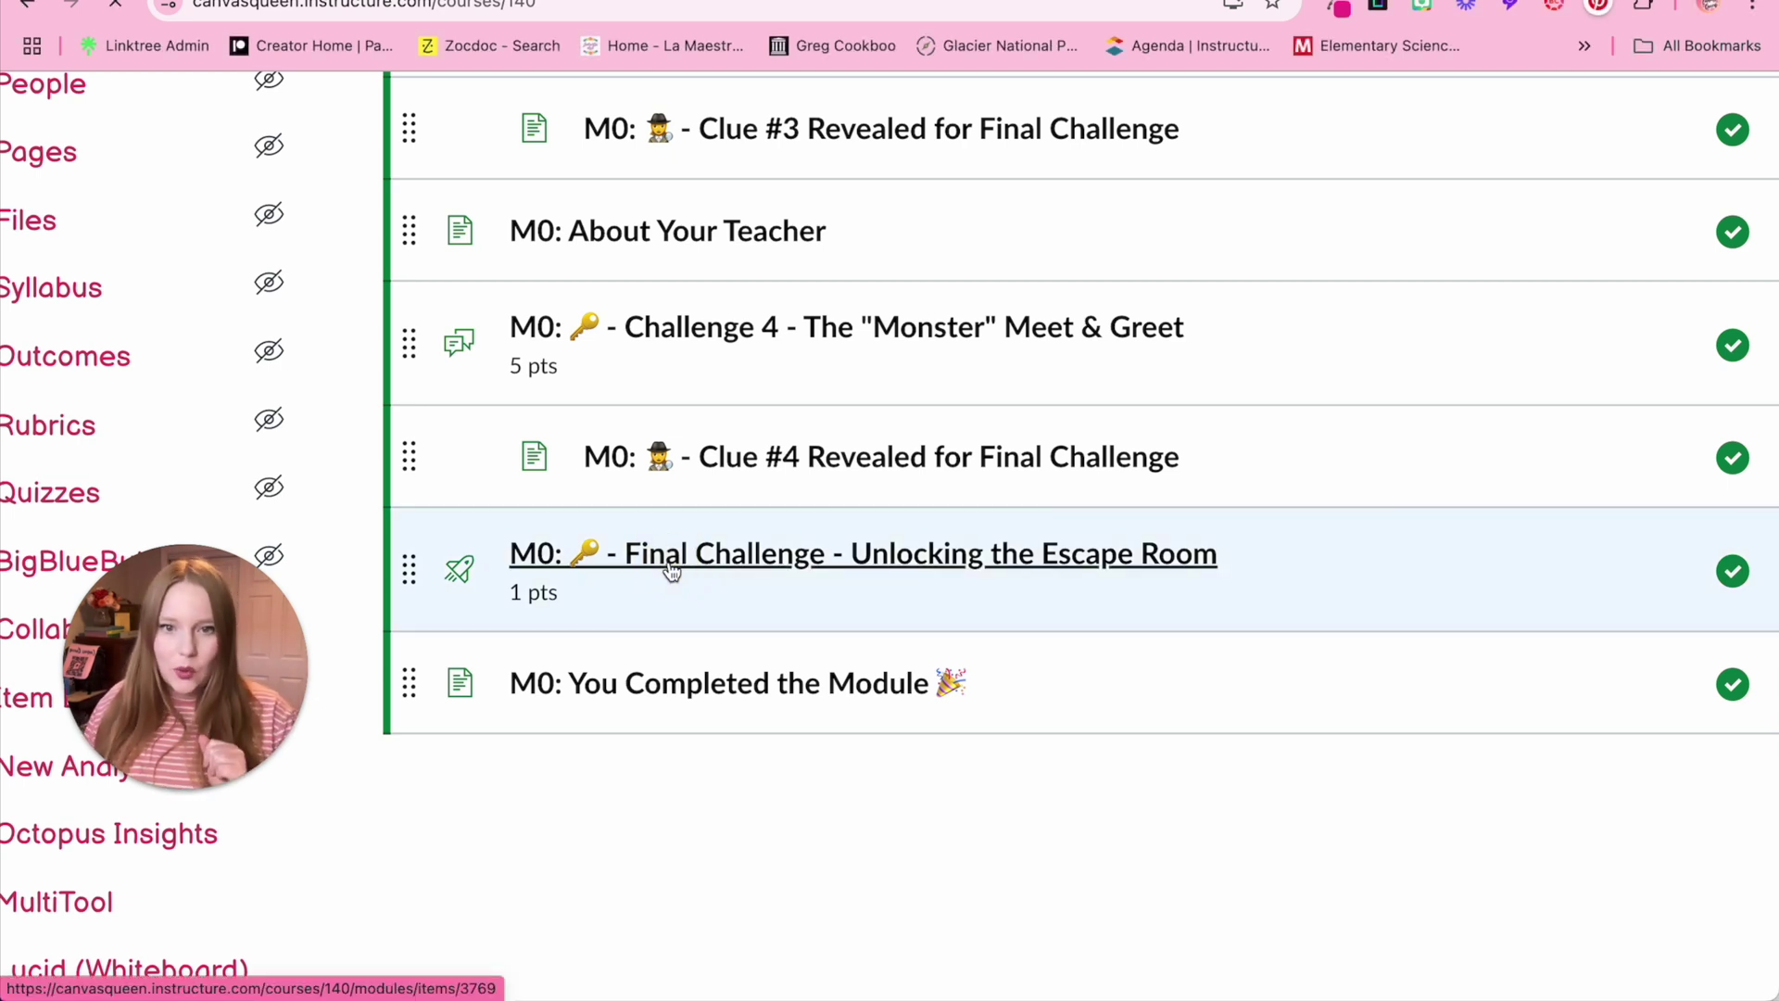
{"action": "left_click", "coordinate": [668, 567]}
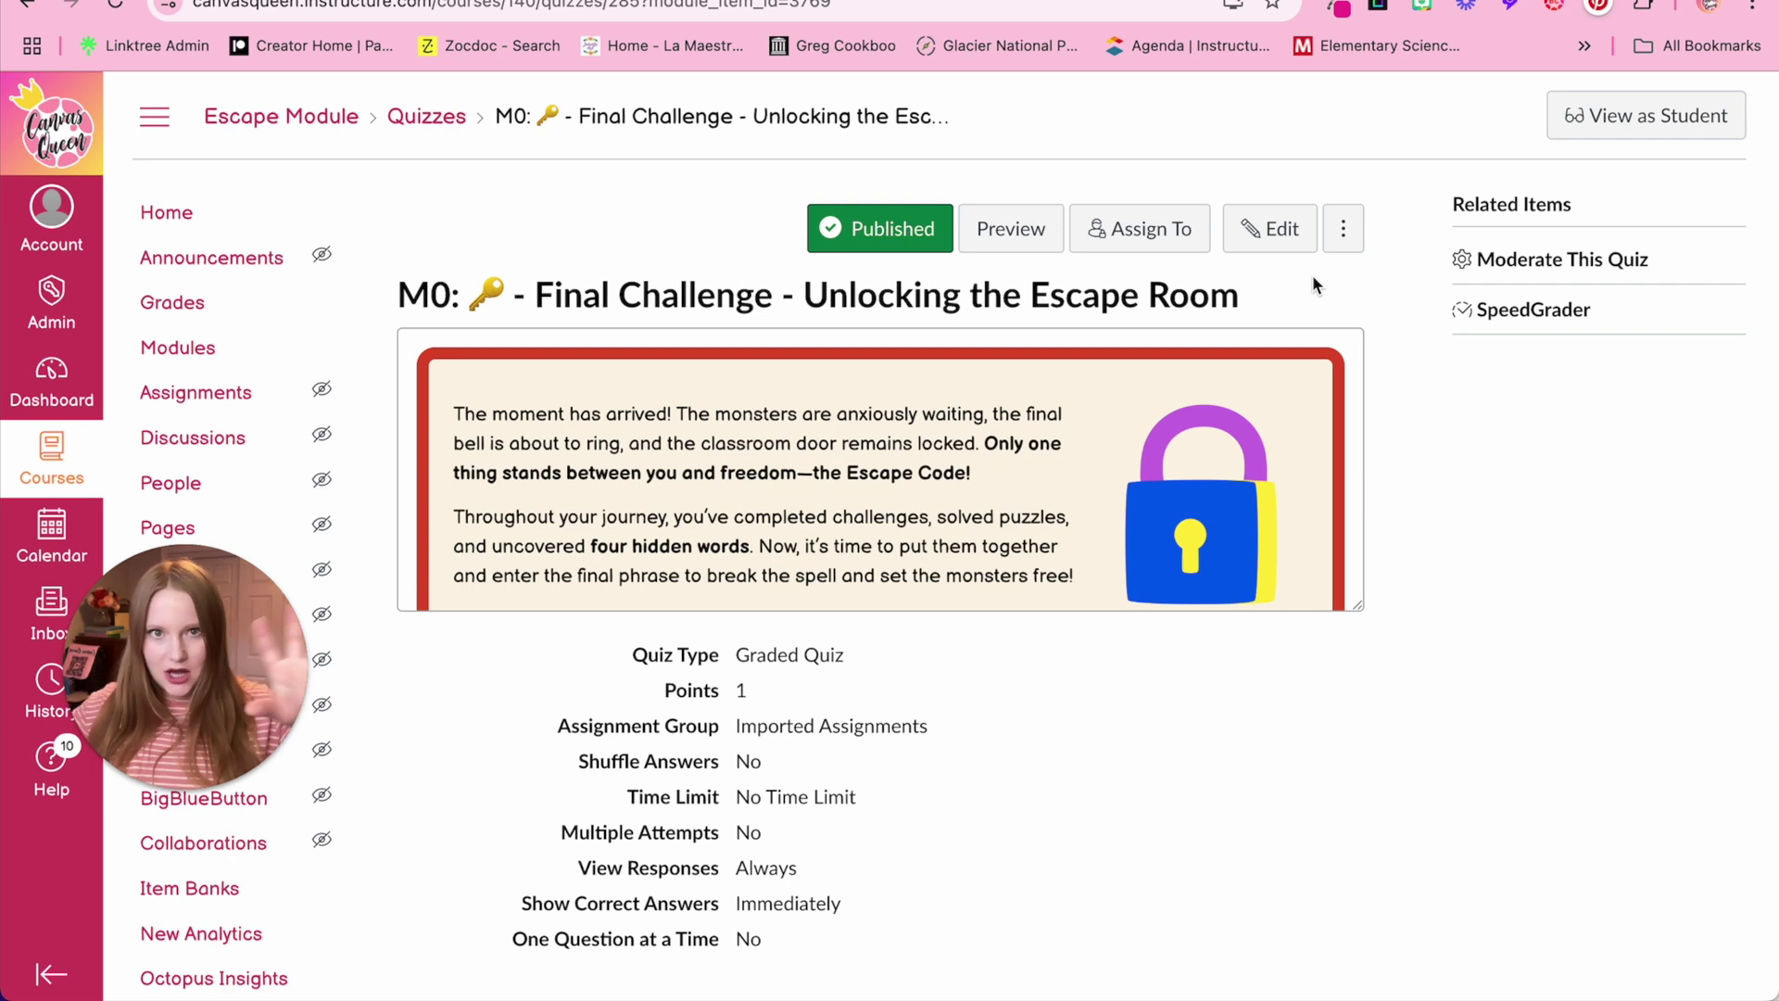
- Preview the Final Challenge, answer 'break the monsters out', submit for 1/1, and continue
{"action": "left_click", "coordinate": [1013, 222]}
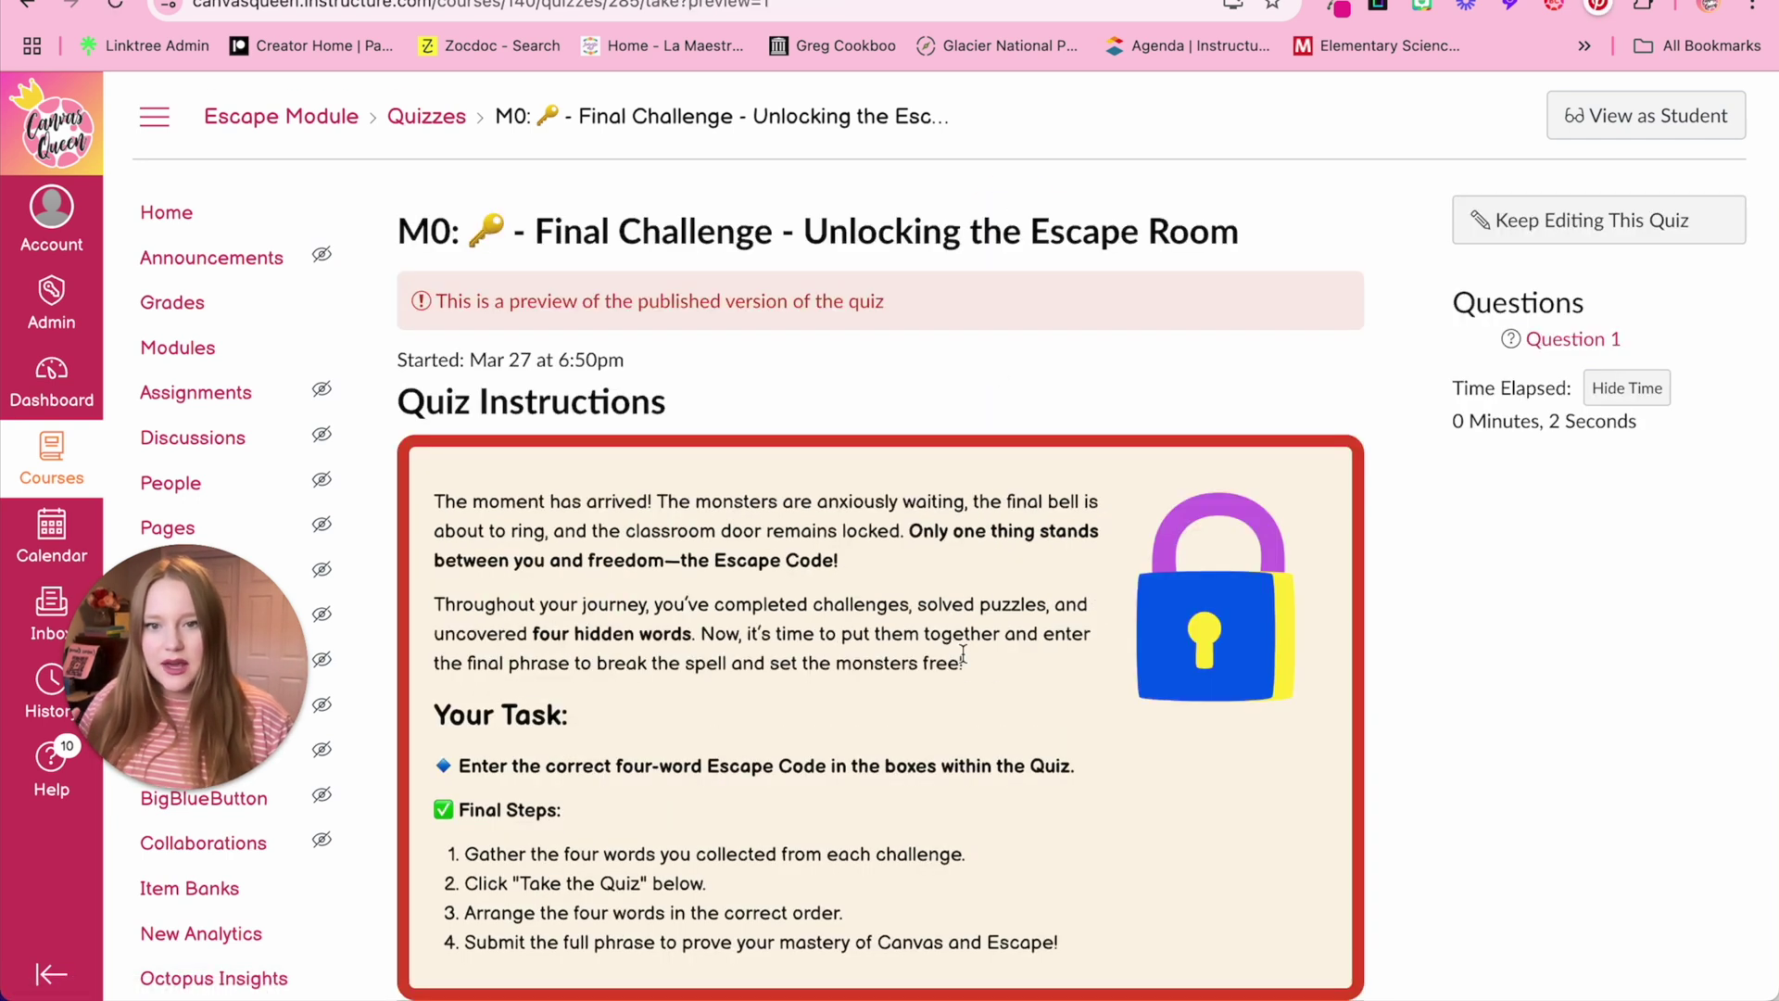
{"action": "scroll", "coordinate": [850, 676], "scroll_direction": "down", "scroll_amount": 7}
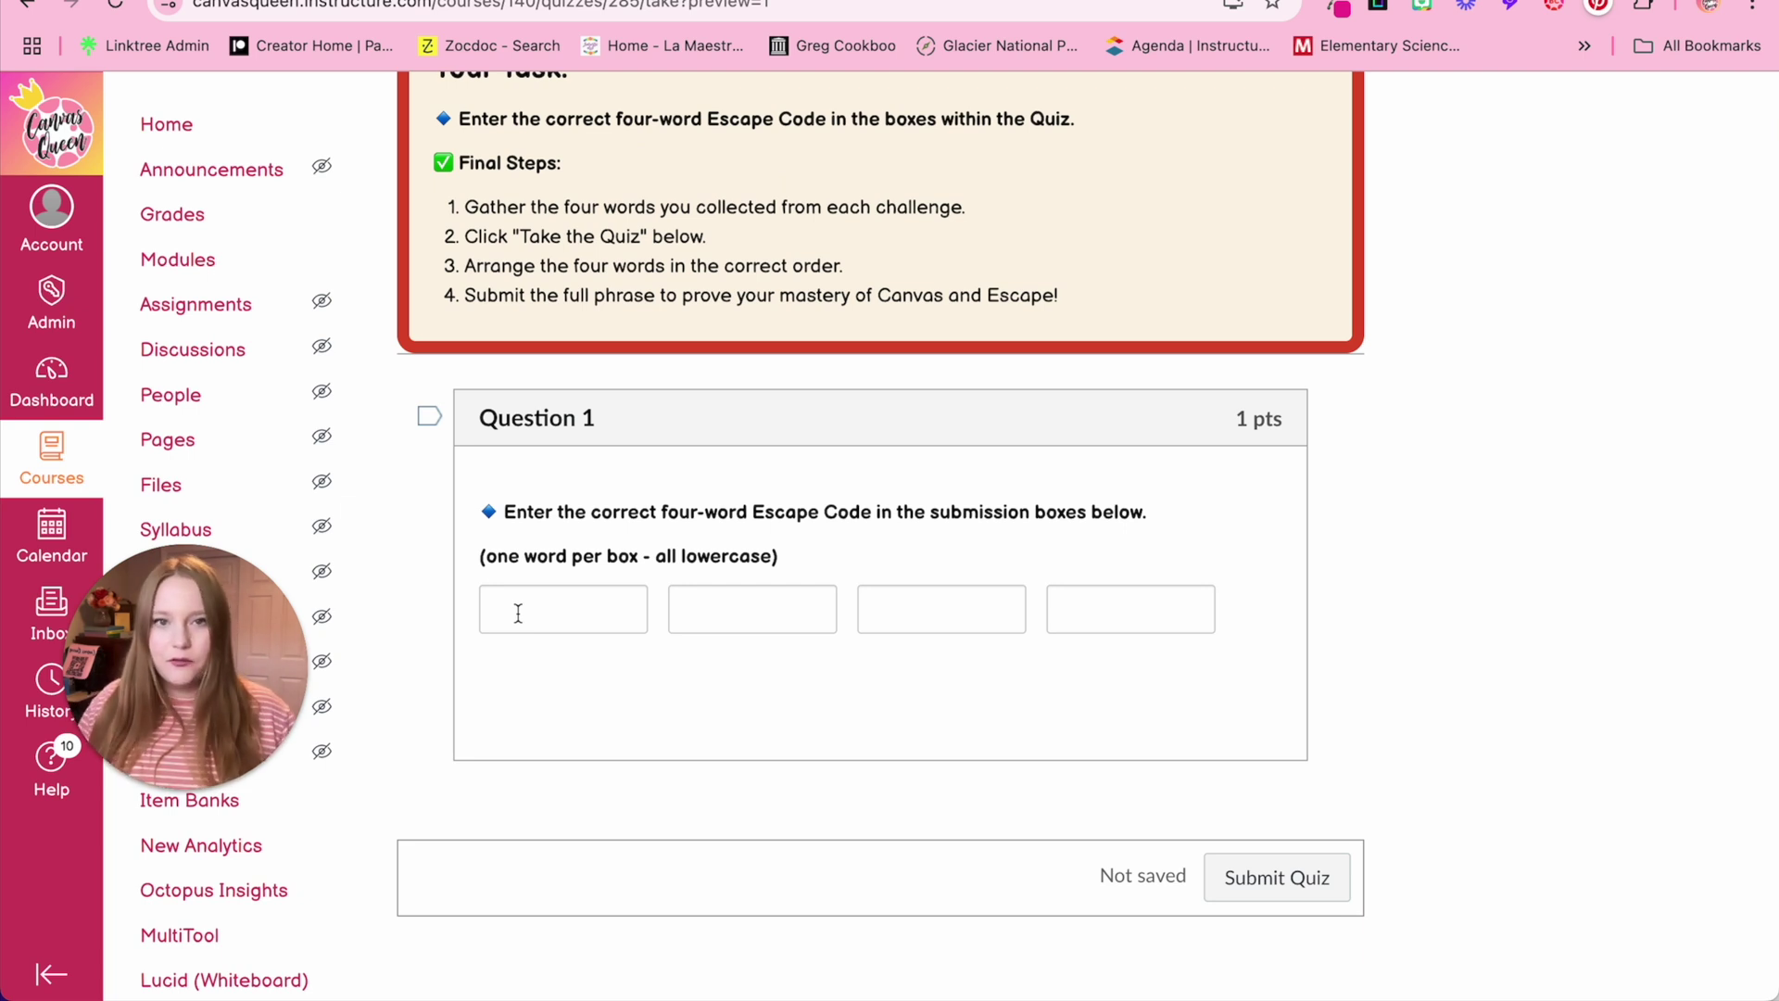
{"action": "left_click", "coordinate": [518, 613]}
{"action": "type", "text": "break"}
{"action": "key", "text": "Tab"}
{"action": "type", "text": "the"}
{"action": "key", "text": "Tab"}
{"action": "type", "text": "monsters"}
{"action": "key", "text": "Tab"}
{"action": "type", "text": "out"}
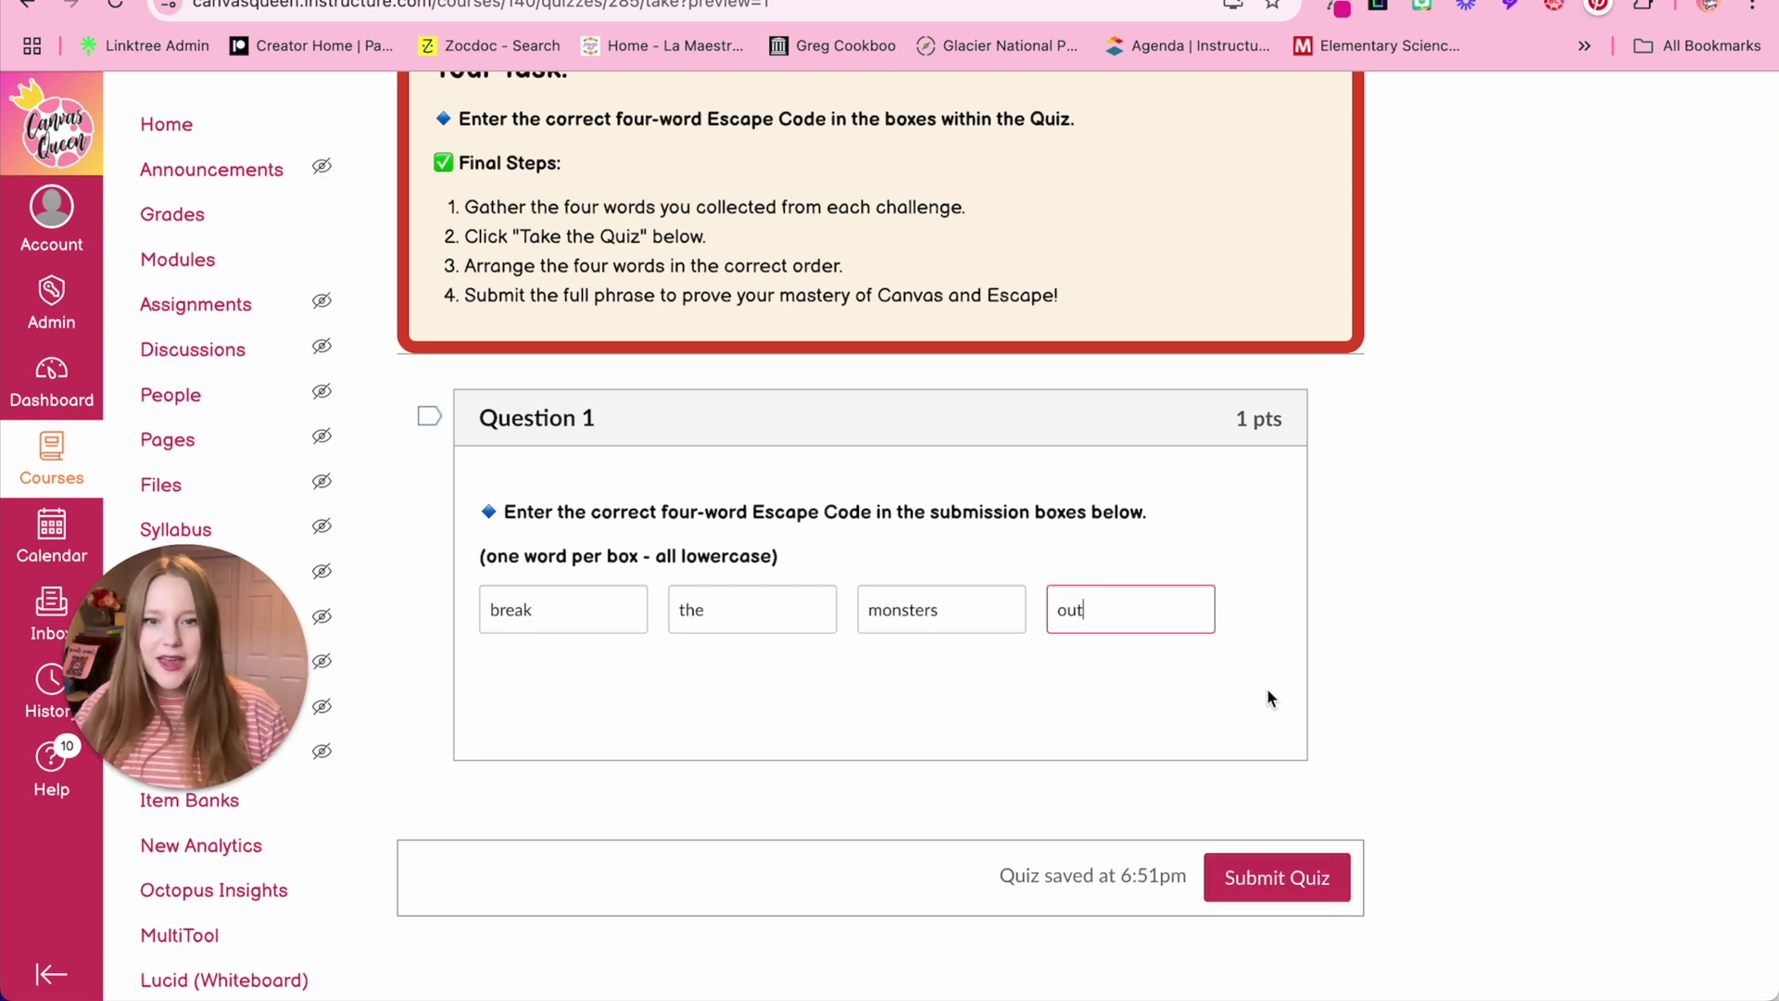
{"action": "left_click", "coordinate": [1266, 885]}
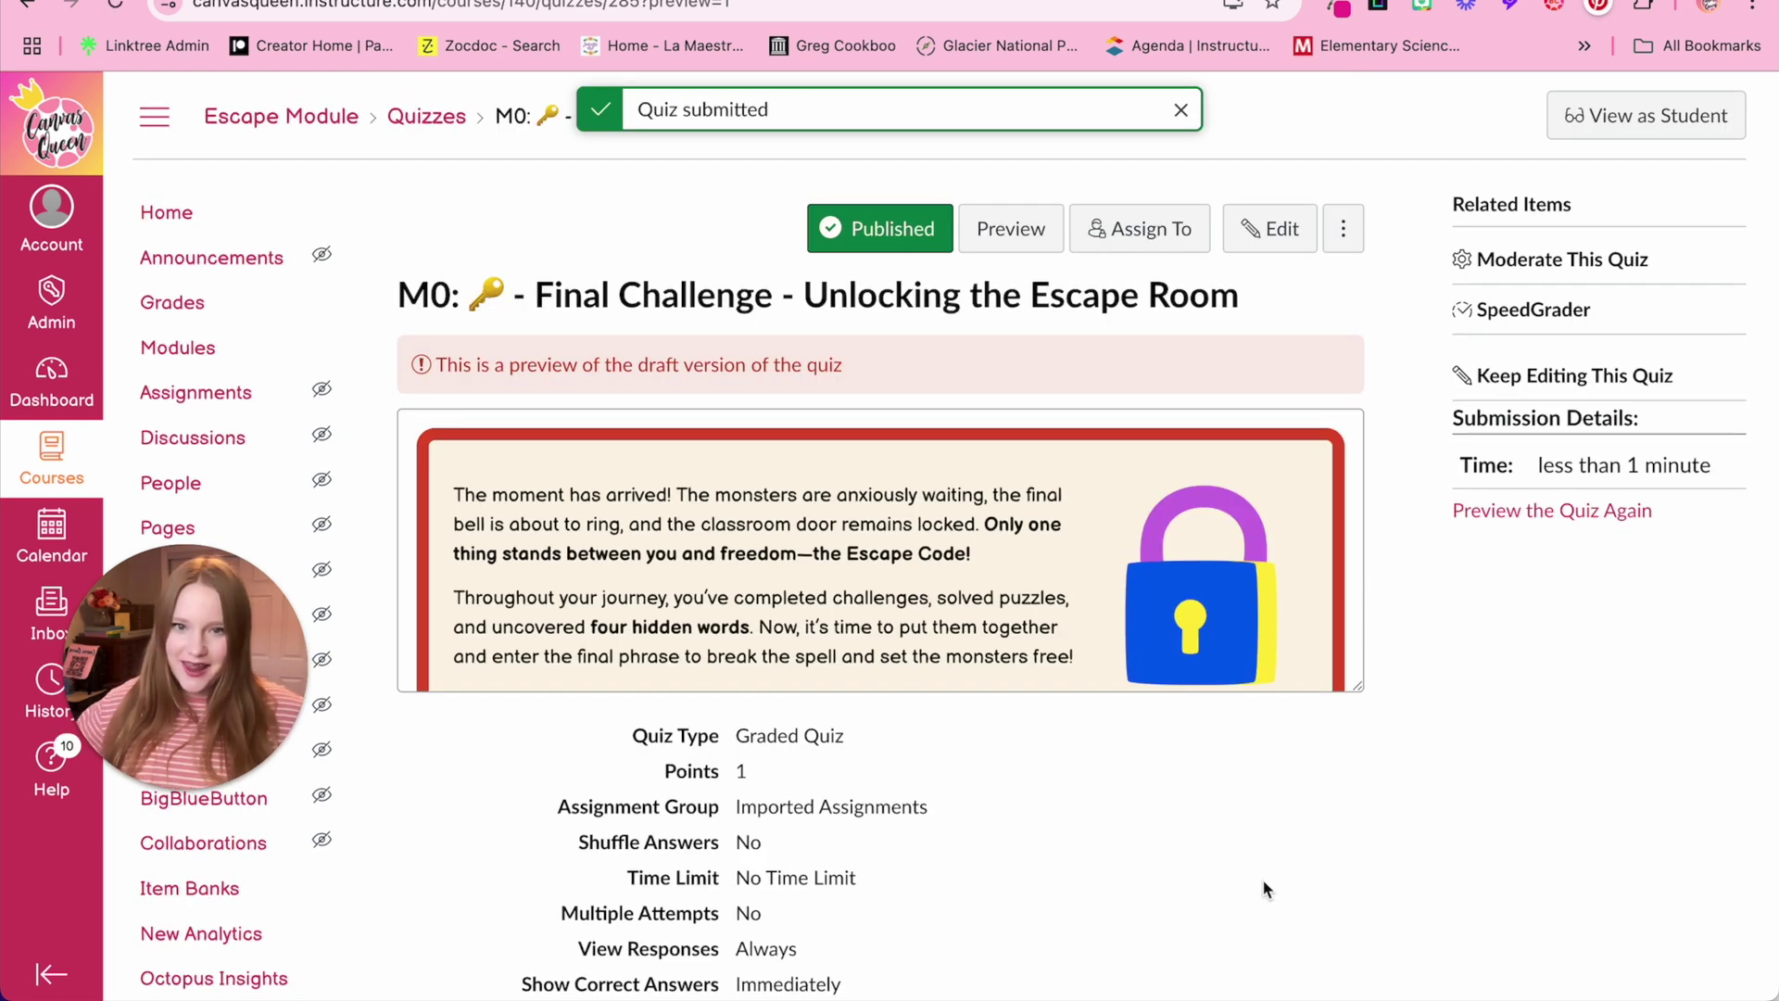
{"action": "scroll", "coordinate": [1262, 879], "scroll_direction": "down", "scroll_amount": 10}
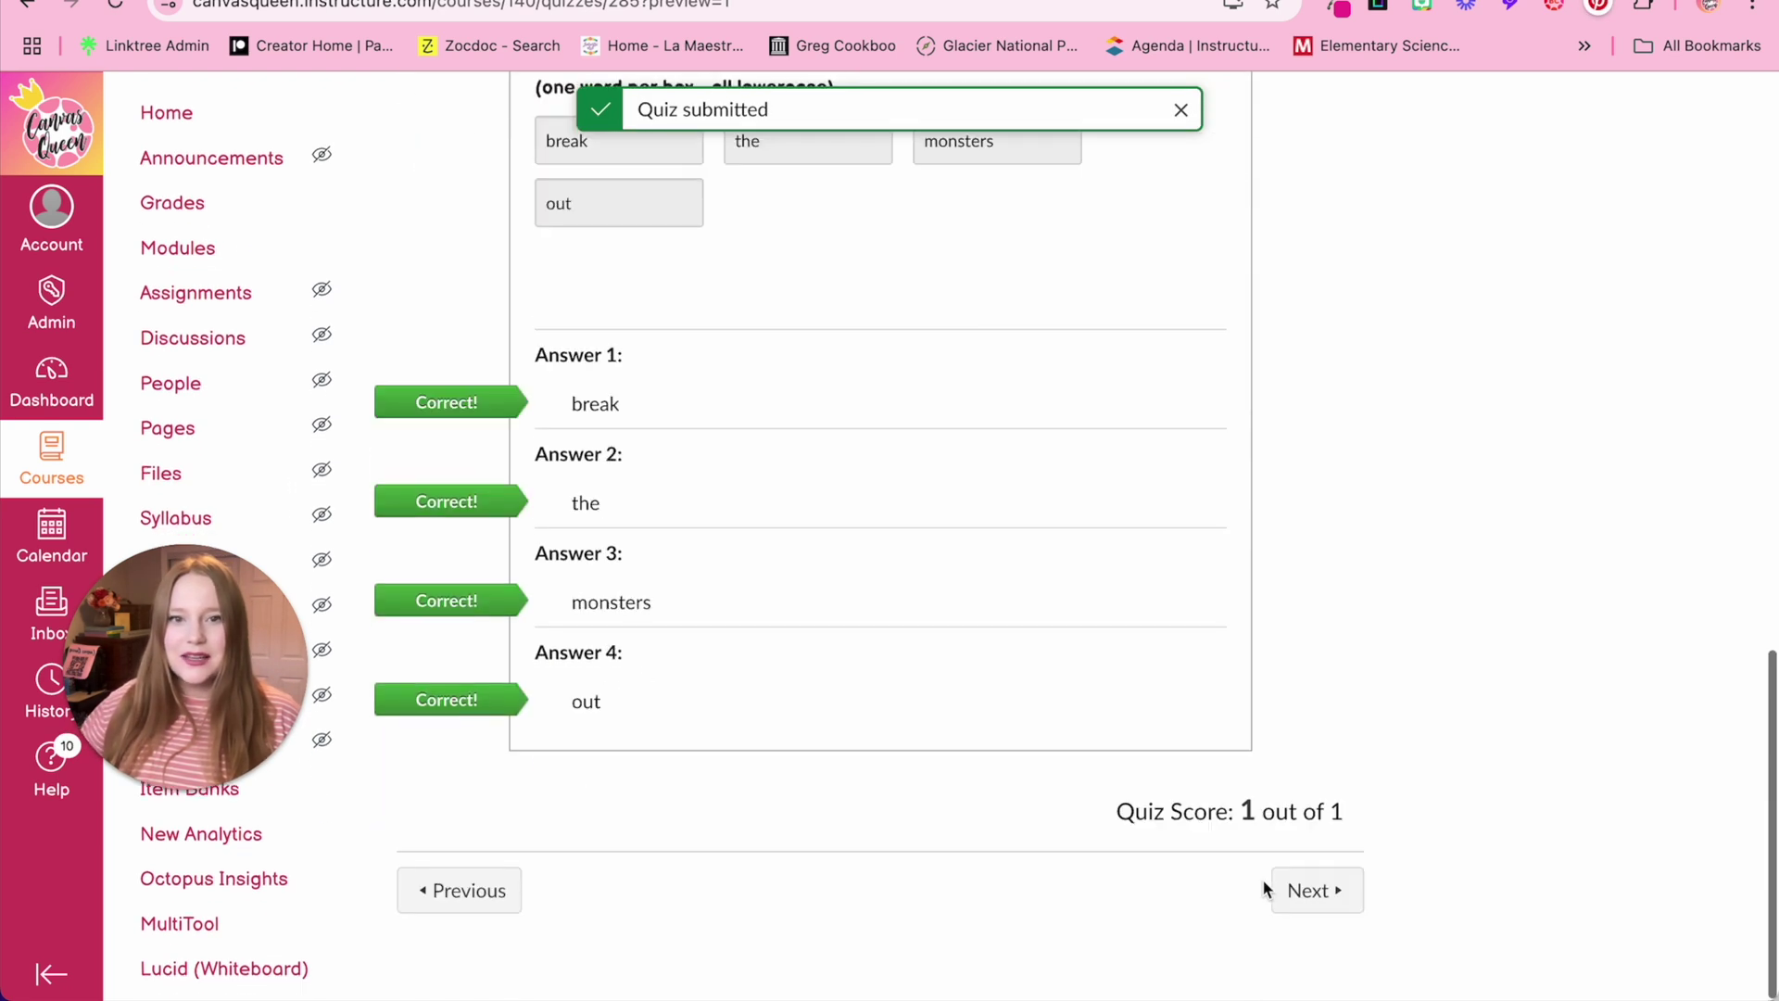
{"action": "left_click", "coordinate": [1323, 901]}
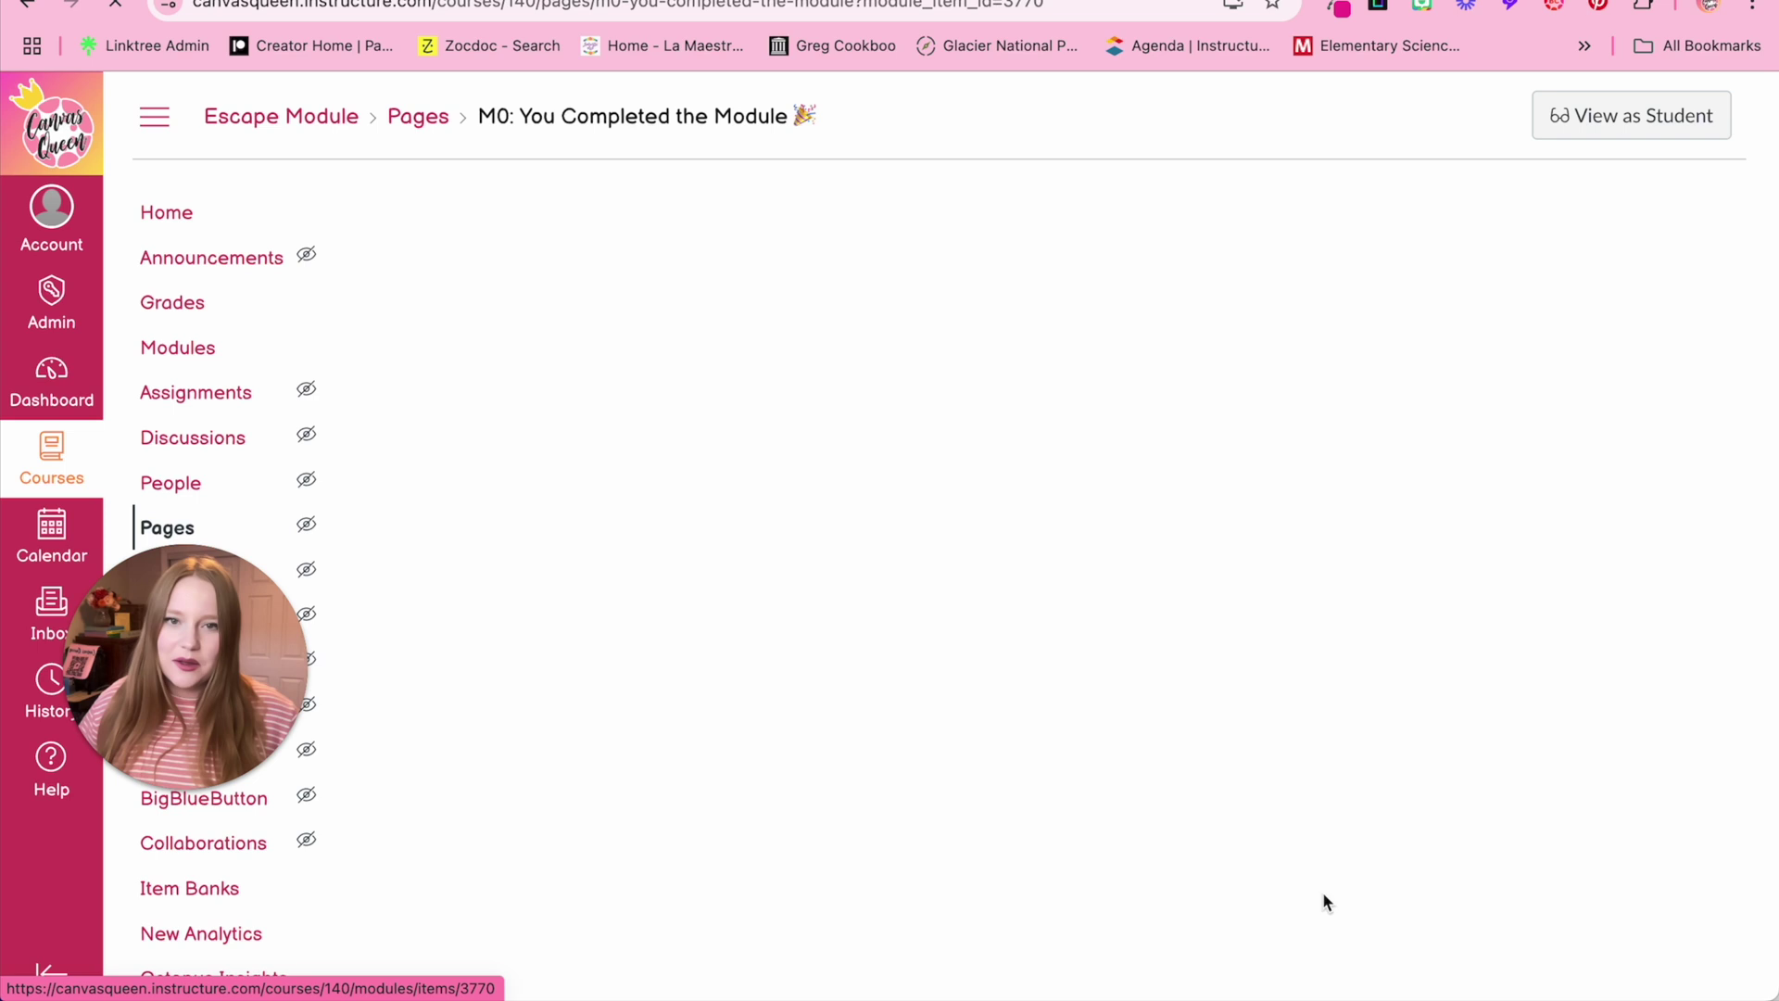
- Scroll down the You Completed the Module page
{"action": "scroll", "coordinate": [1321, 897], "scroll_direction": "down", "scroll_amount": 2}
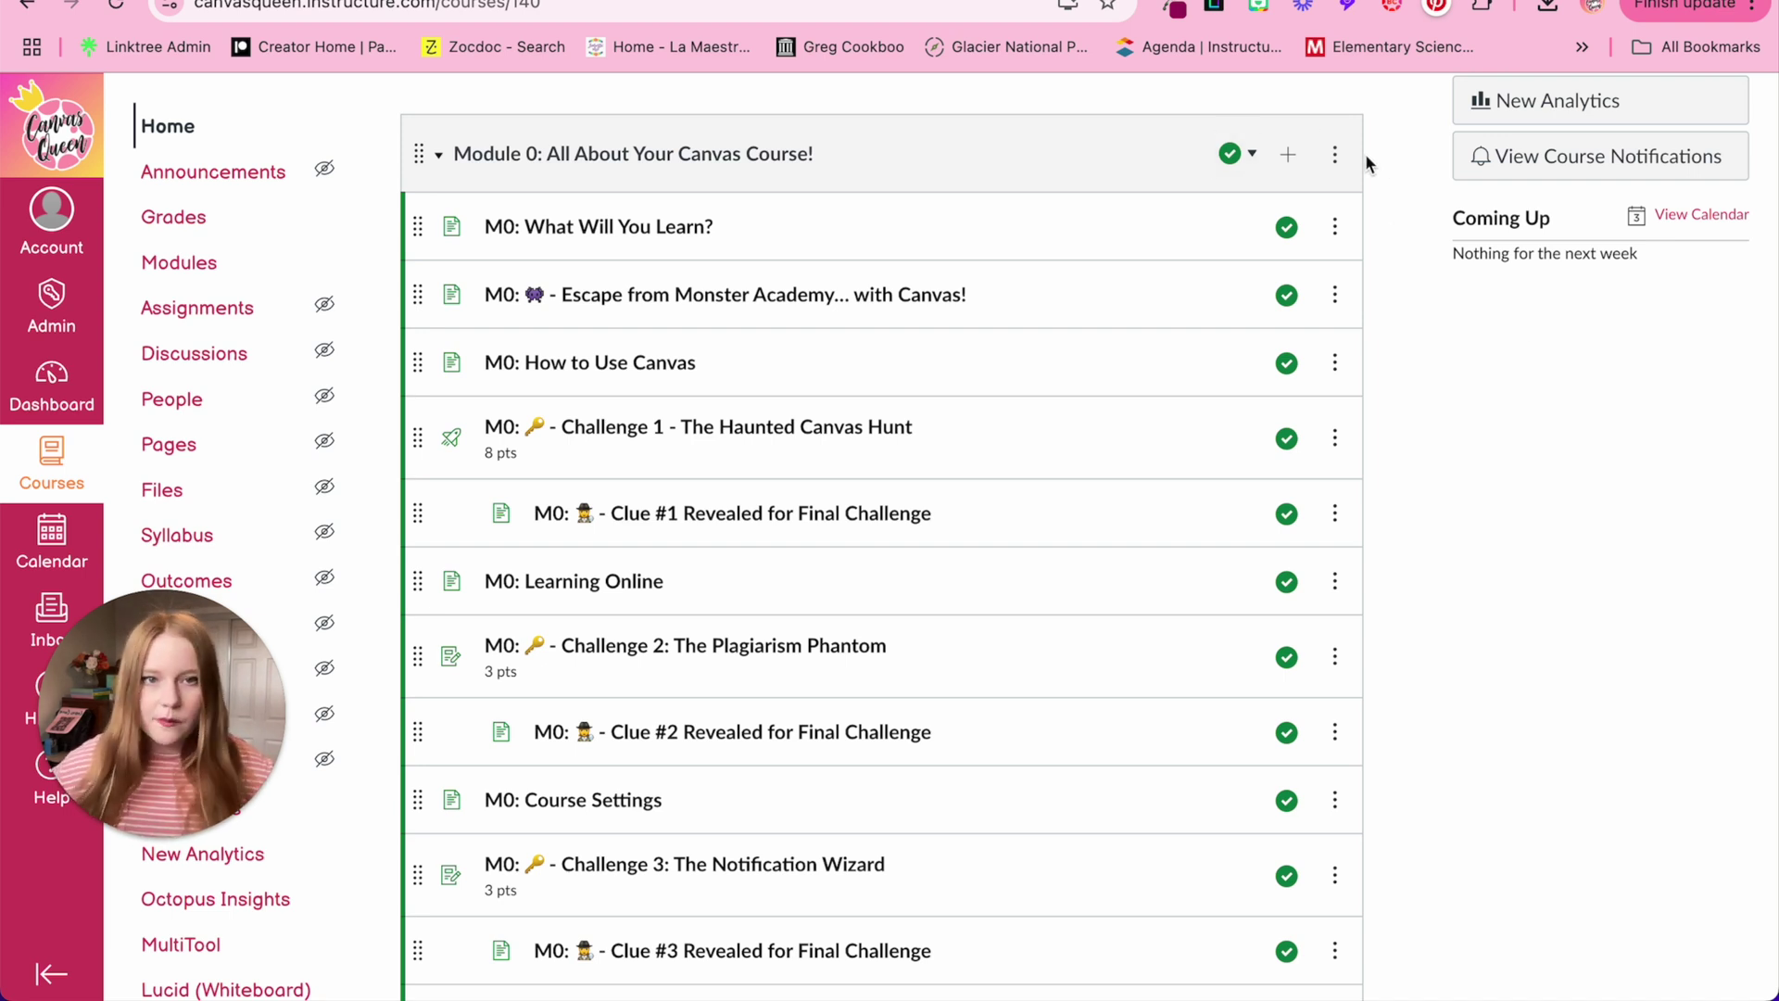
- Edit Module 0: add a View requirement for What Will You Learn? and require sequential order
{"action": "left_click", "coordinate": [1335, 158]}
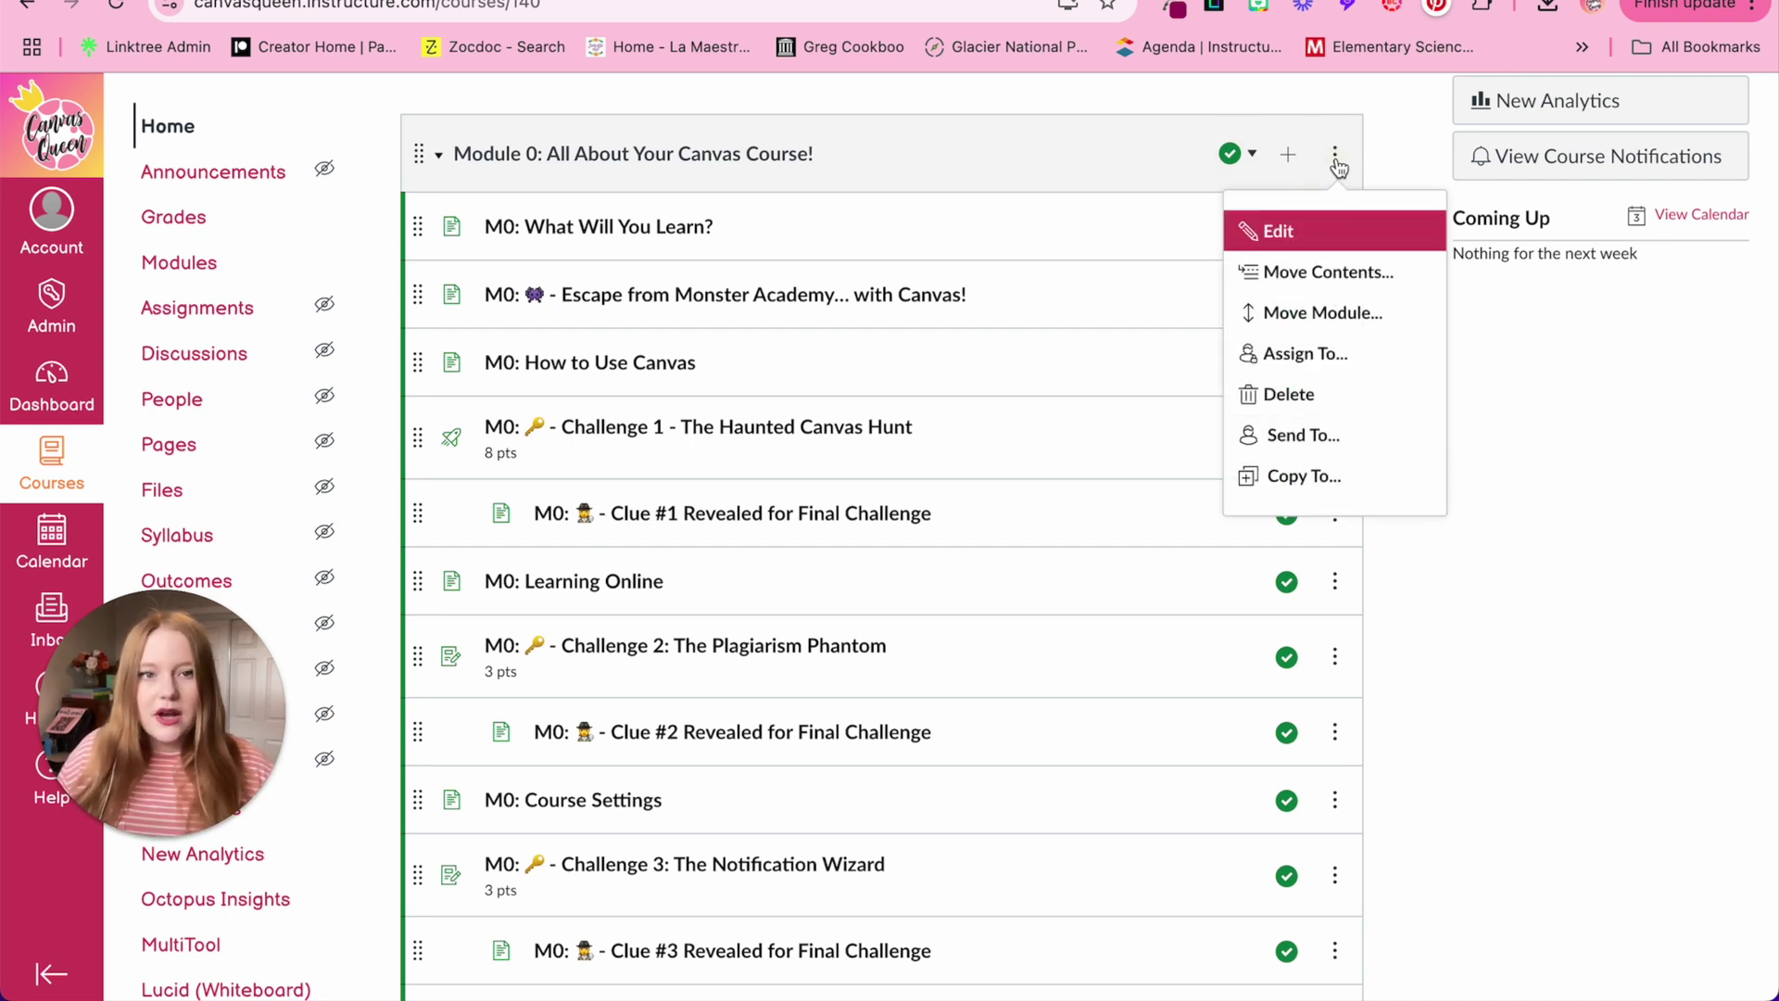
{"action": "left_click", "coordinate": [1339, 231]}
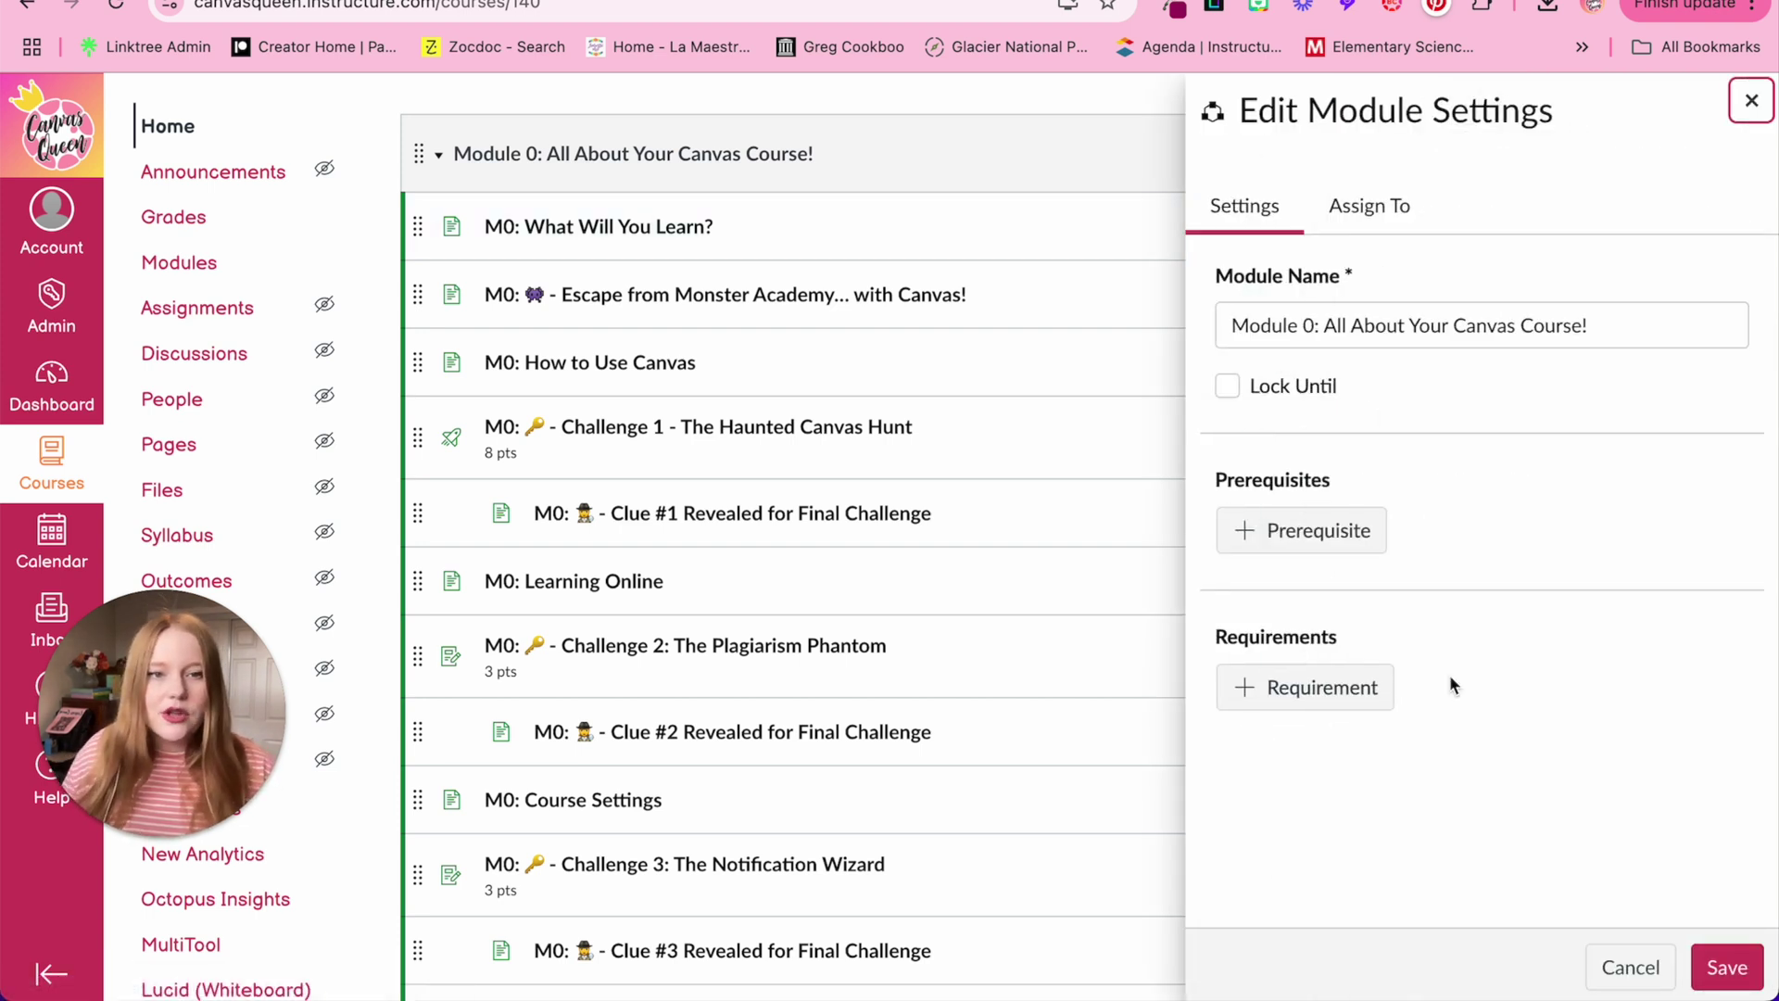
{"action": "left_click", "coordinate": [1345, 700]}
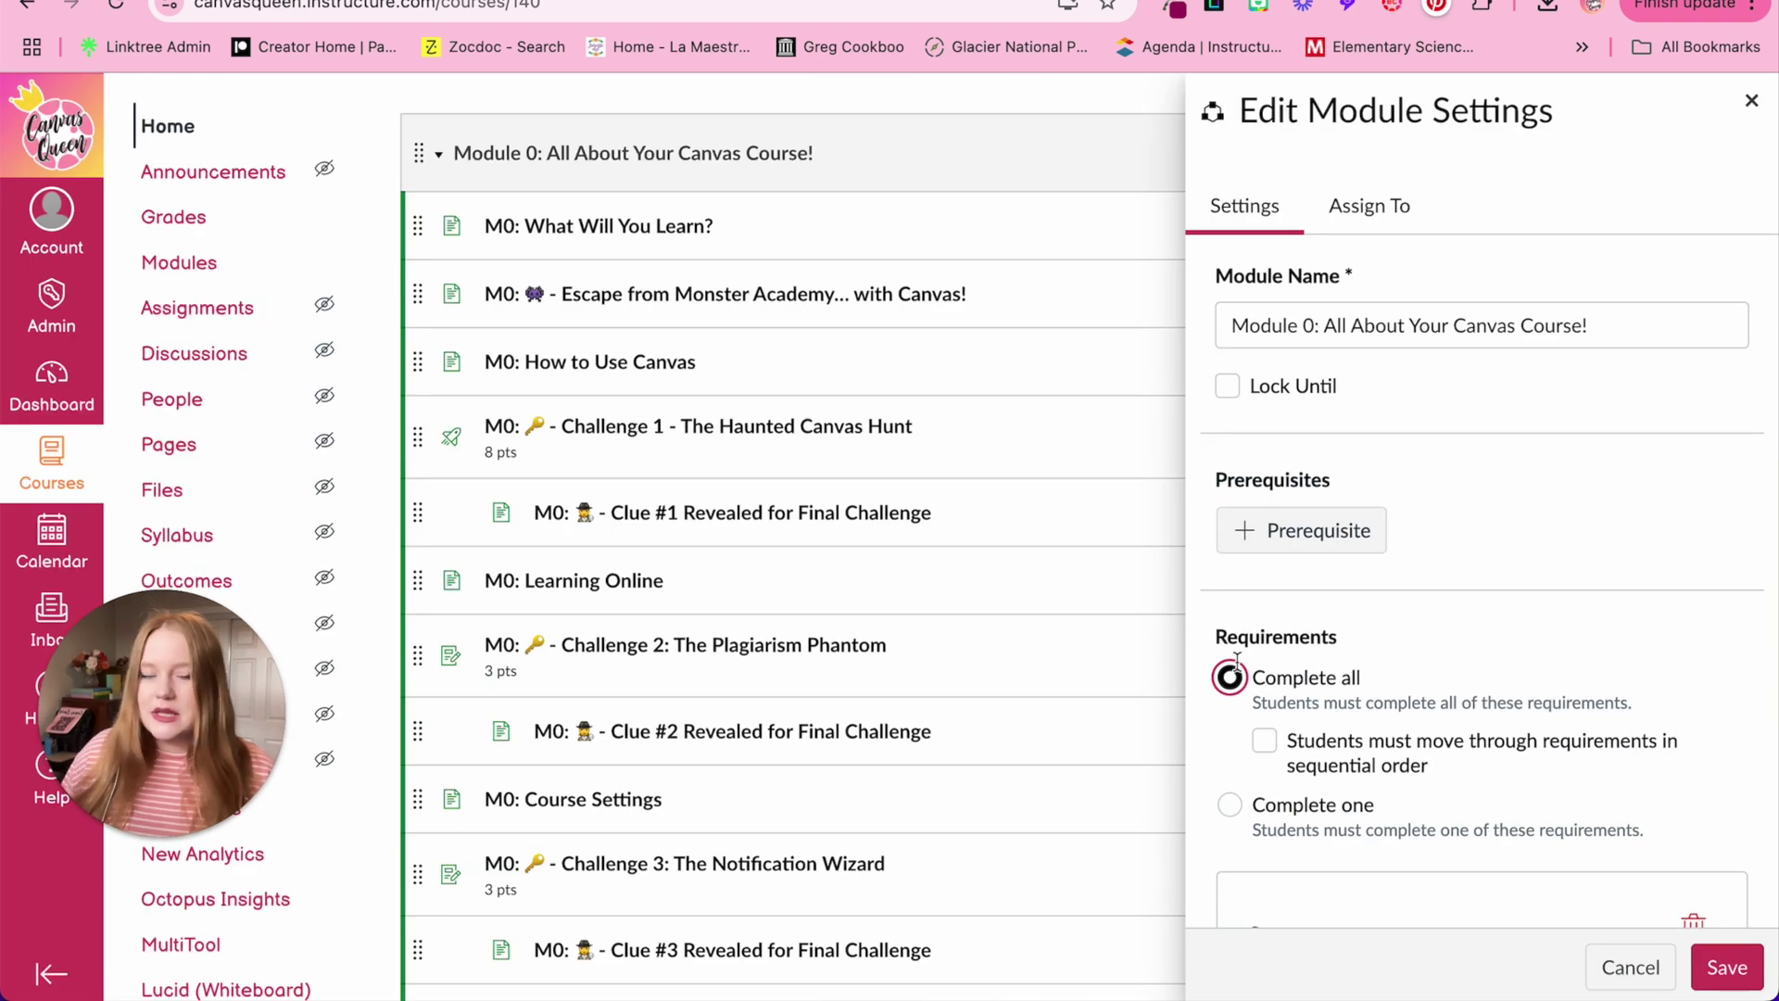
{"action": "scroll", "coordinate": [1238, 661], "scroll_direction": "down", "scroll_amount": 2}
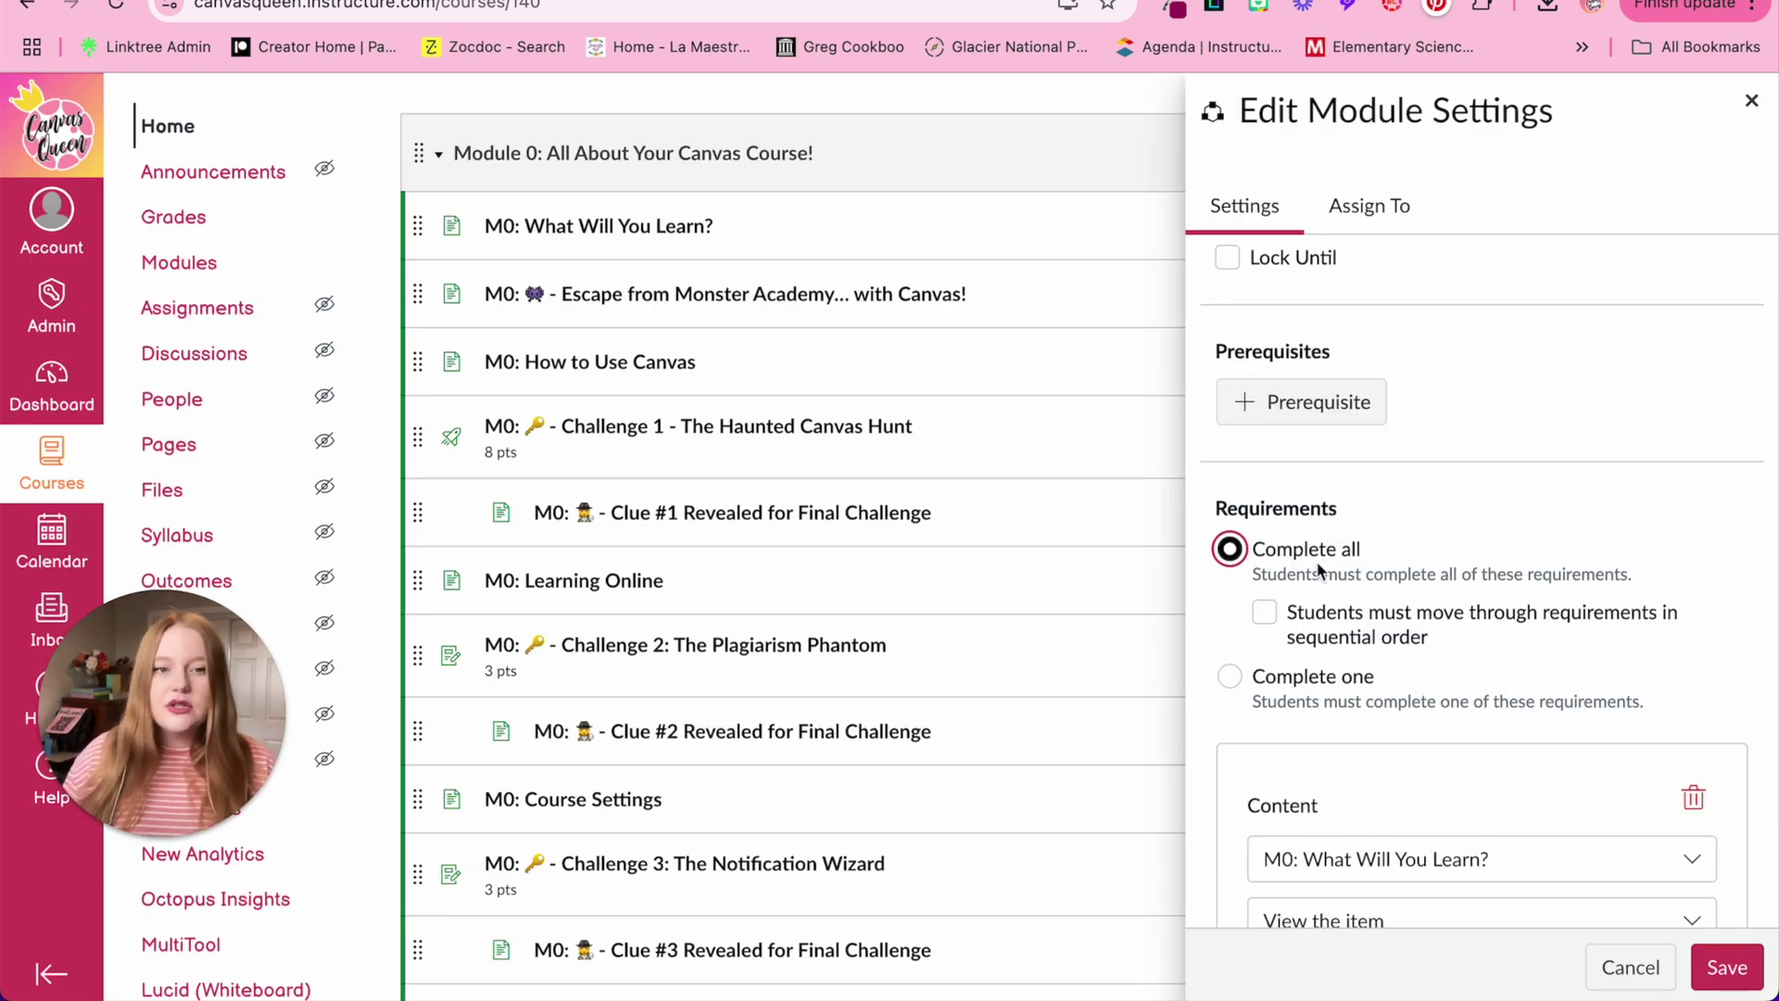
{"action": "scroll", "coordinate": [1328, 550], "scroll_direction": "down", "scroll_amount": 1}
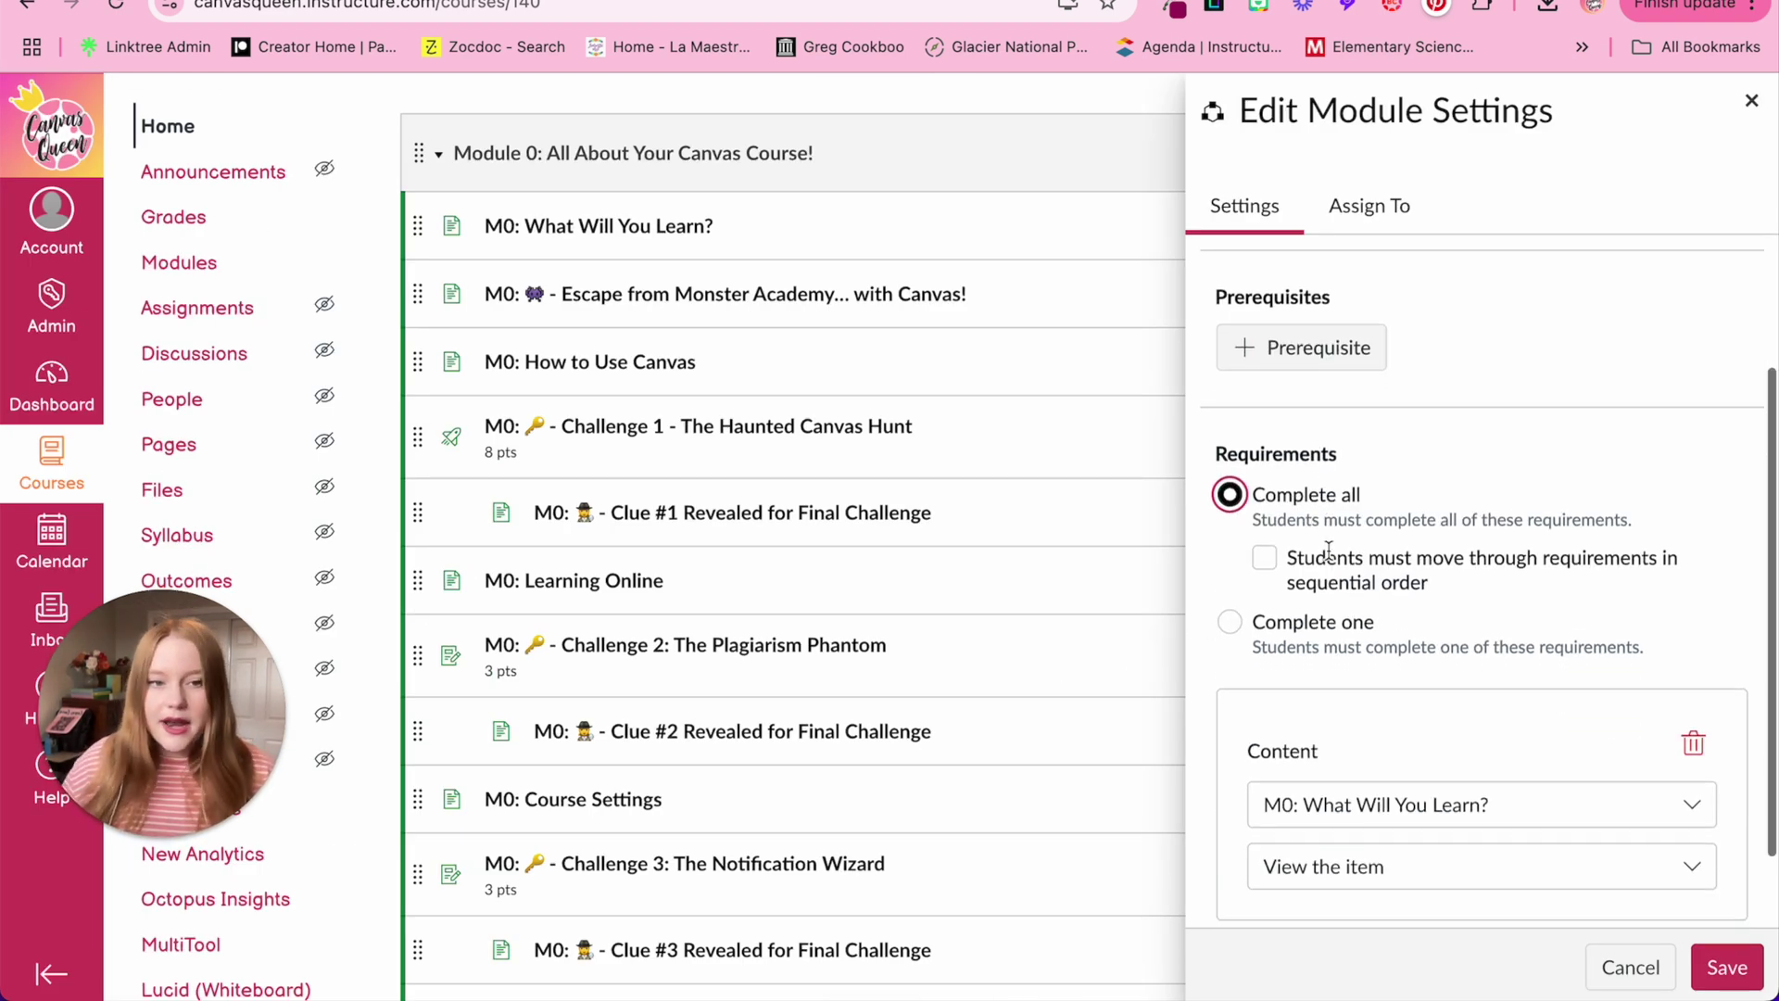
{"action": "left_click", "coordinate": [1264, 564]}
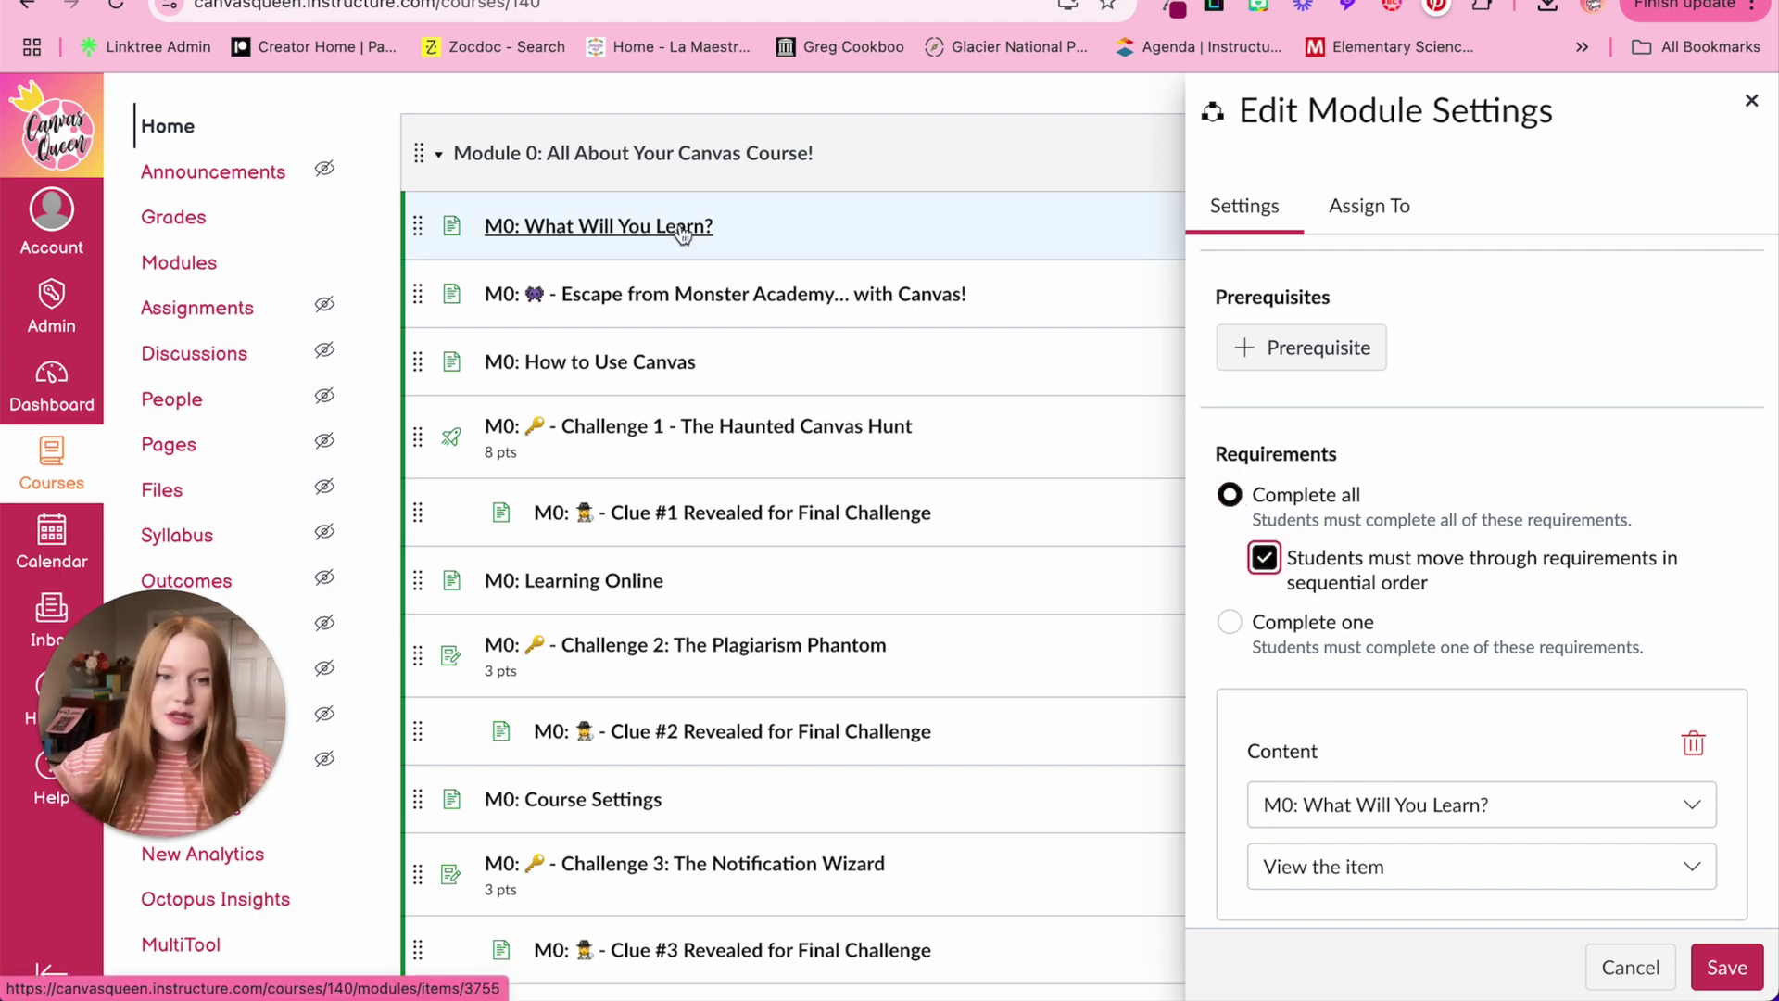
{"action": "scroll", "coordinate": [1253, 666], "scroll_direction": "down", "scroll_amount": 1}
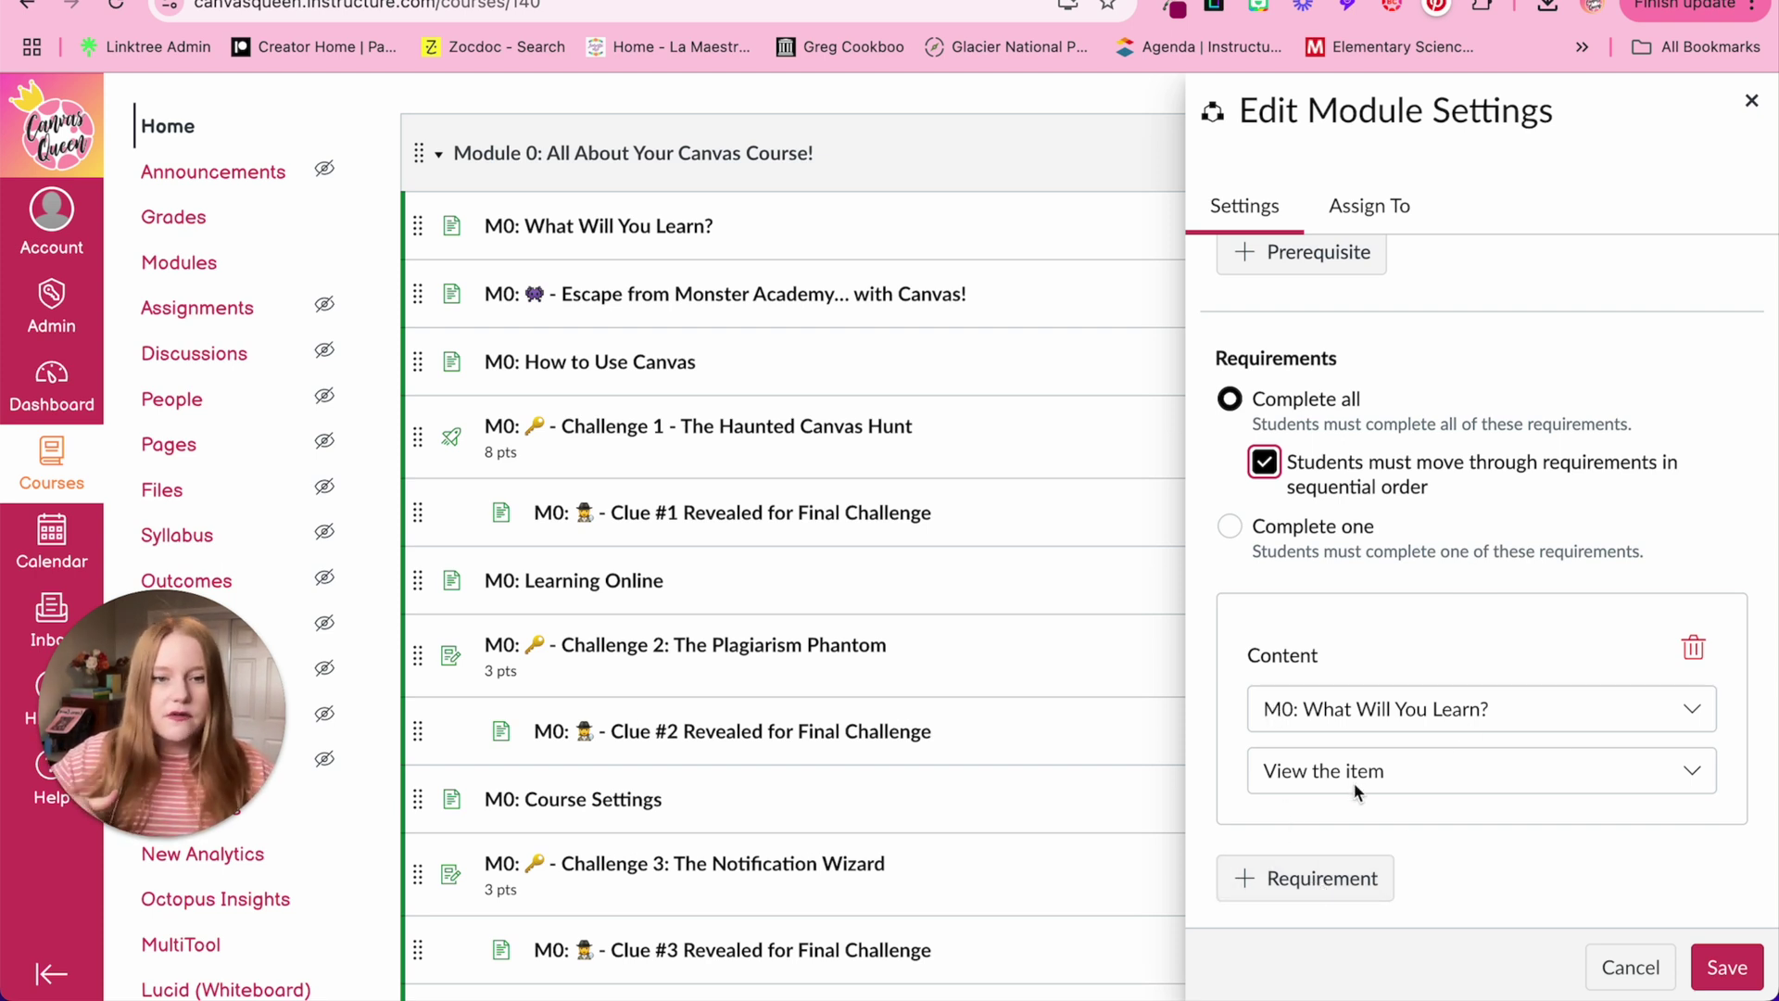
- Add requirements through How to Use Canvas, with Challenge 1 set to score at least 8
{"action": "left_click", "coordinate": [1319, 874]}
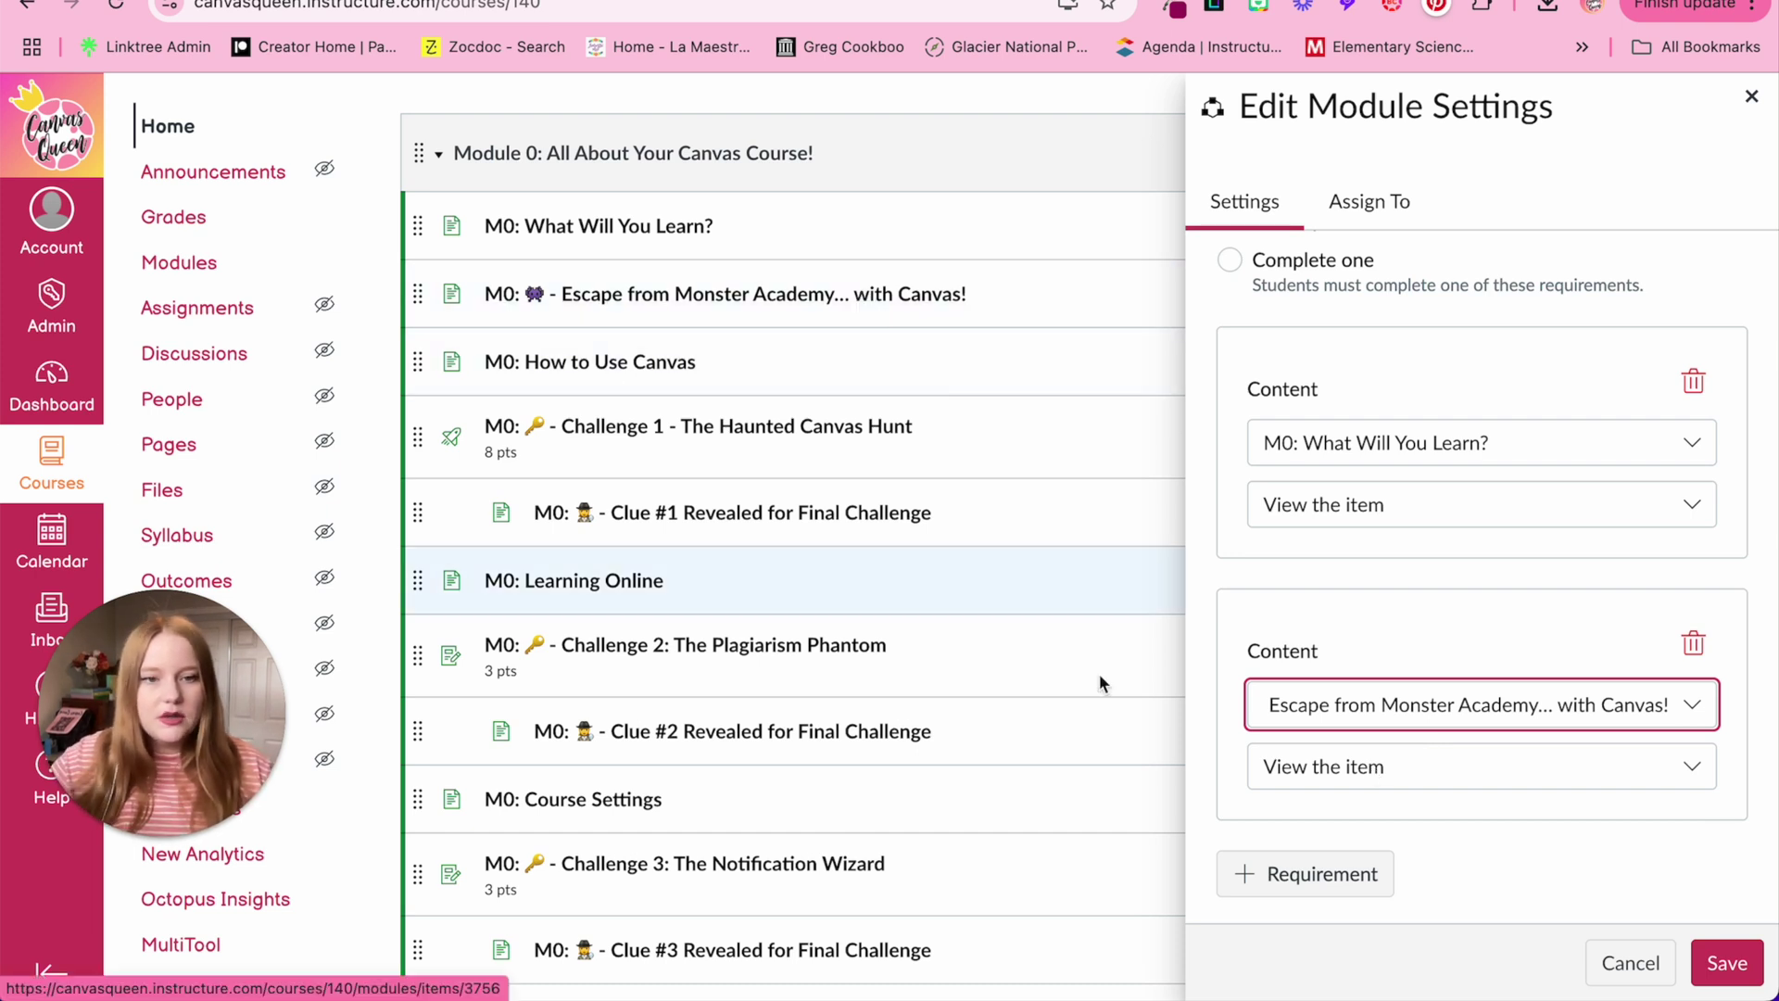
{"action": "left_click", "coordinate": [1277, 887]}
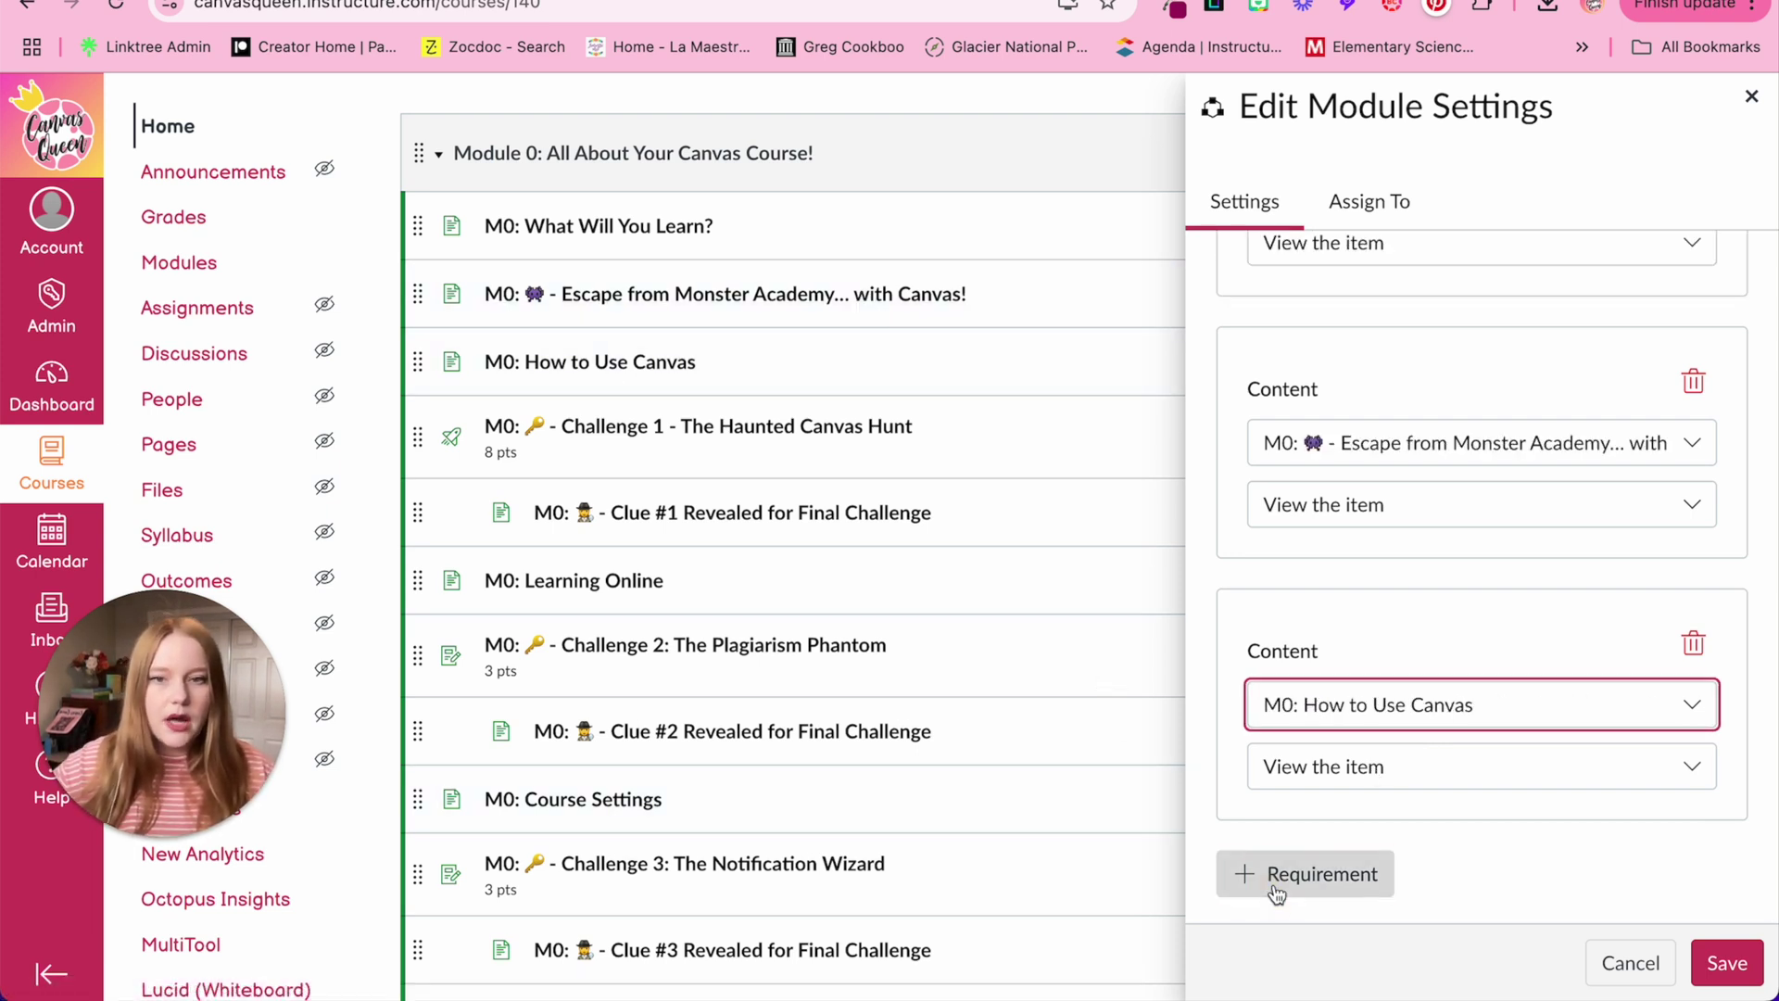
{"action": "left_click", "coordinate": [1275, 887]}
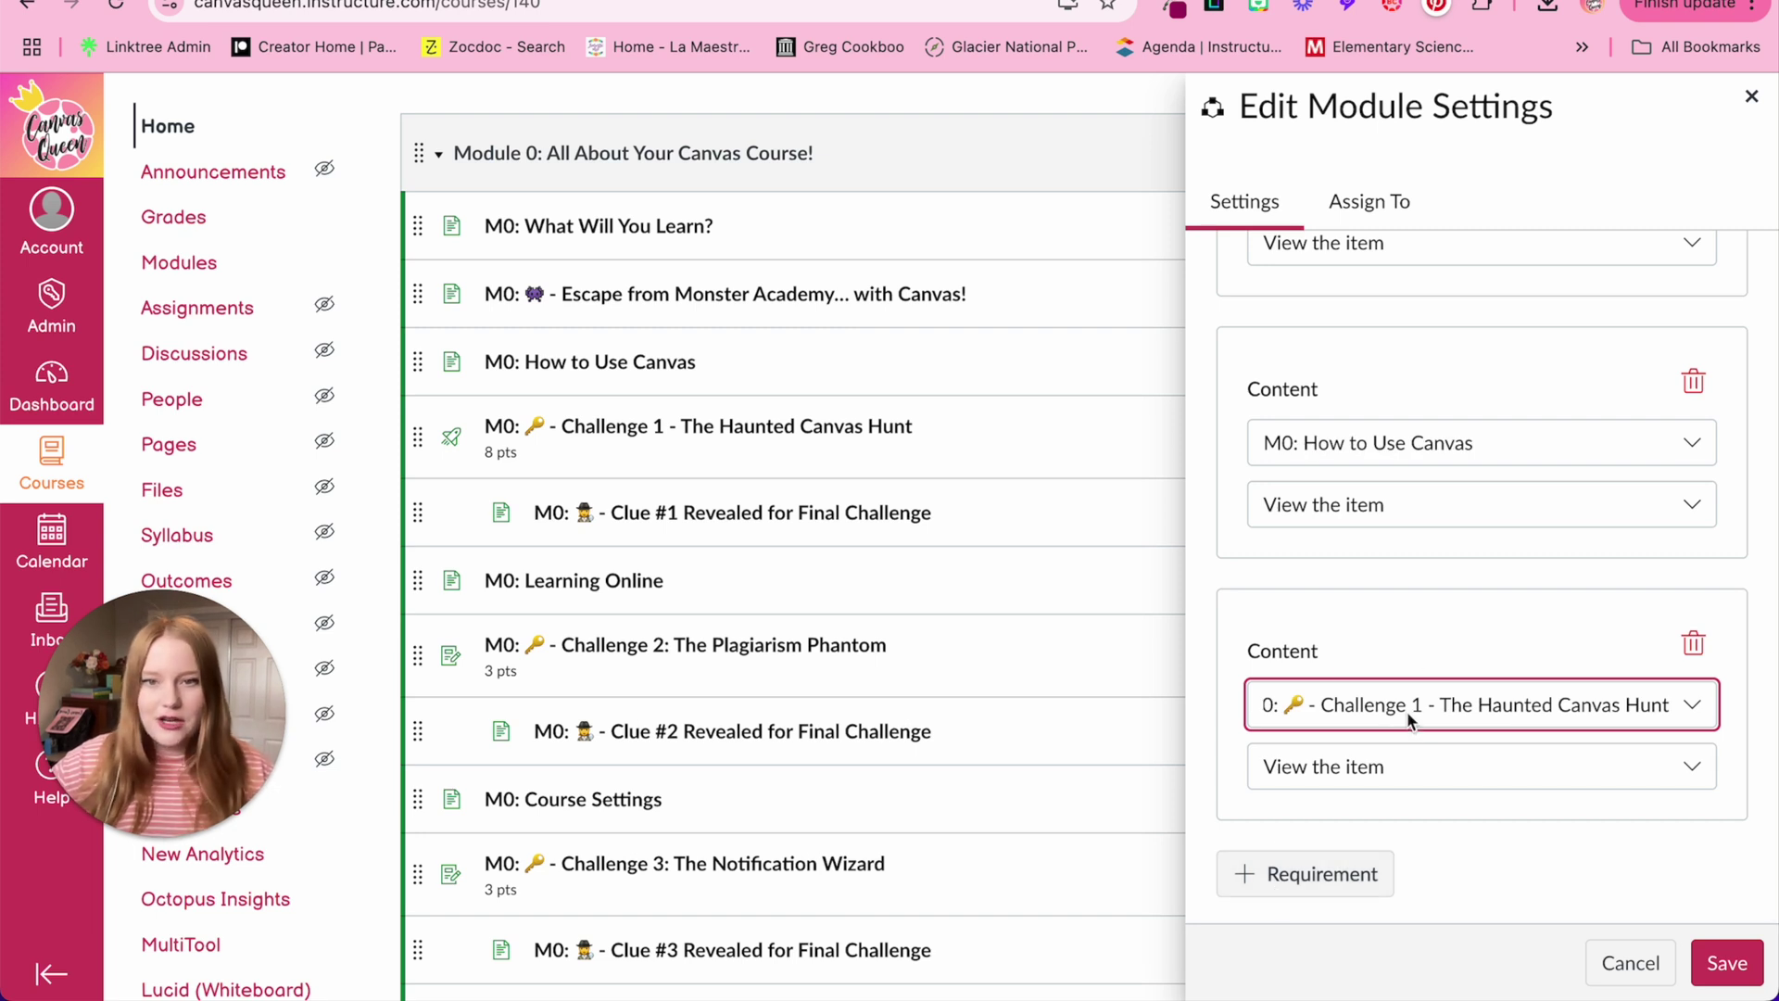
{"action": "left_click", "coordinate": [1341, 774]}
{"action": "scroll", "coordinate": [1348, 824], "scroll_direction": "down", "scroll_amount": 1}
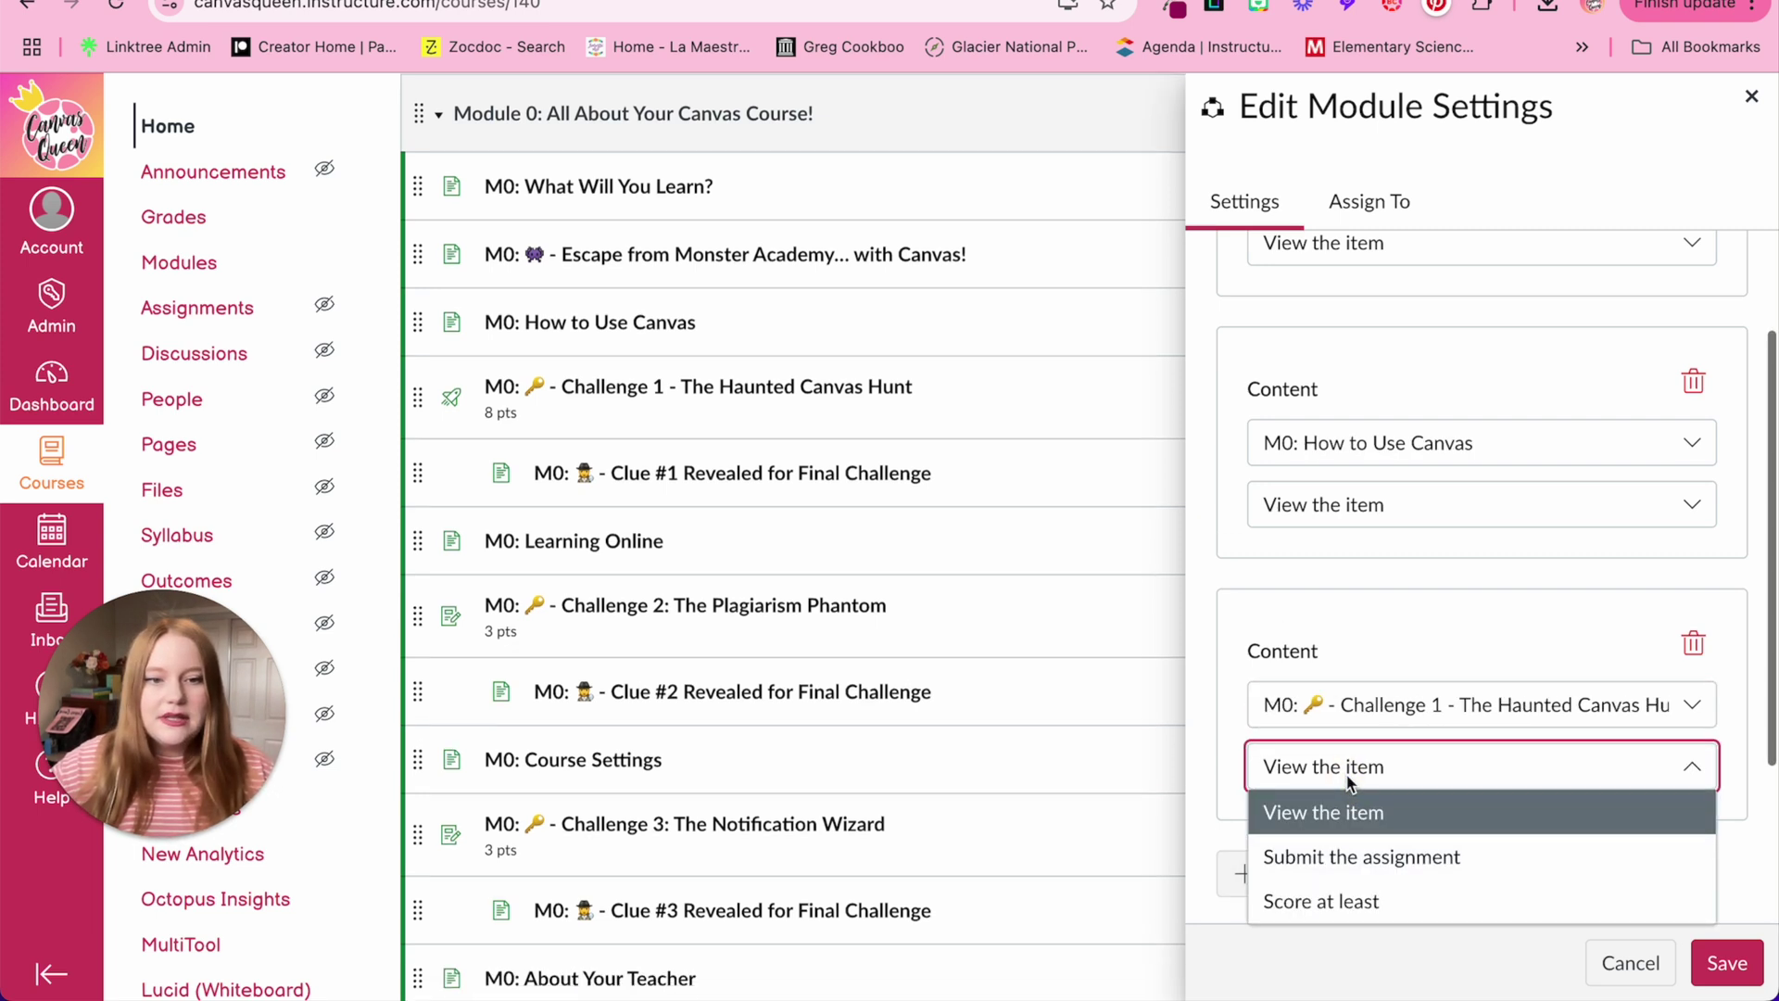
{"action": "left_click", "coordinate": [1350, 902]}
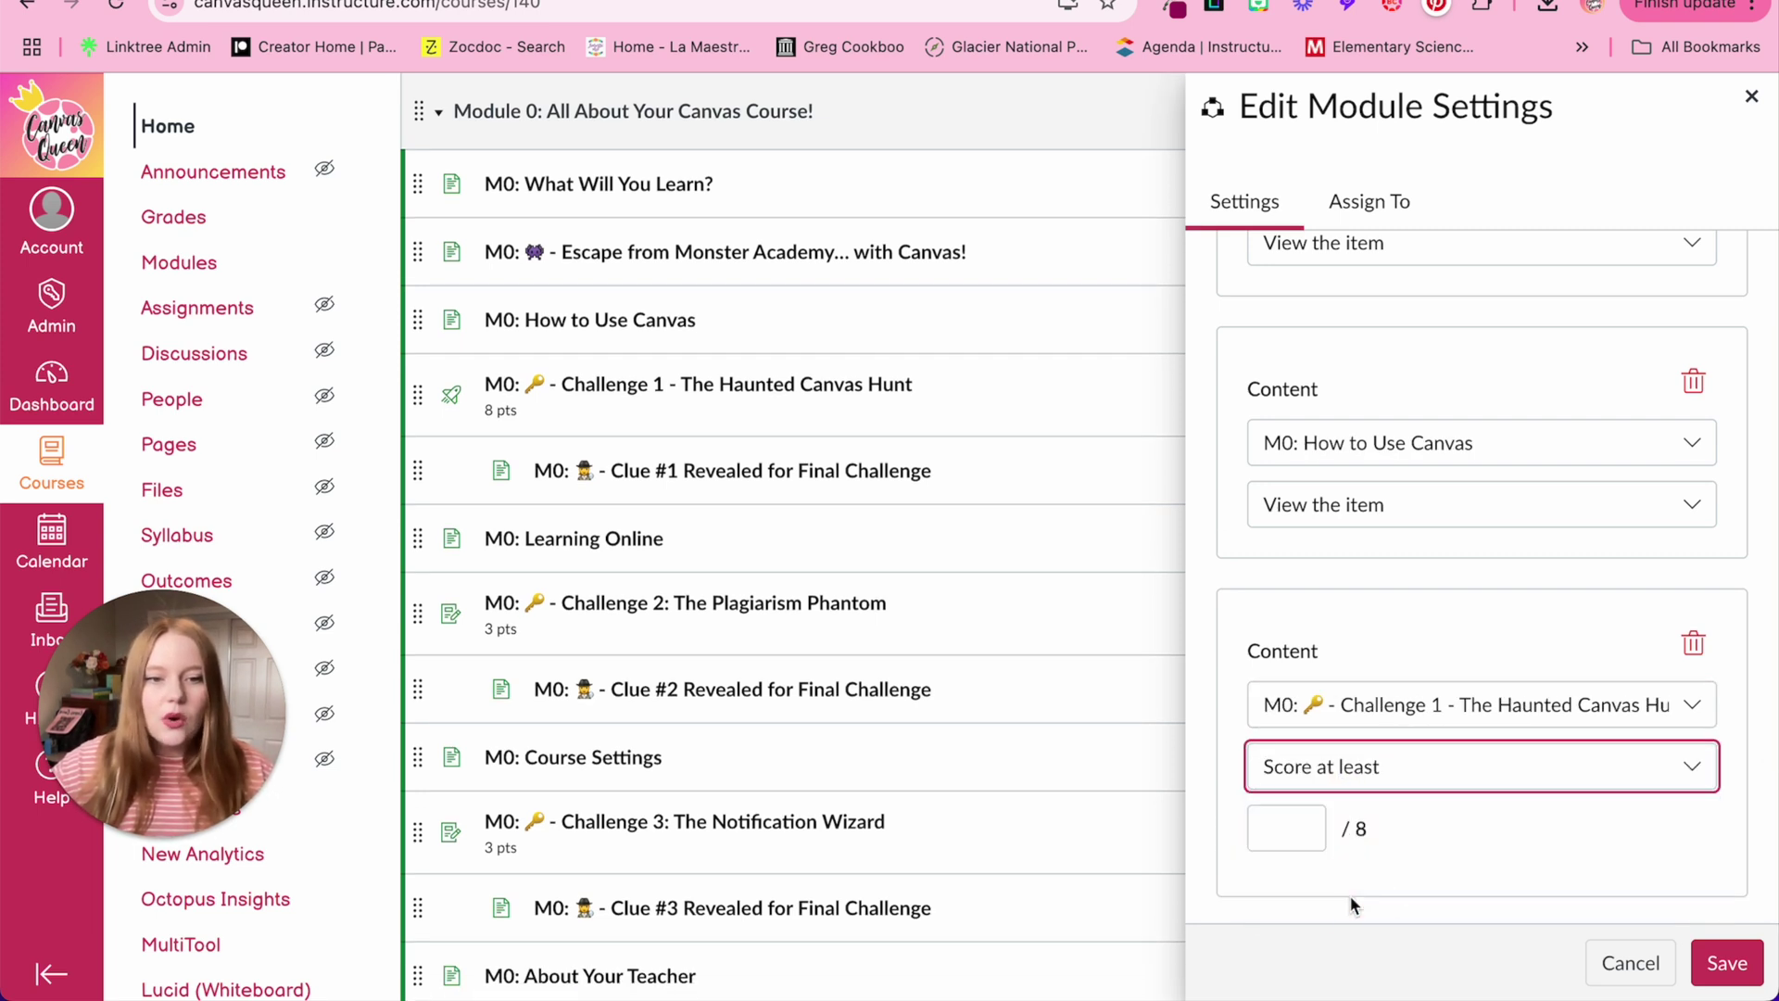
{"action": "left_click", "coordinate": [1277, 815]}
{"action": "type", "text": "8"}
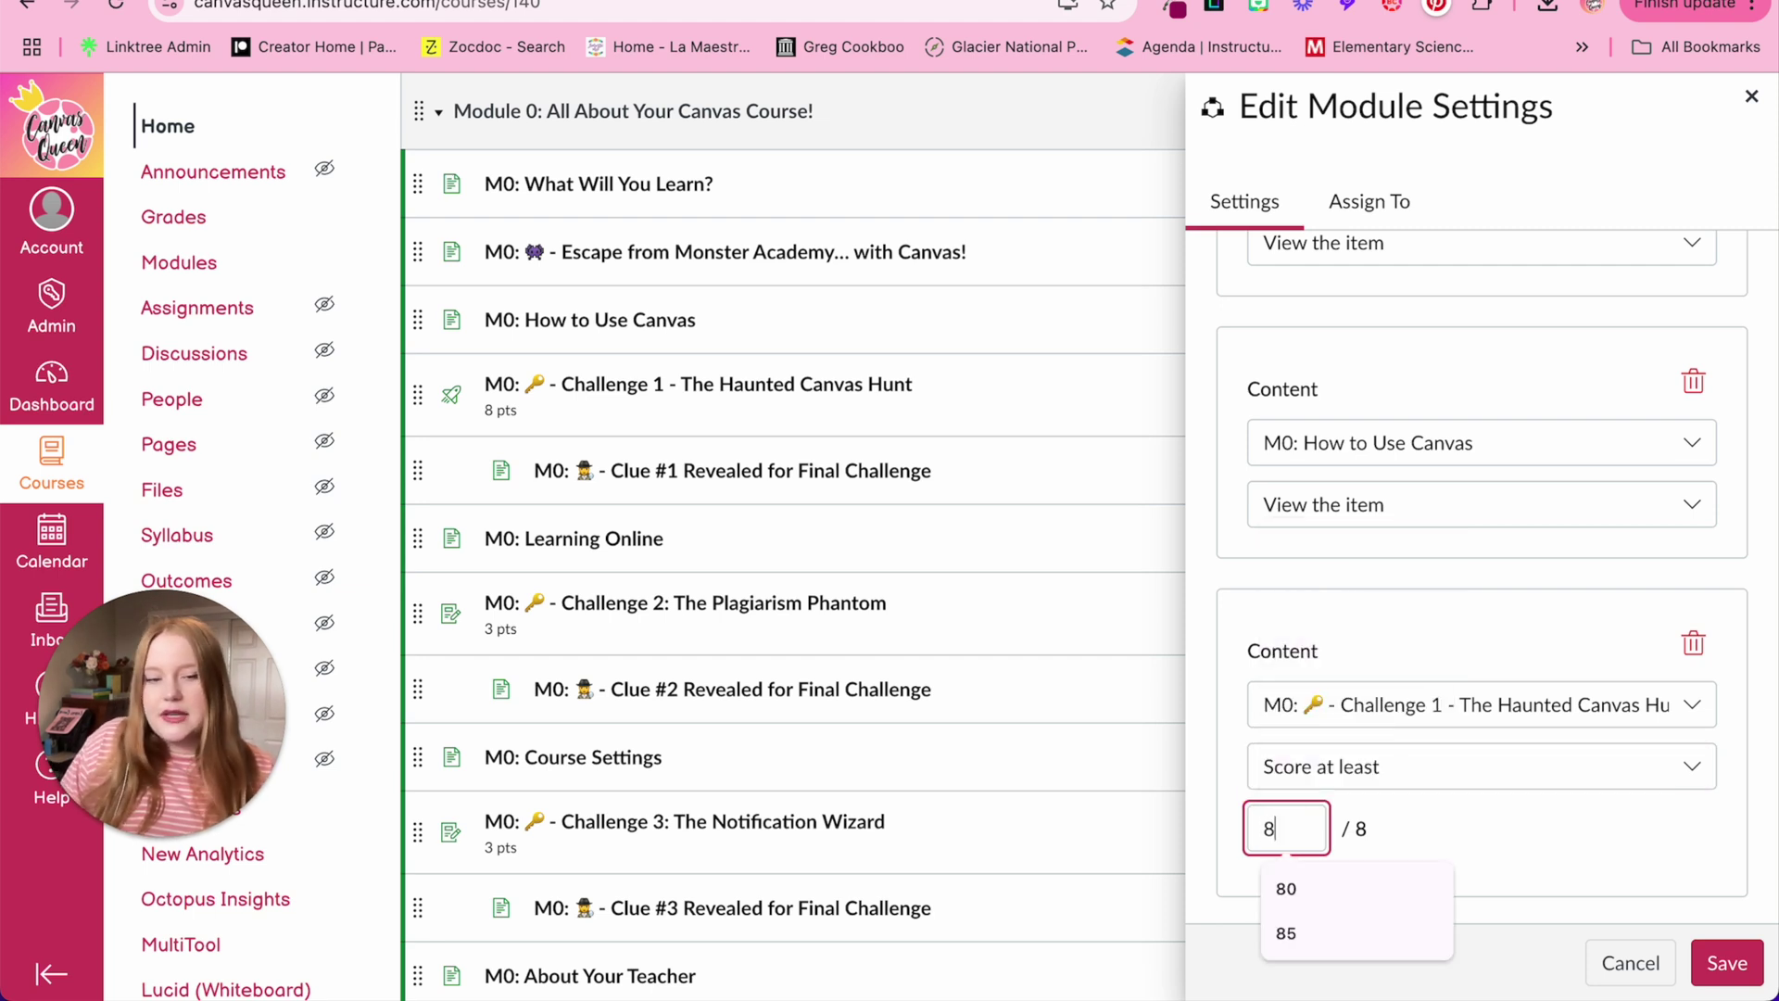
{"action": "left_click", "coordinate": [1596, 864]}
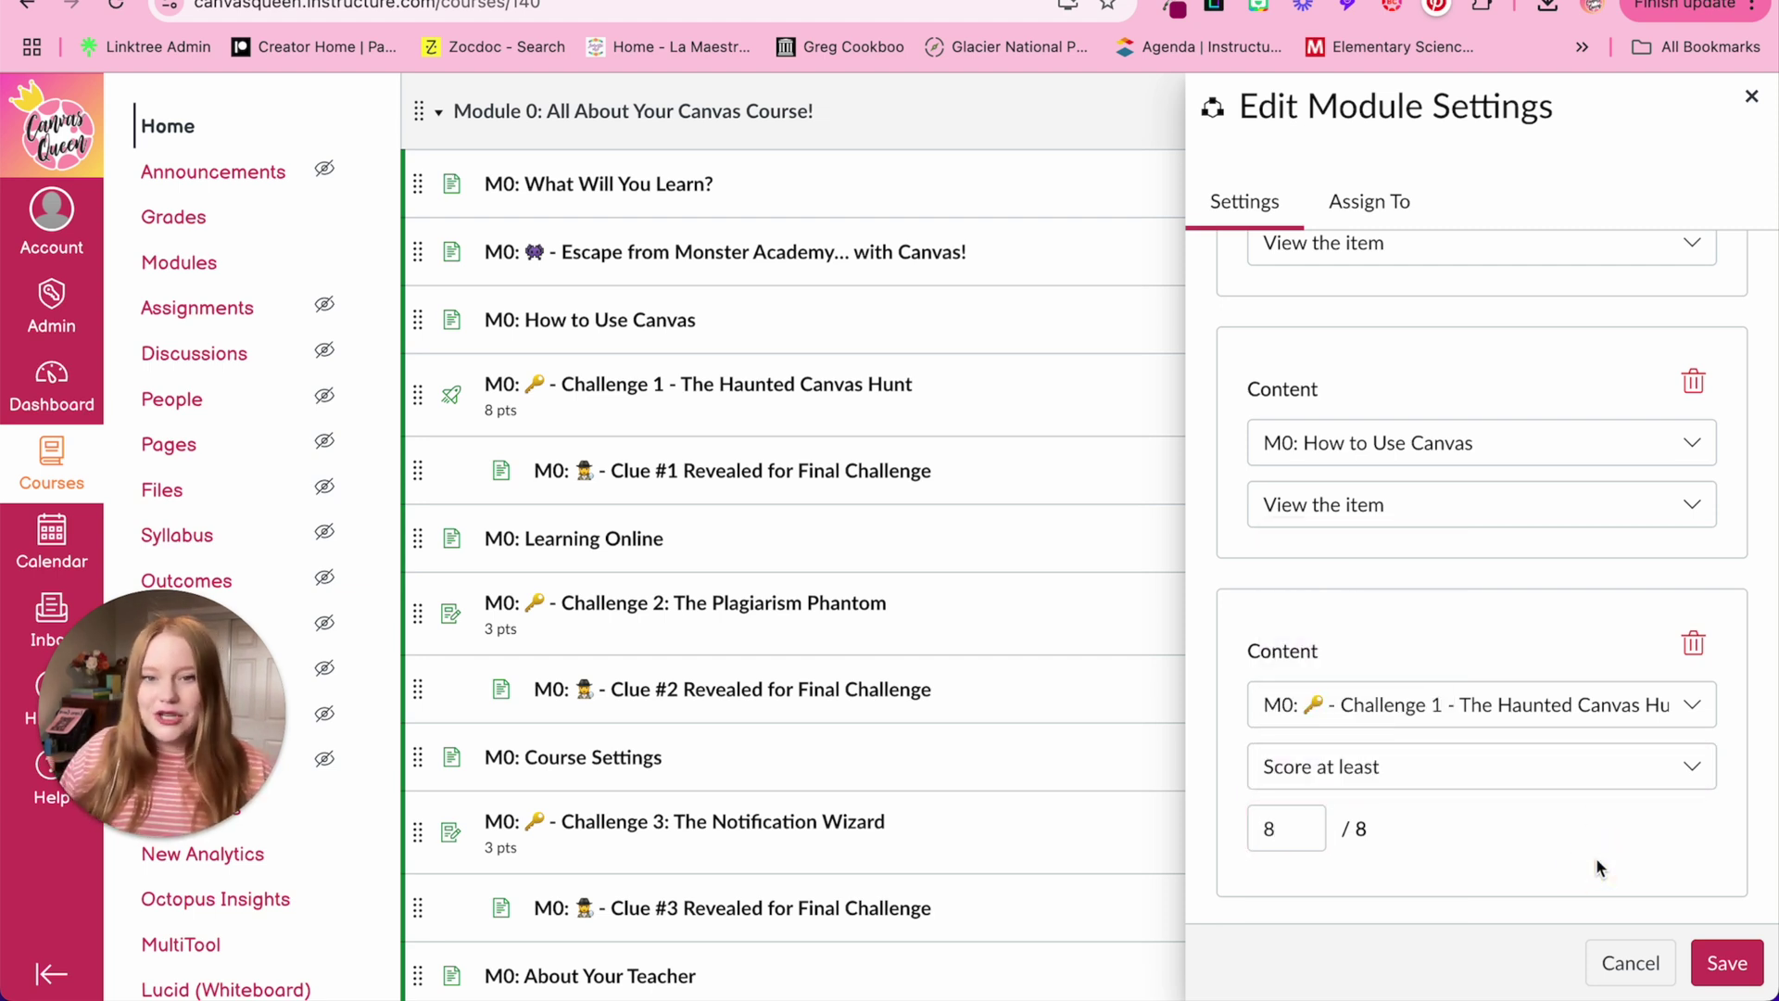
{"action": "scroll", "coordinate": [1596, 866], "scroll_direction": "down", "scroll_amount": 1}
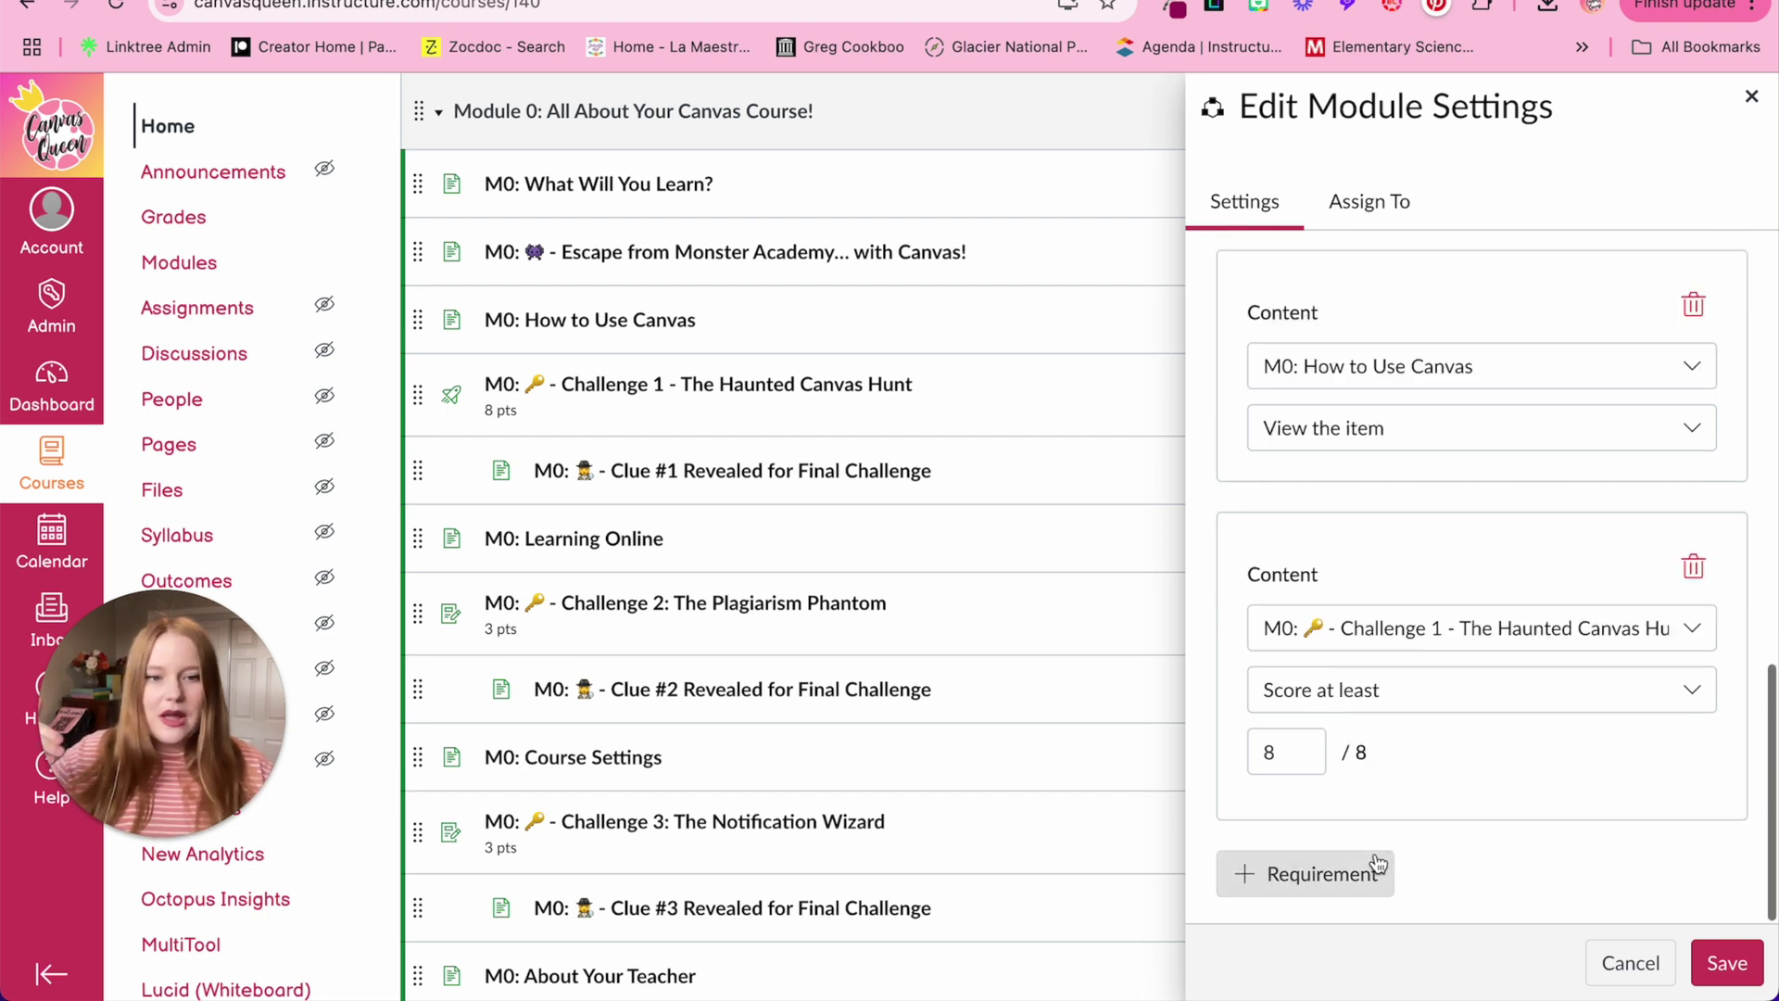
- Add requirements for Clue #1 and Learning Online, and set Challenge 2 to Submit
{"action": "left_click", "coordinate": [1371, 867]}
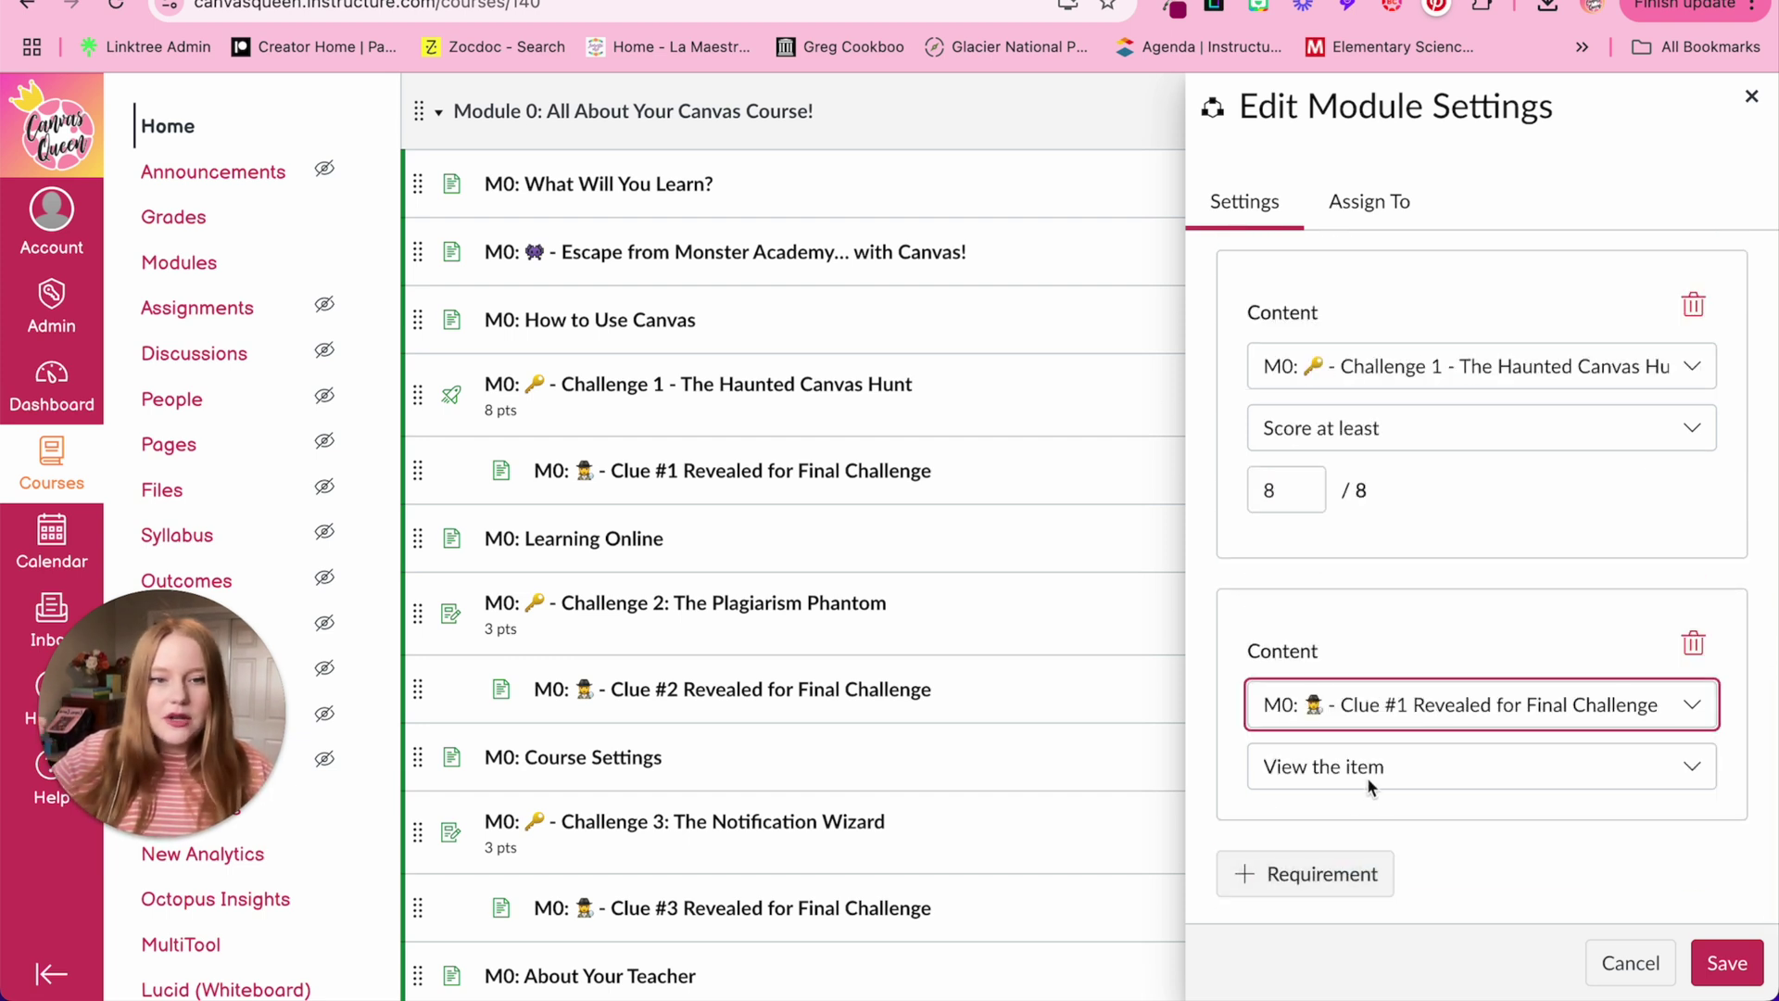
{"action": "left_click", "coordinate": [1352, 892]}
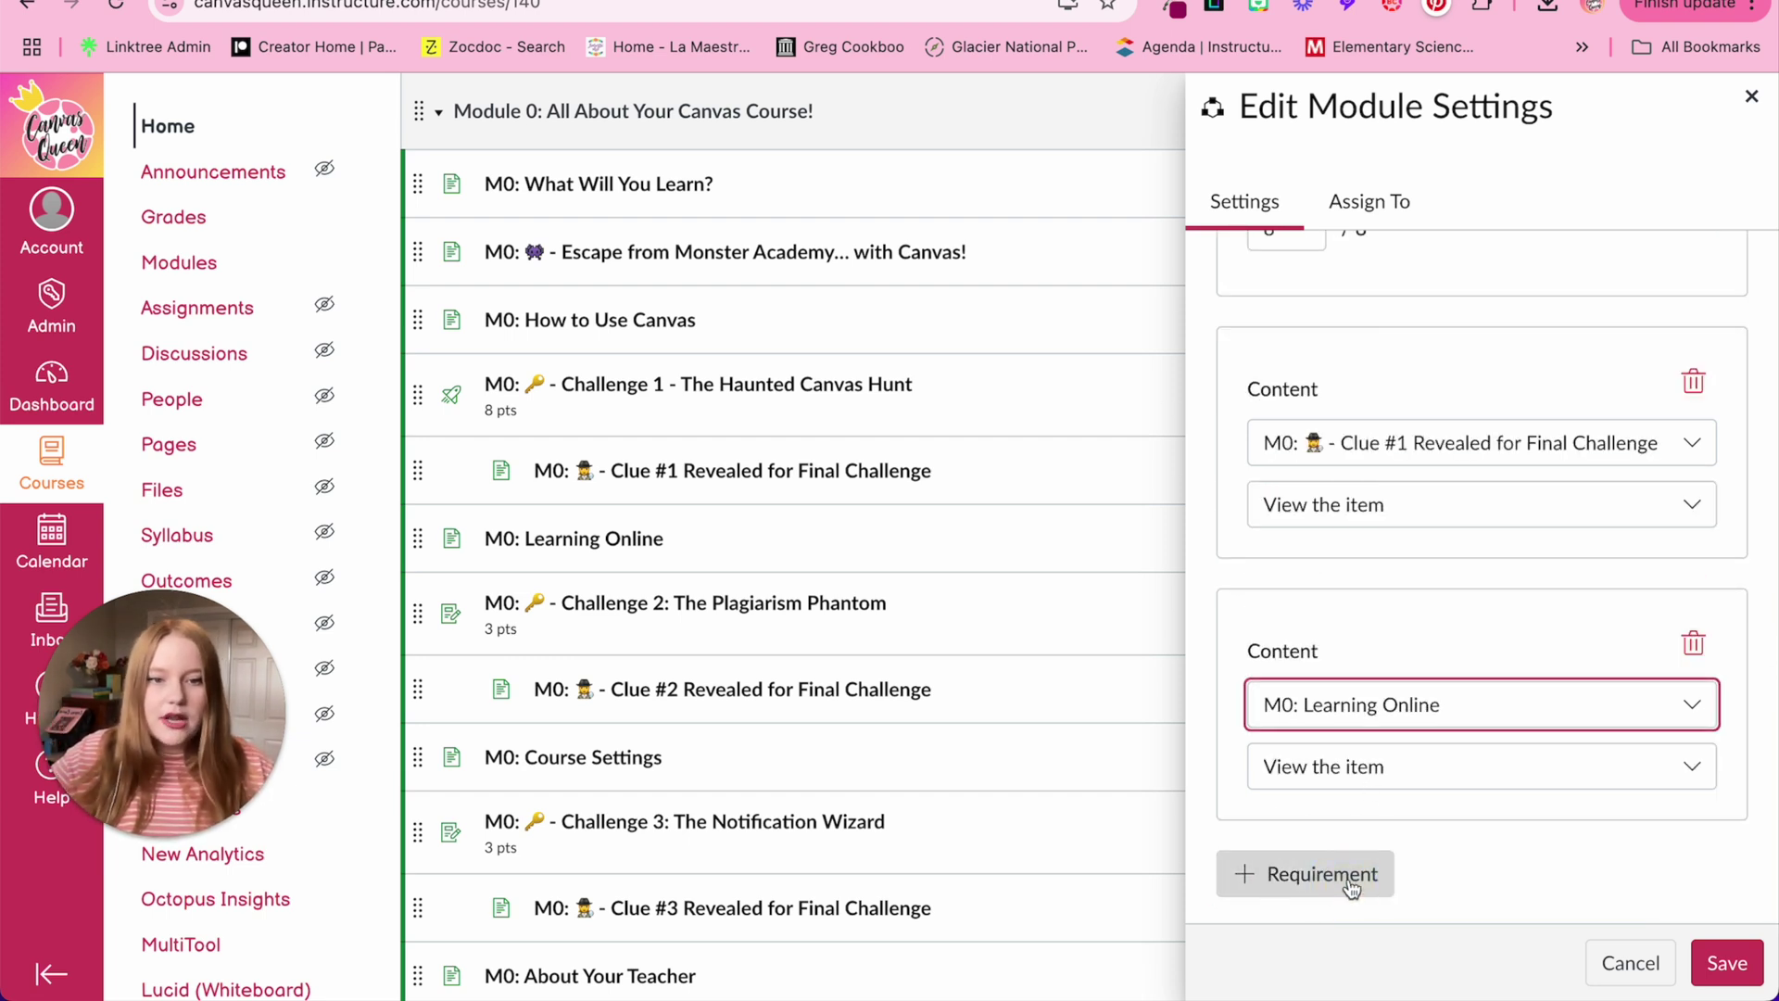
{"action": "left_click", "coordinate": [1352, 891]}
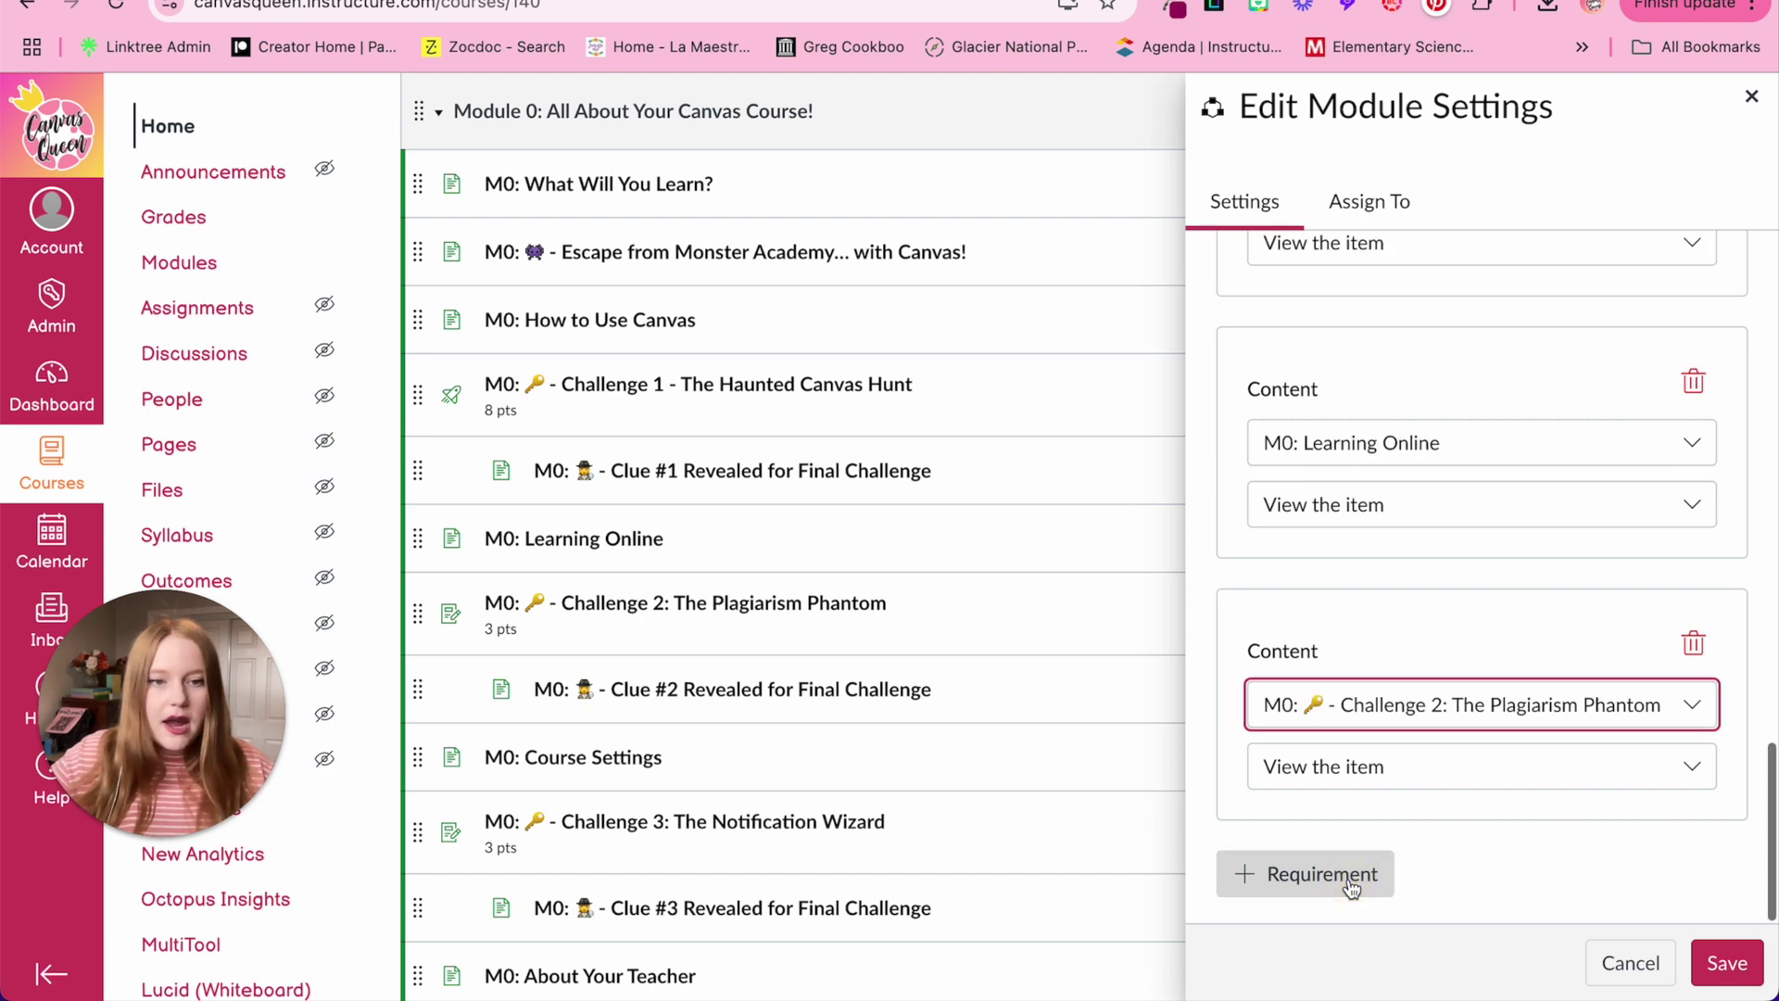
{"action": "left_click", "coordinate": [1373, 770]}
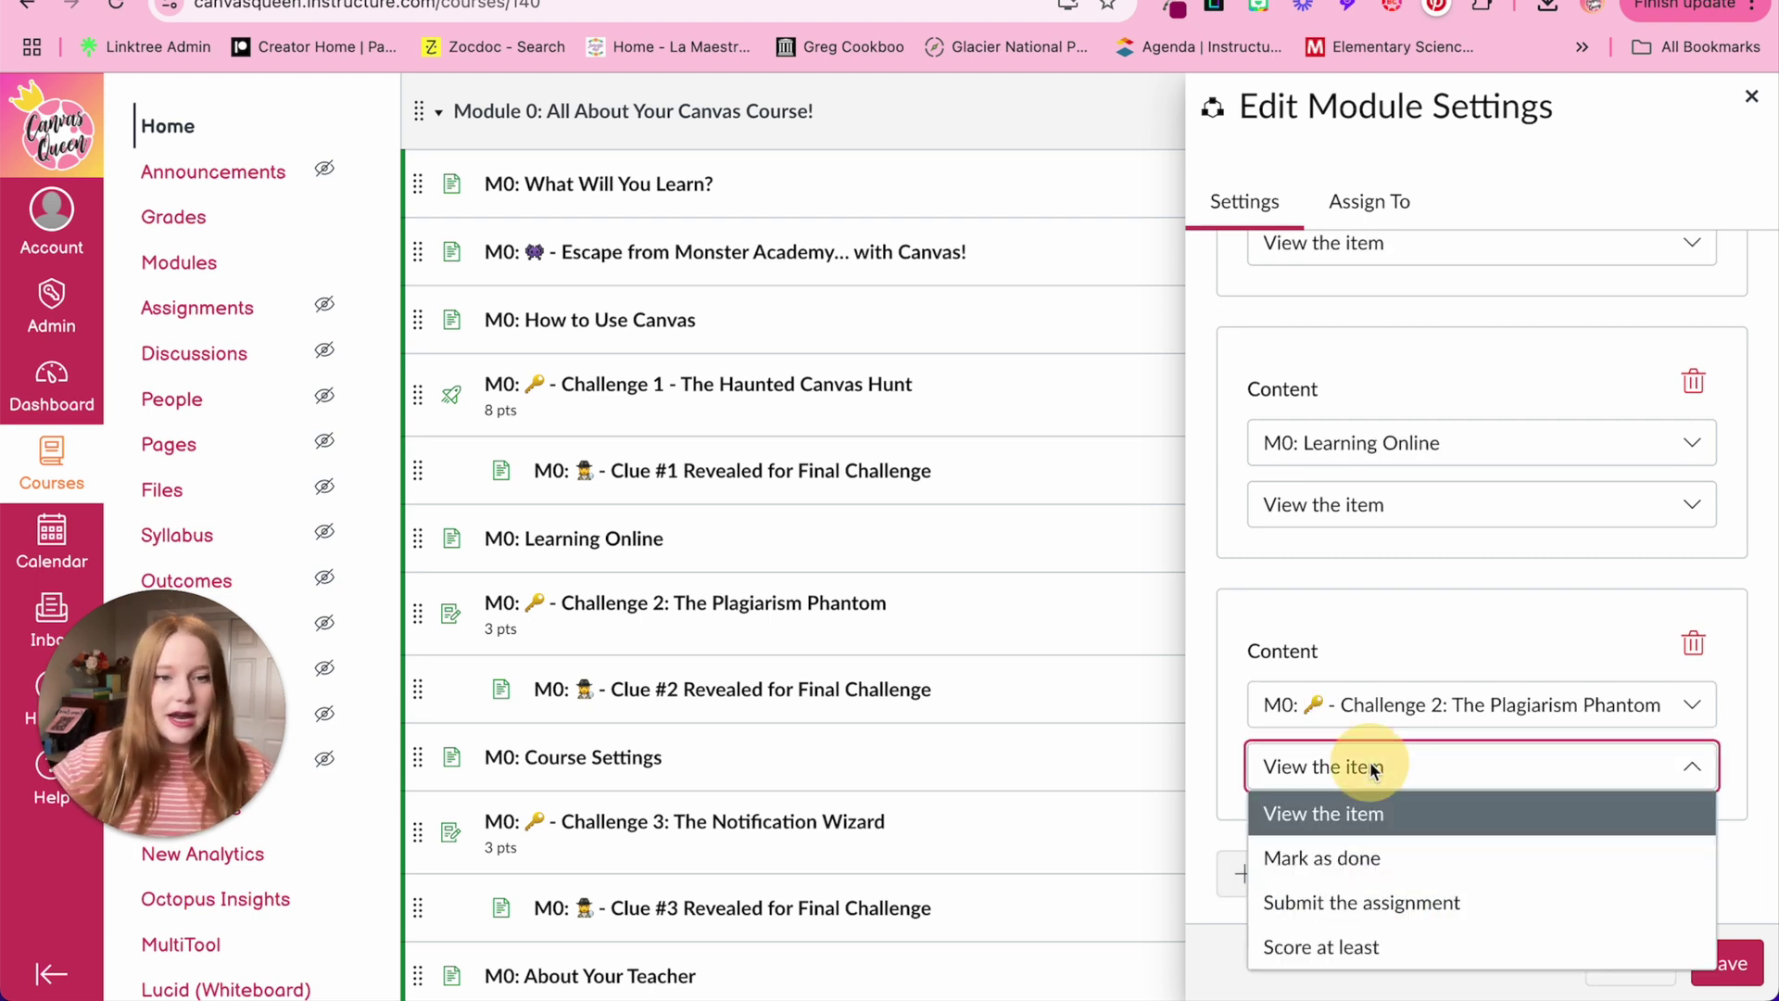
{"action": "left_click", "coordinate": [1375, 912]}
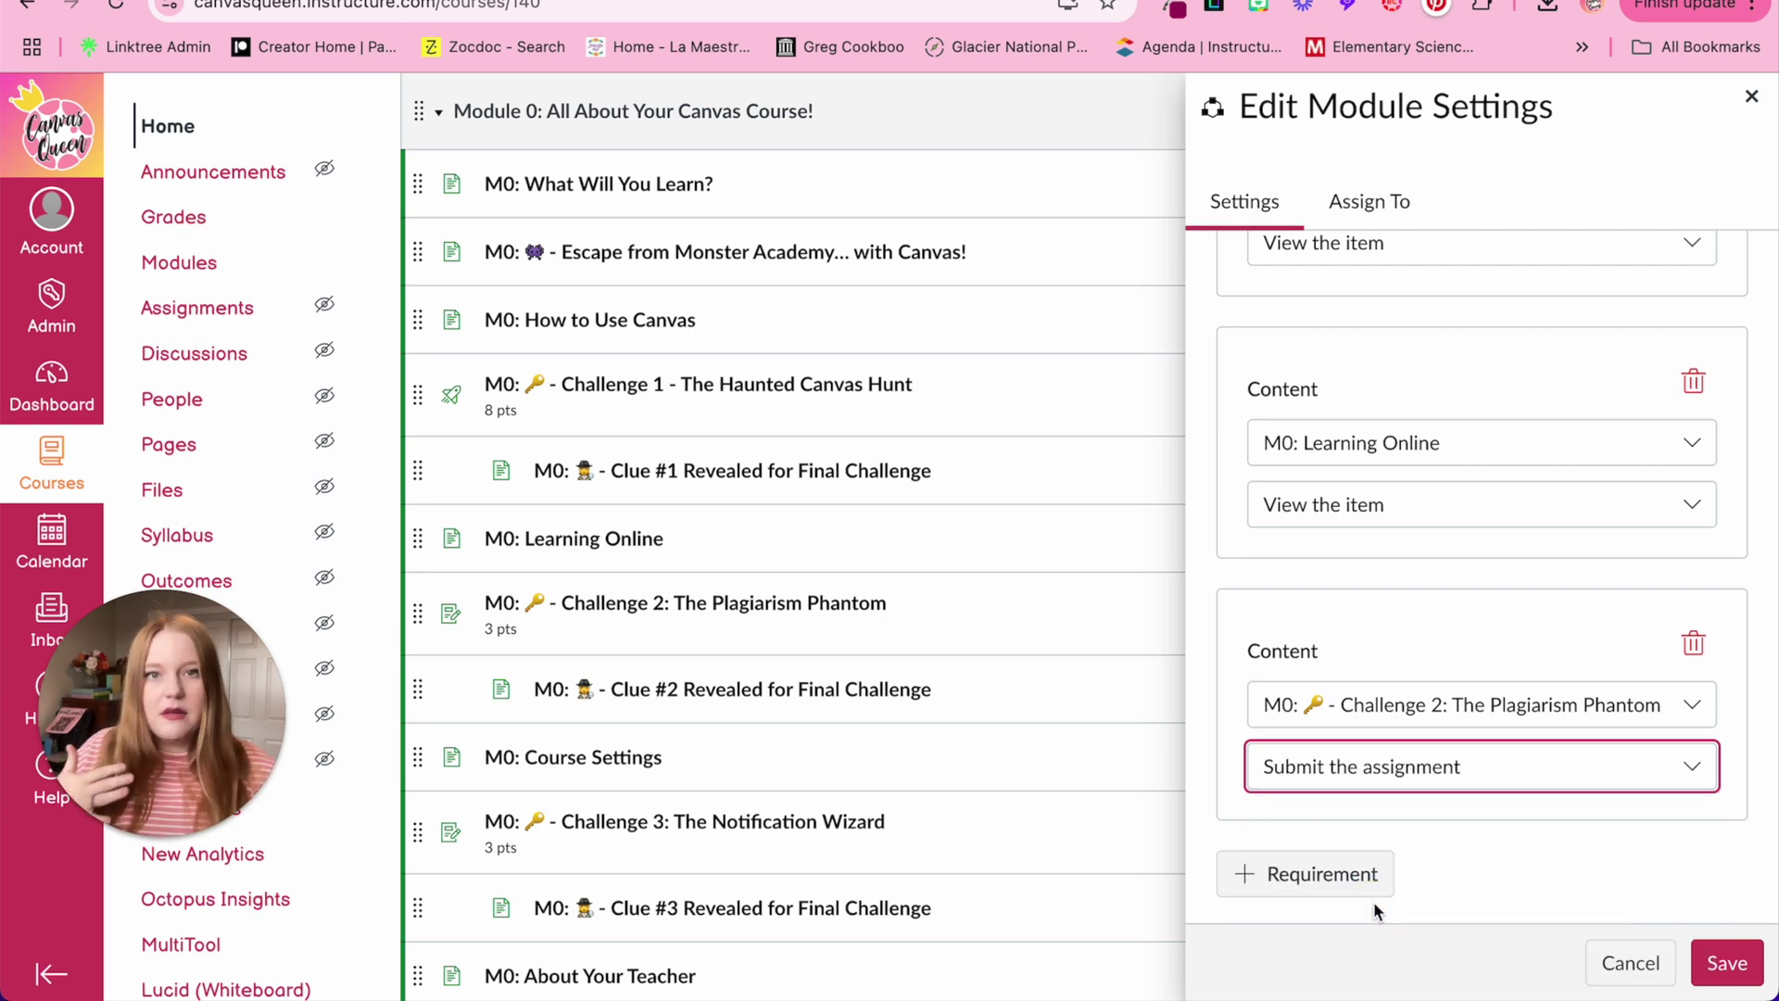
- Add Clue #4 and Final Challenge (score at least 1) requirements, then save the module
{"action": "left_click", "coordinate": [1346, 882]}
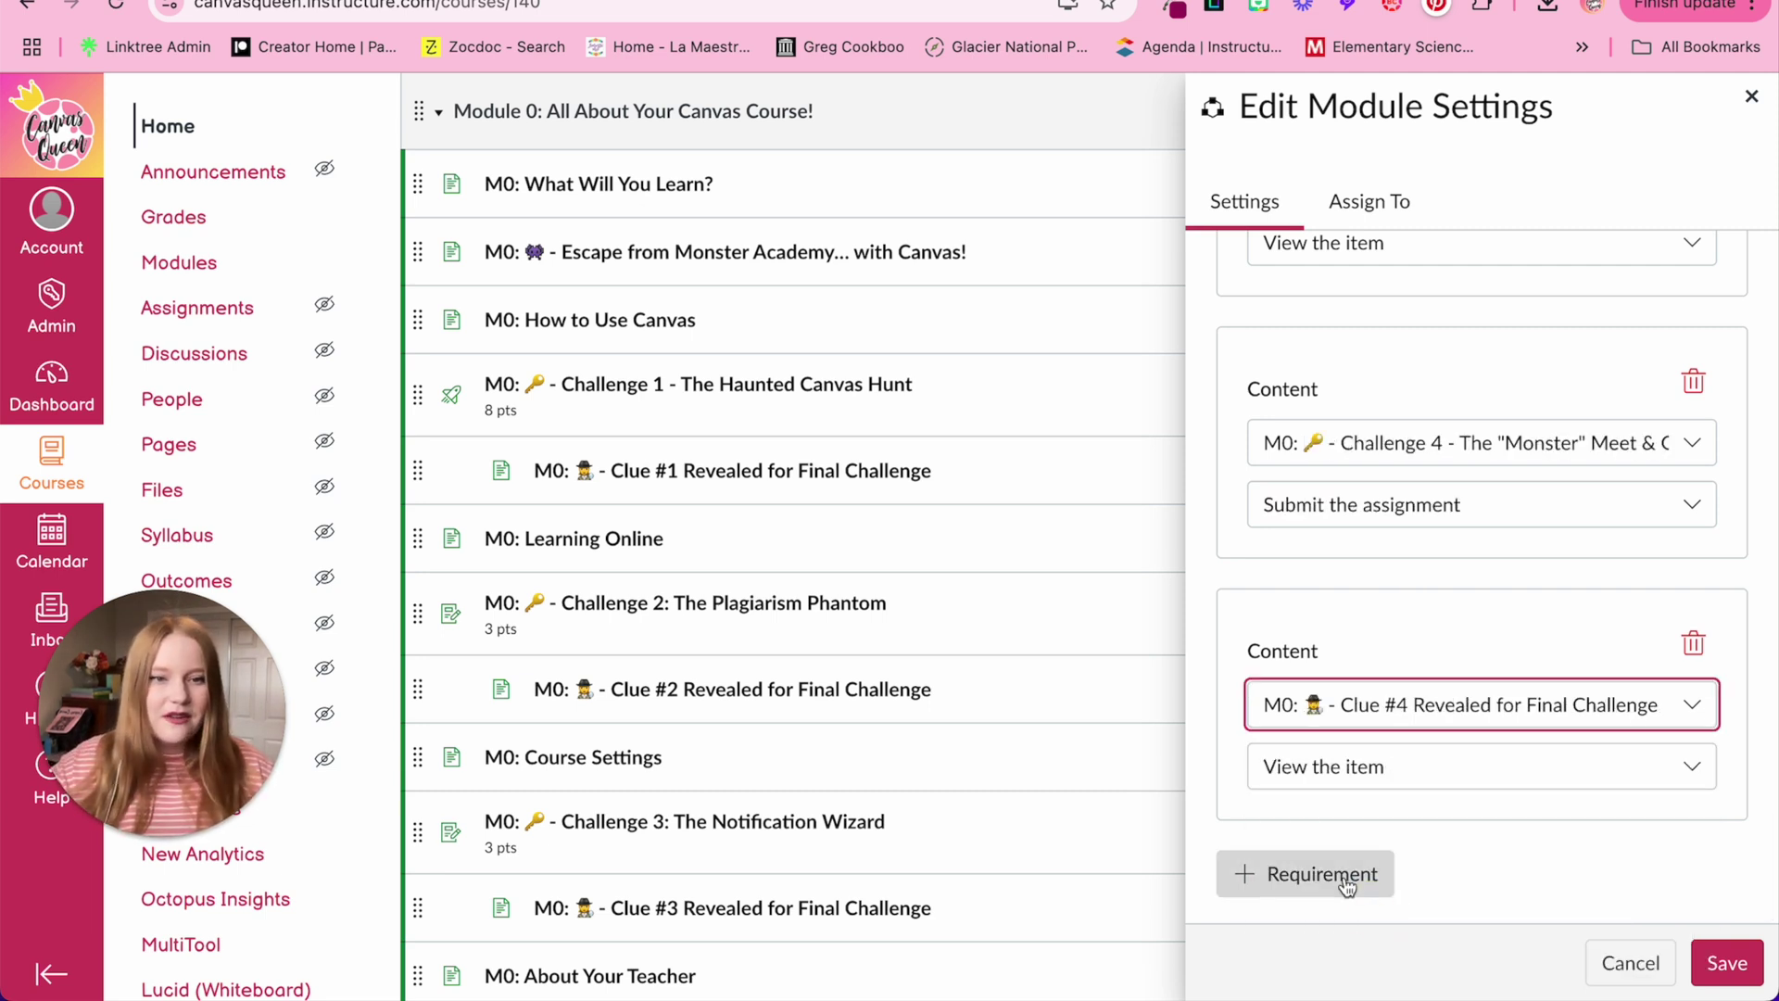
{"action": "left_click", "coordinate": [1346, 885]}
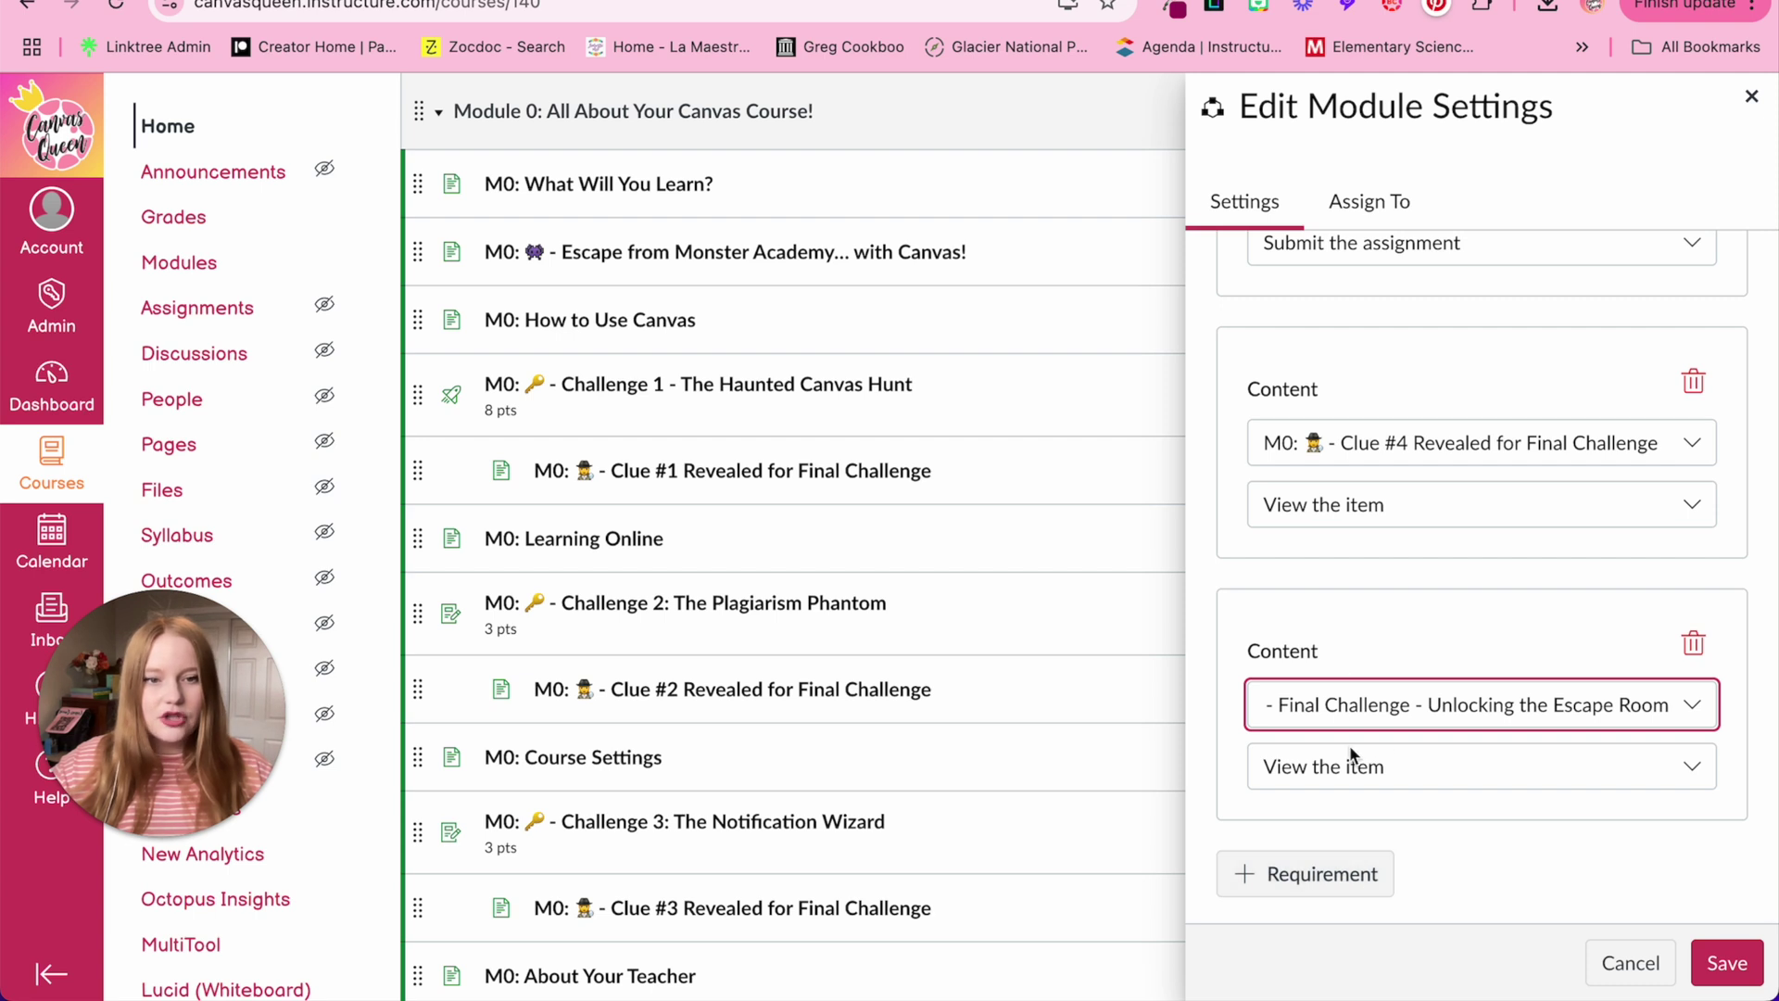
{"action": "left_click", "coordinate": [1350, 756]}
{"action": "left_click", "coordinate": [1364, 891]}
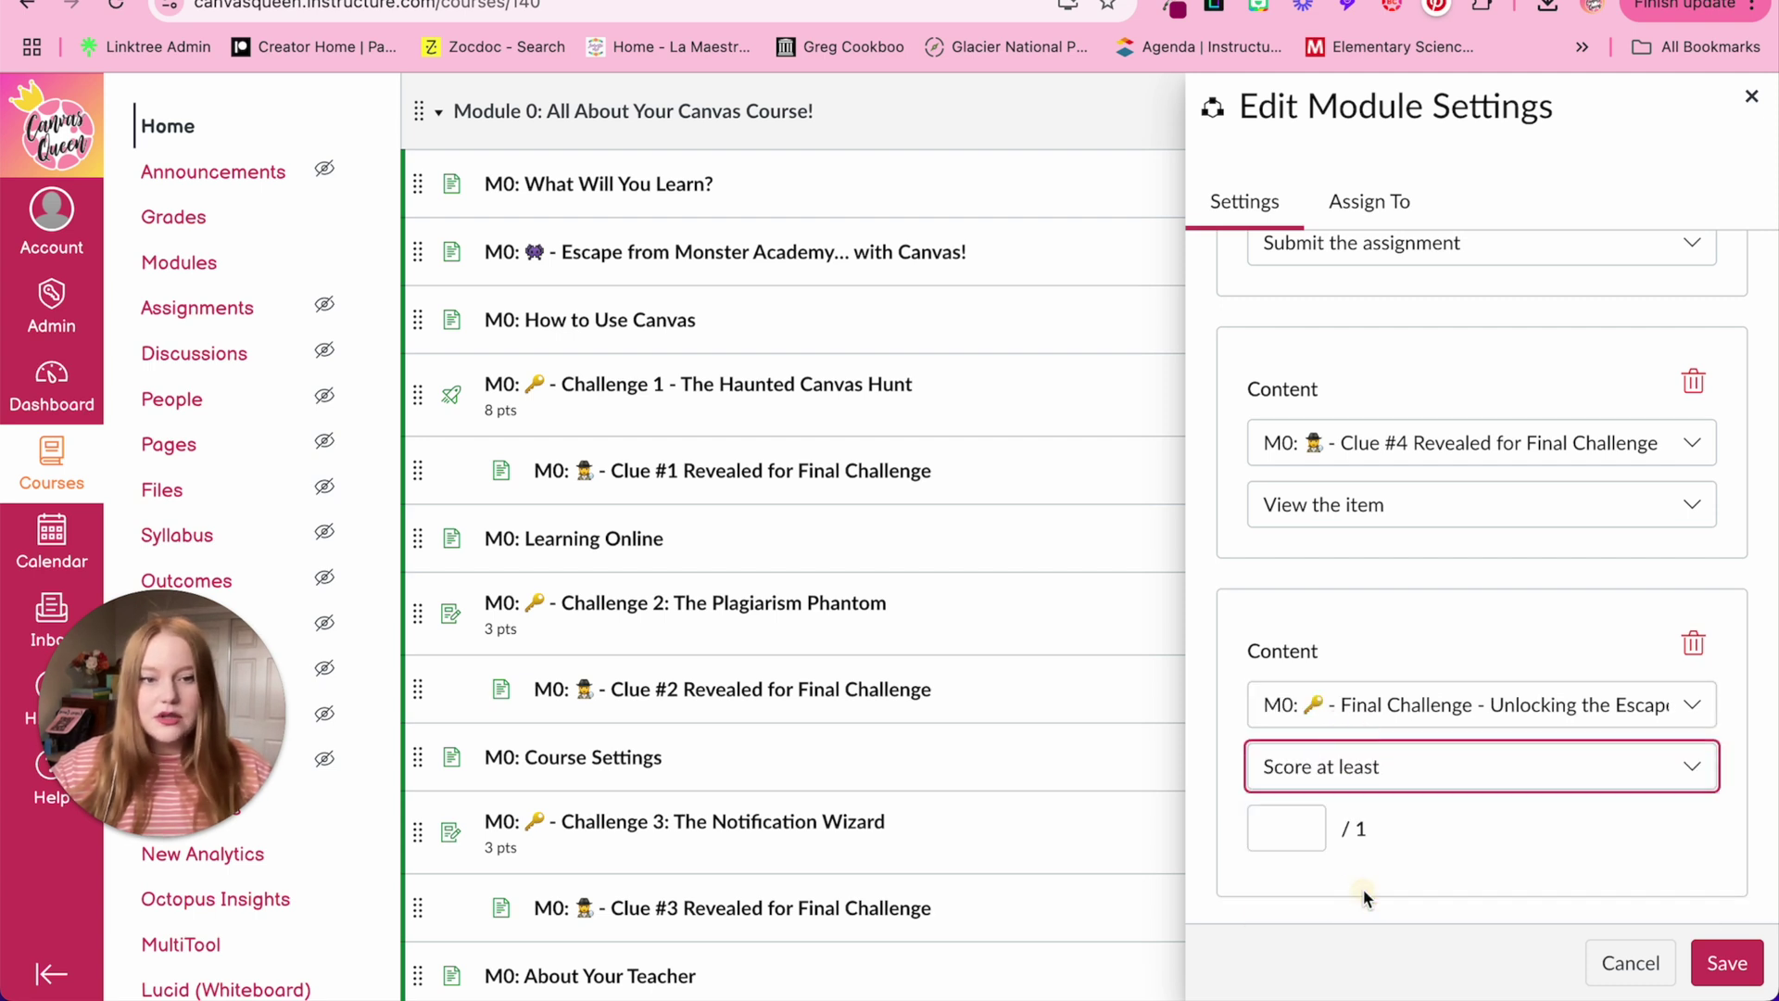
{"action": "left_click", "coordinate": [1295, 817]}
{"action": "type", "text": "1"}
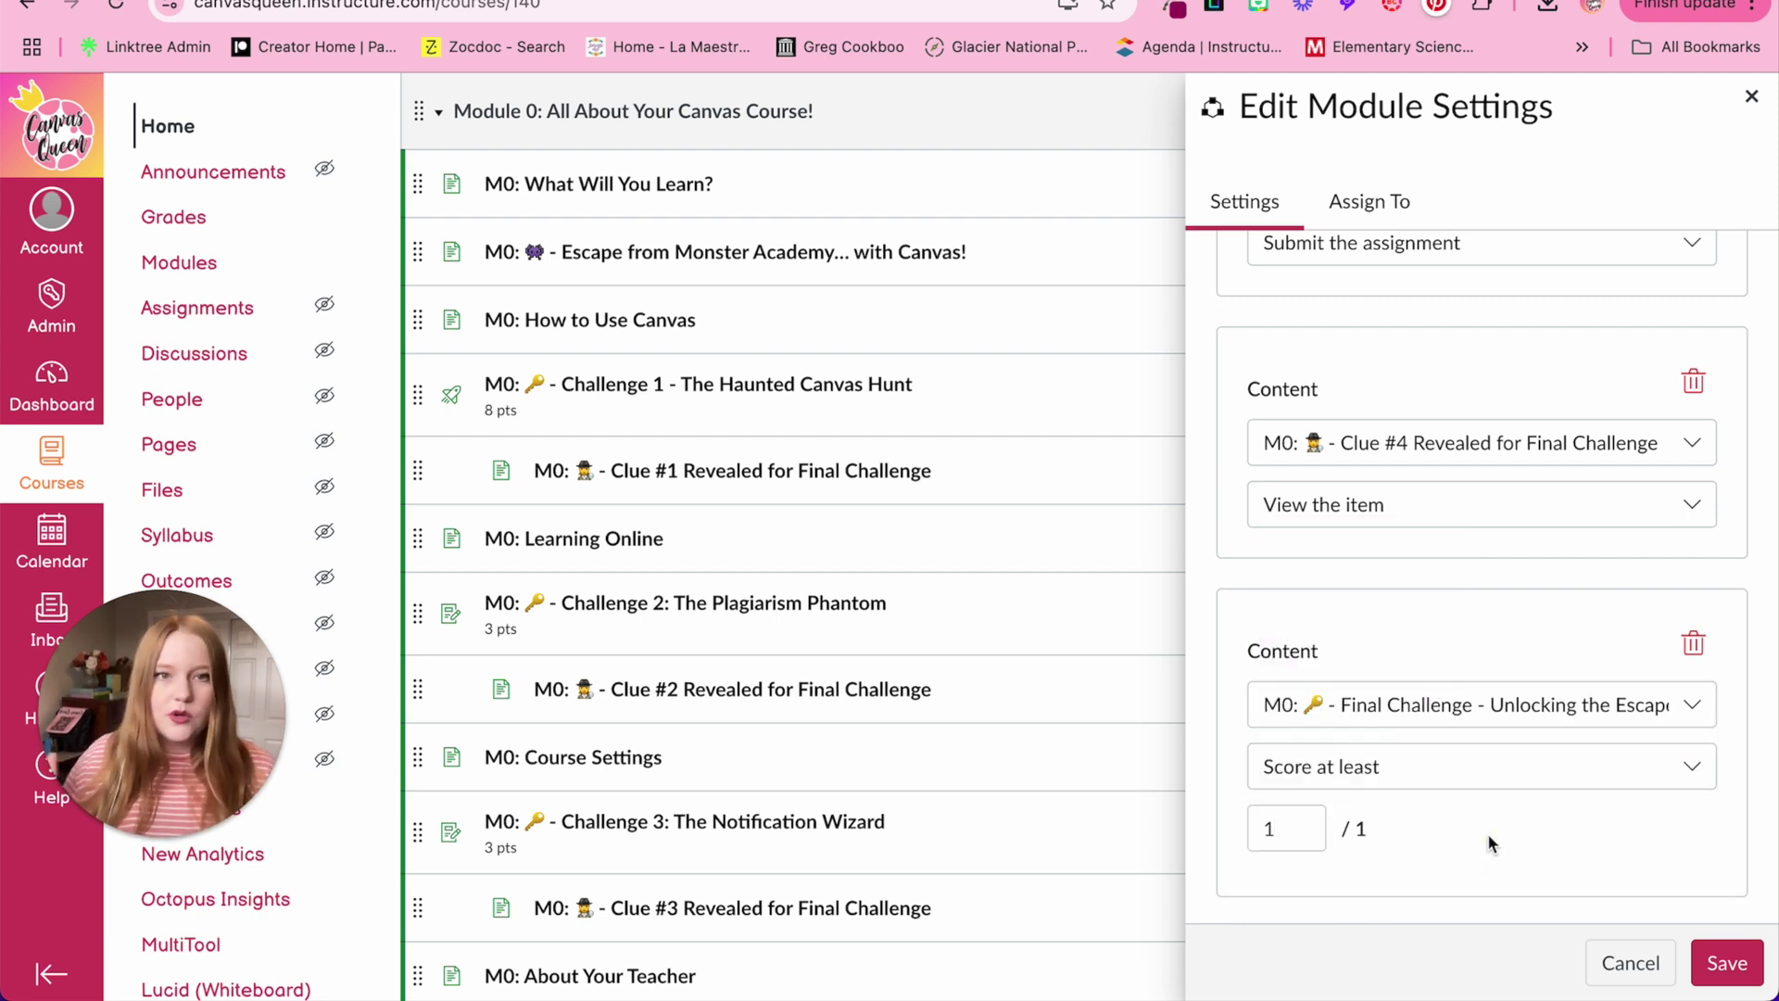
{"action": "scroll", "coordinate": [1487, 832], "scroll_direction": "down", "scroll_amount": 2}
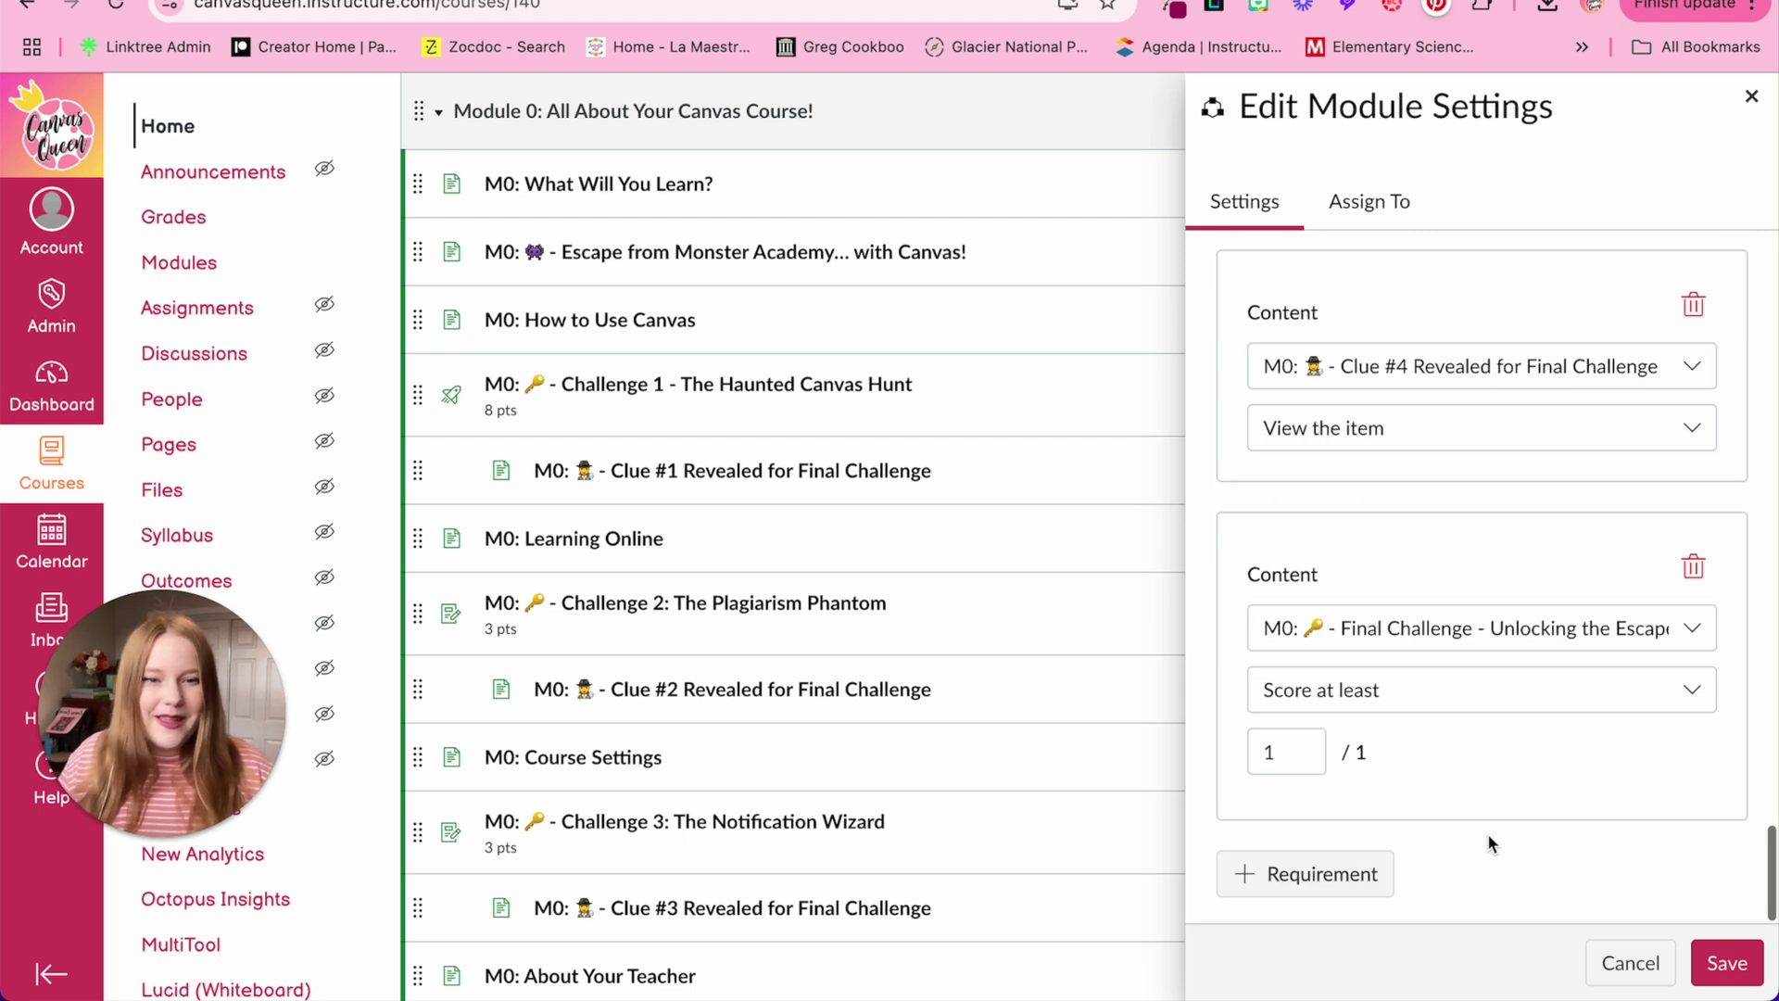
{"action": "left_click", "coordinate": [1727, 960]}
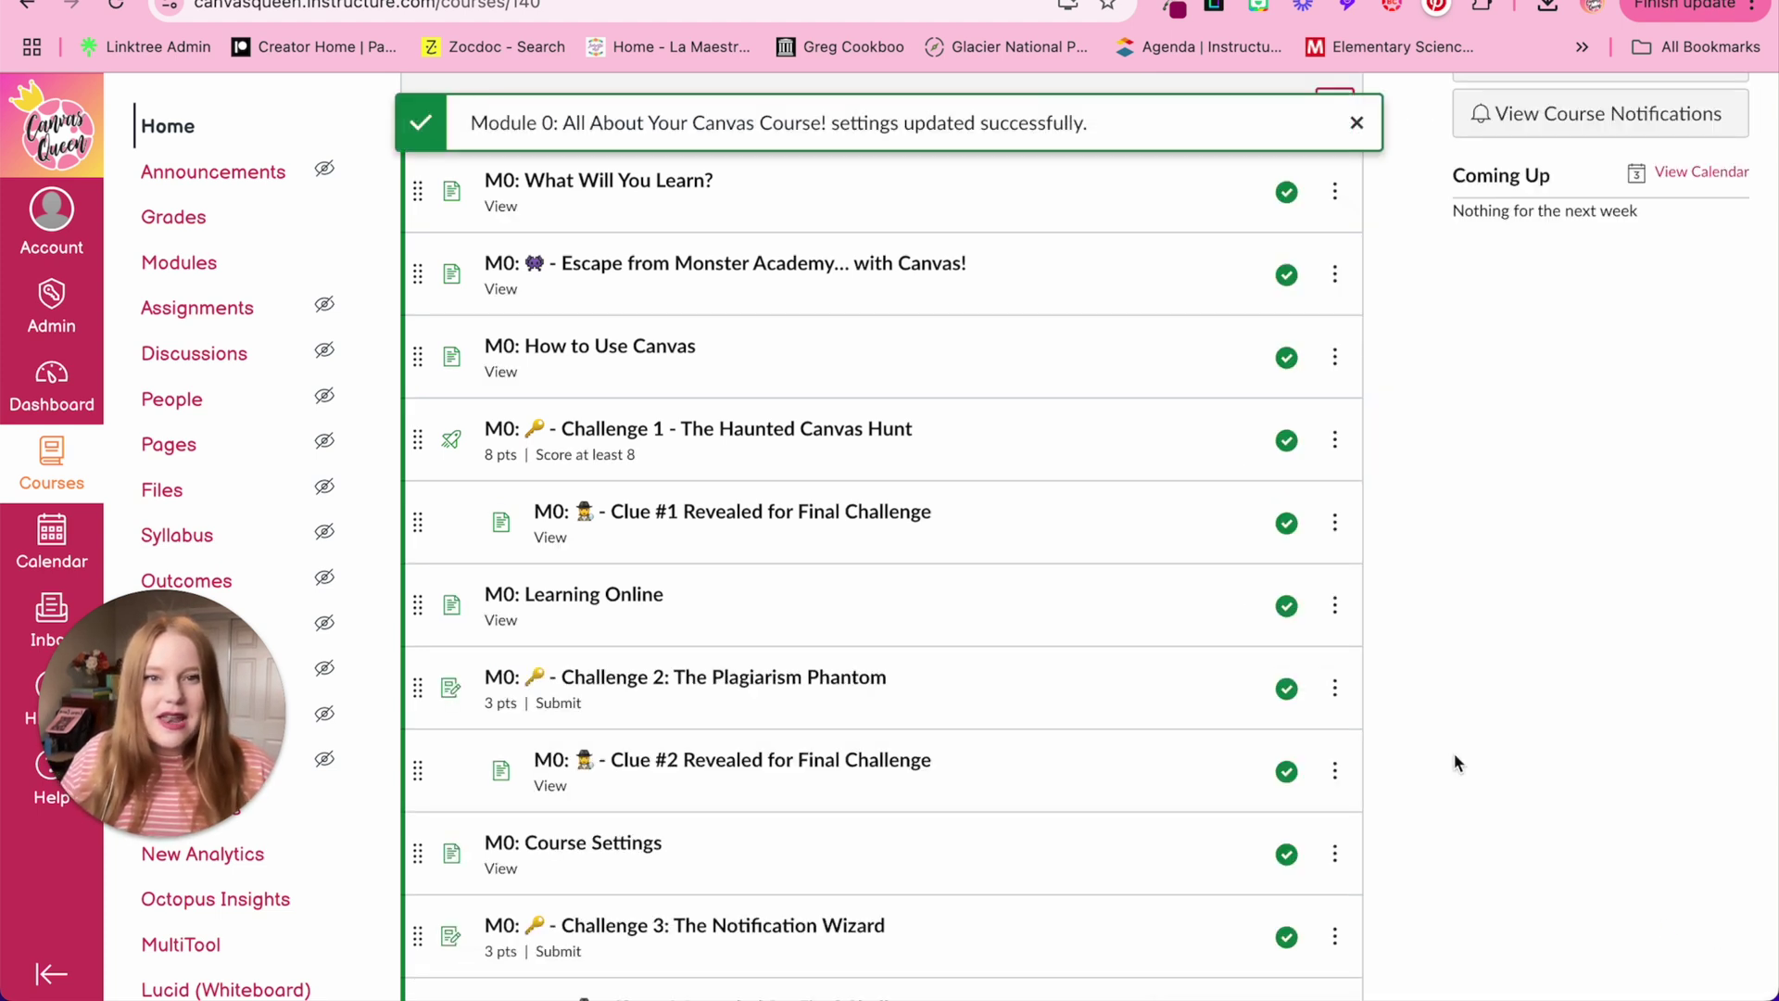
- Switch the course to Student View and scroll to Module 0
{"action": "scroll", "coordinate": [1453, 752], "scroll_direction": "up", "scroll_amount": 6}
{"action": "left_click", "coordinate": [1568, 113]}
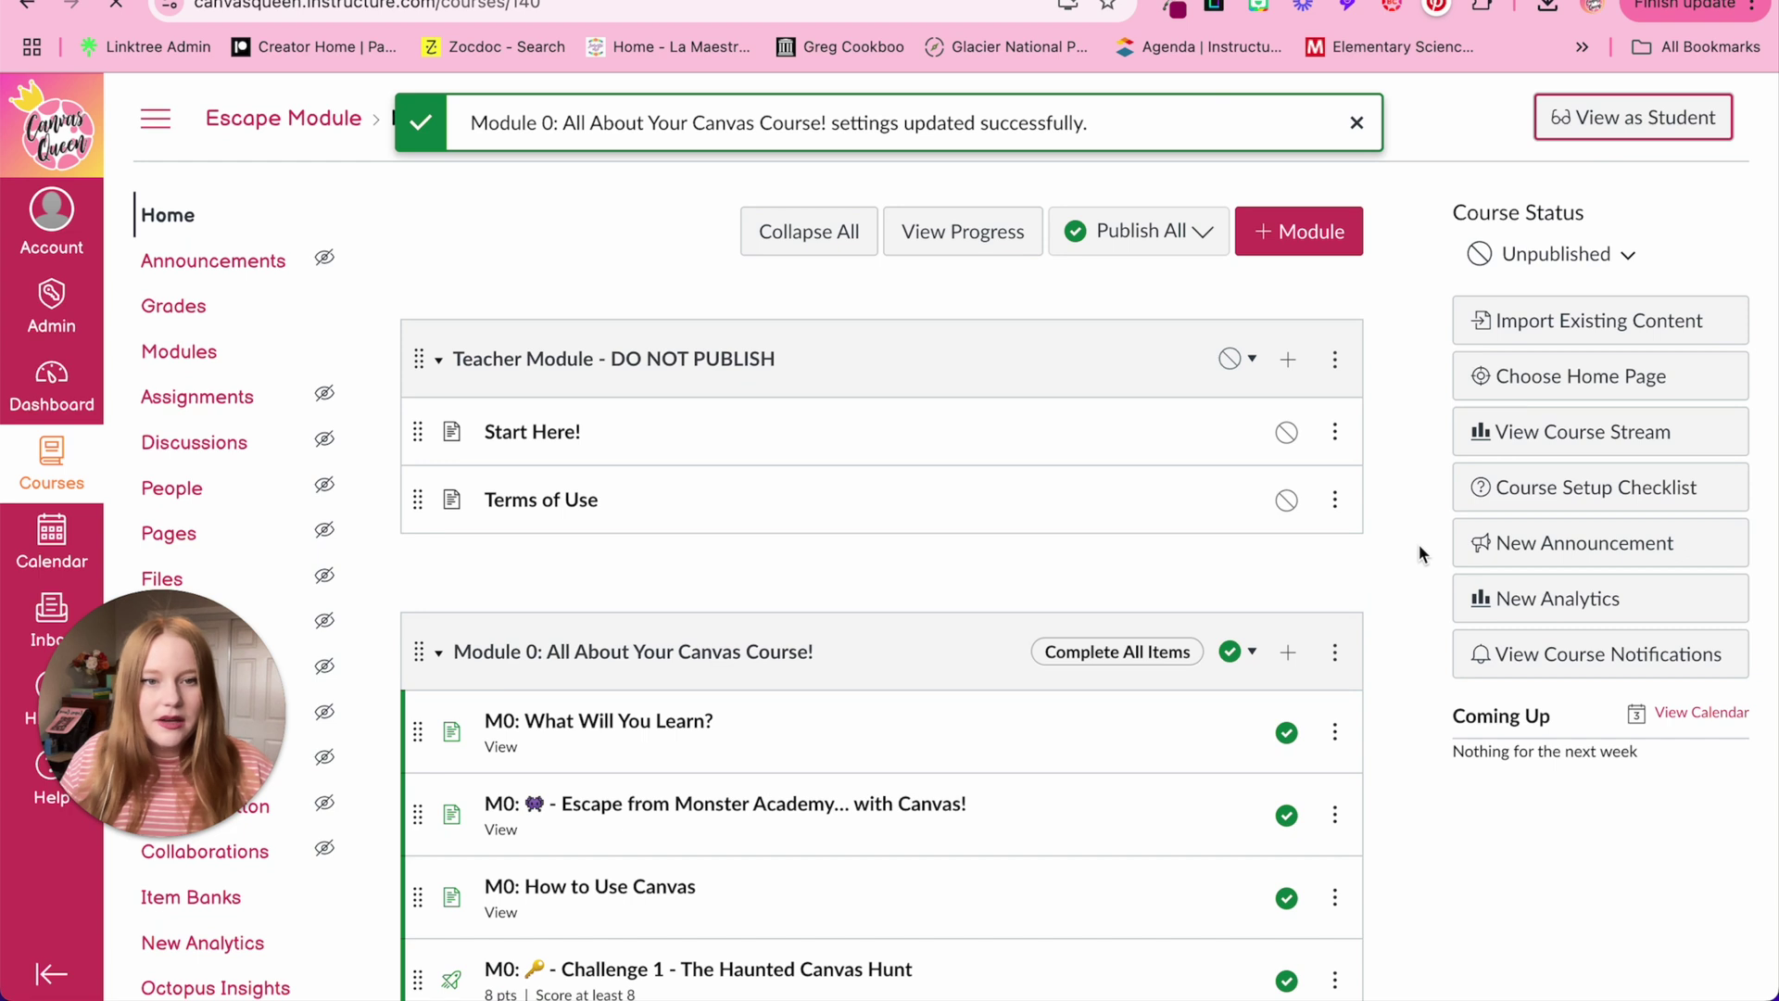
{"action": "scroll", "coordinate": [1209, 383], "scroll_direction": "down", "scroll_amount": 1}
{"action": "scroll", "coordinate": [755, 346], "scroll_direction": "down", "scroll_amount": 1}
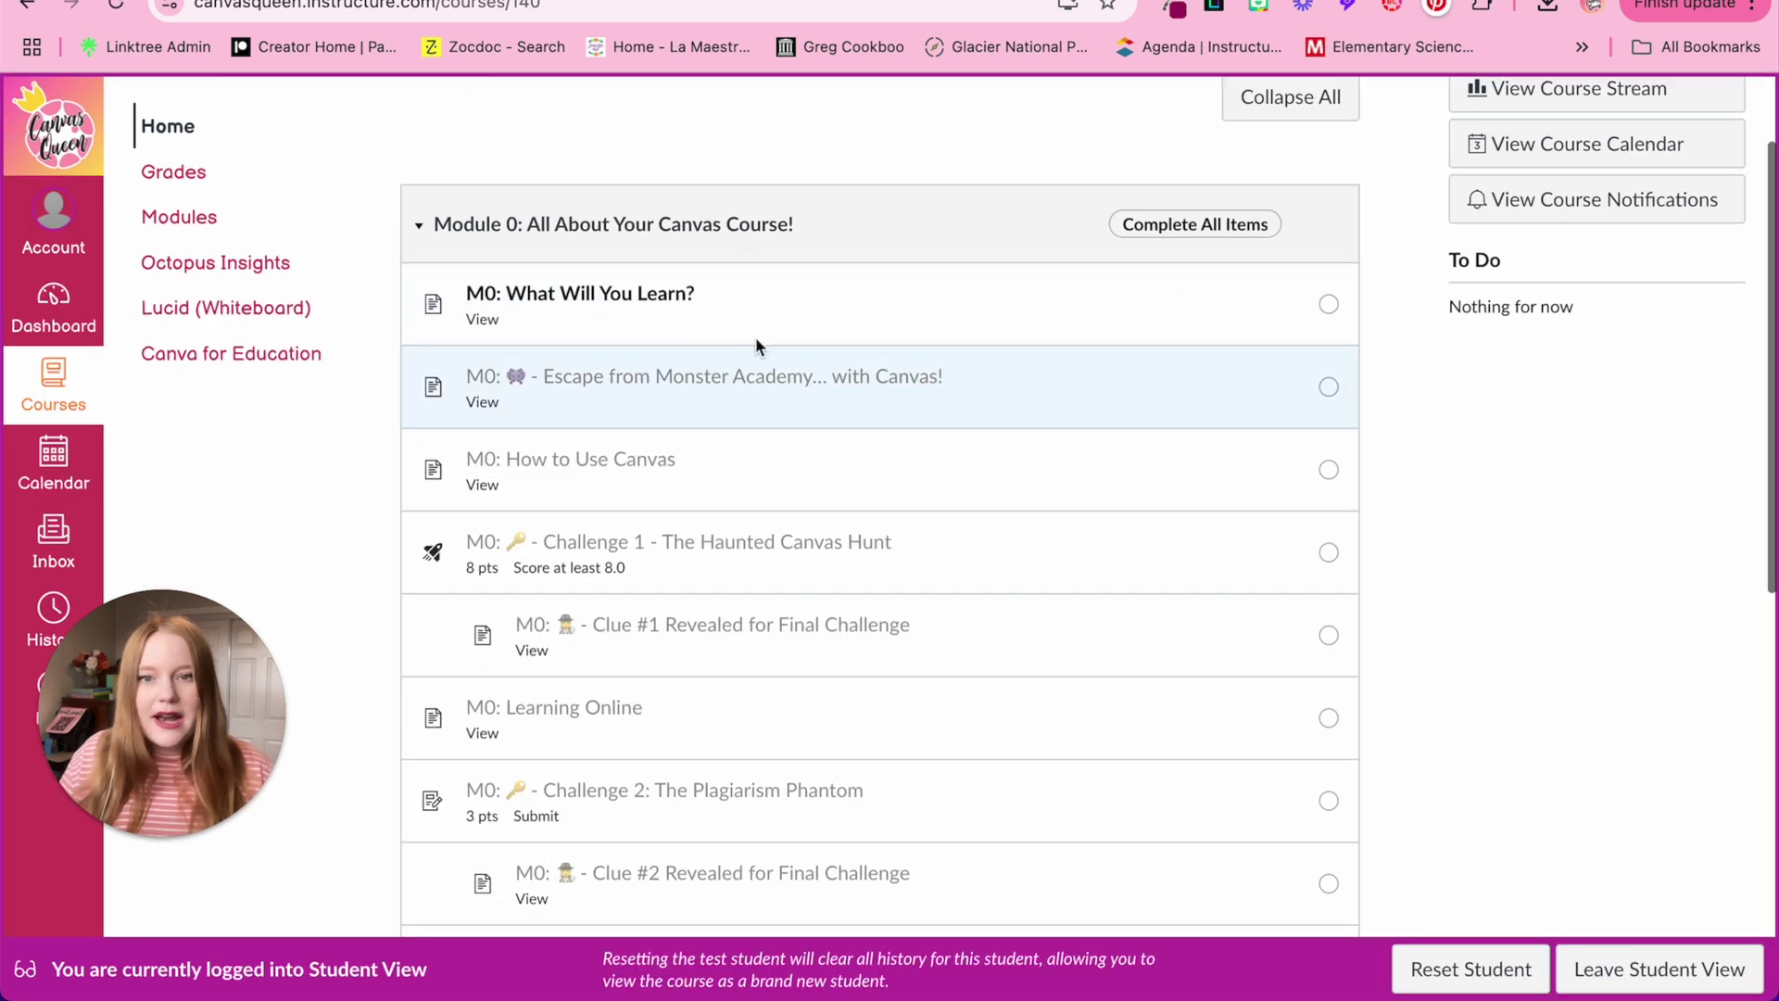
{"action": "scroll", "coordinate": [776, 769], "scroll_direction": "down", "scroll_amount": 1}
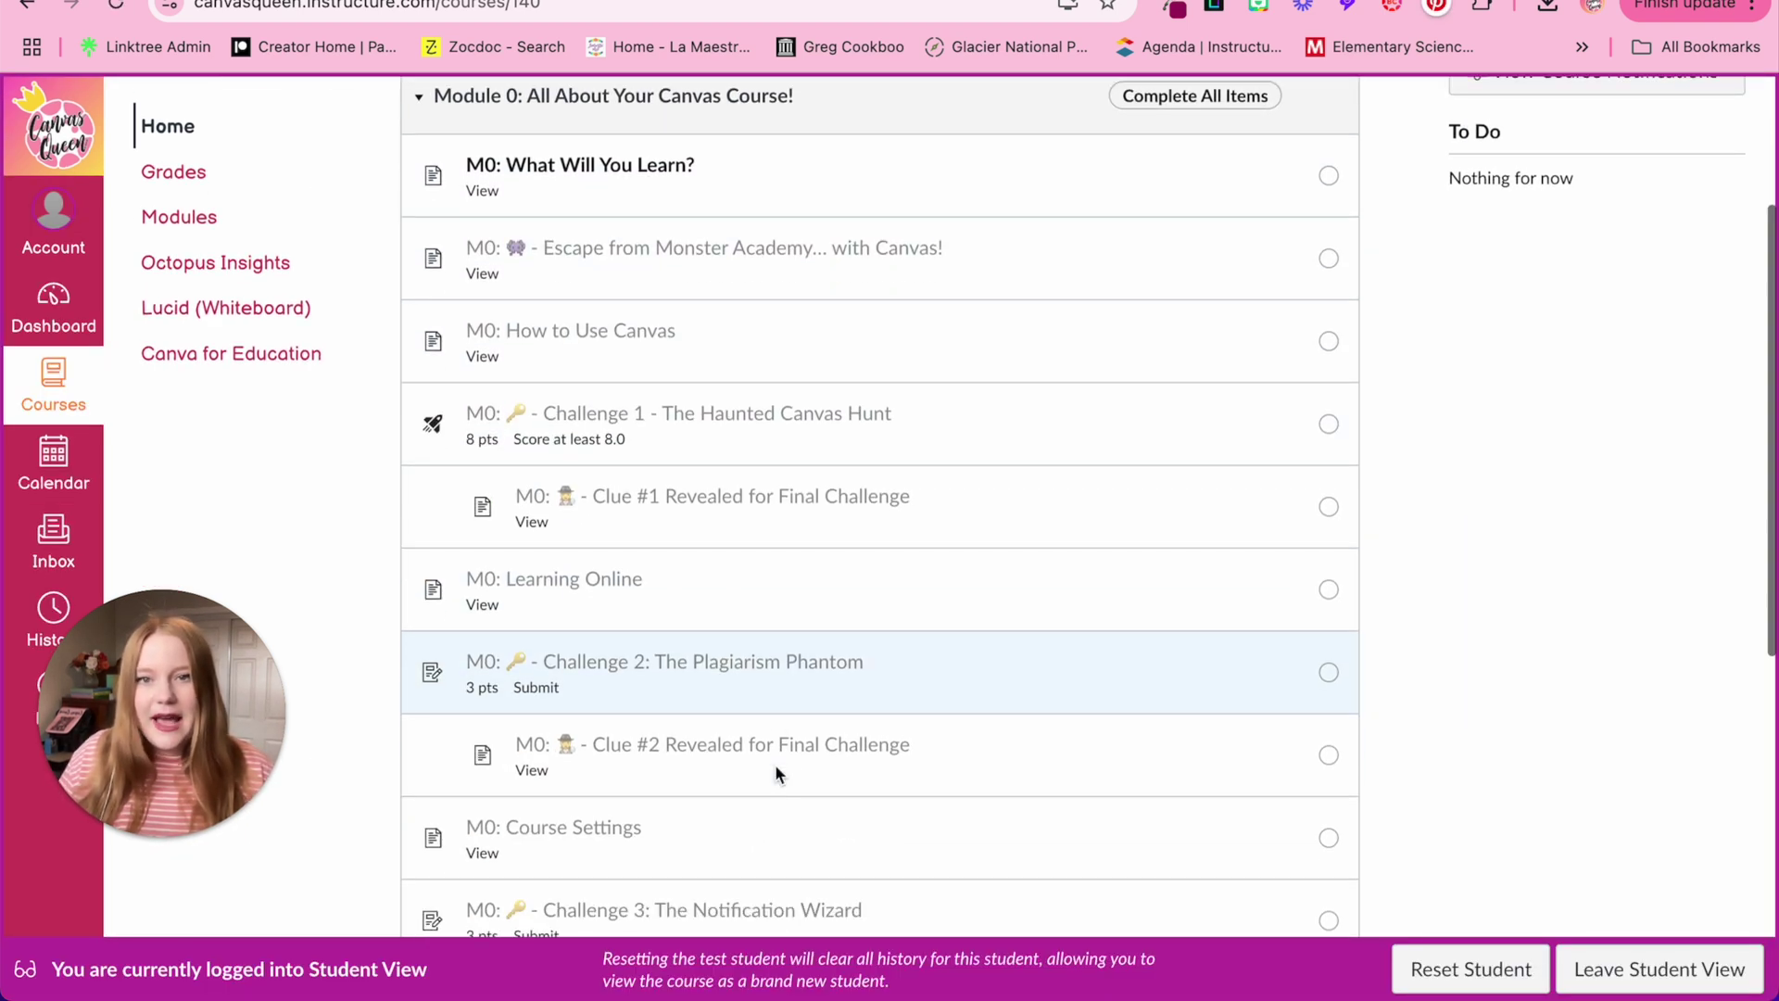
- View What Will You Learn?, then return home to see Escape from Monster Academy unlocked
{"action": "left_click", "coordinate": [576, 173]}
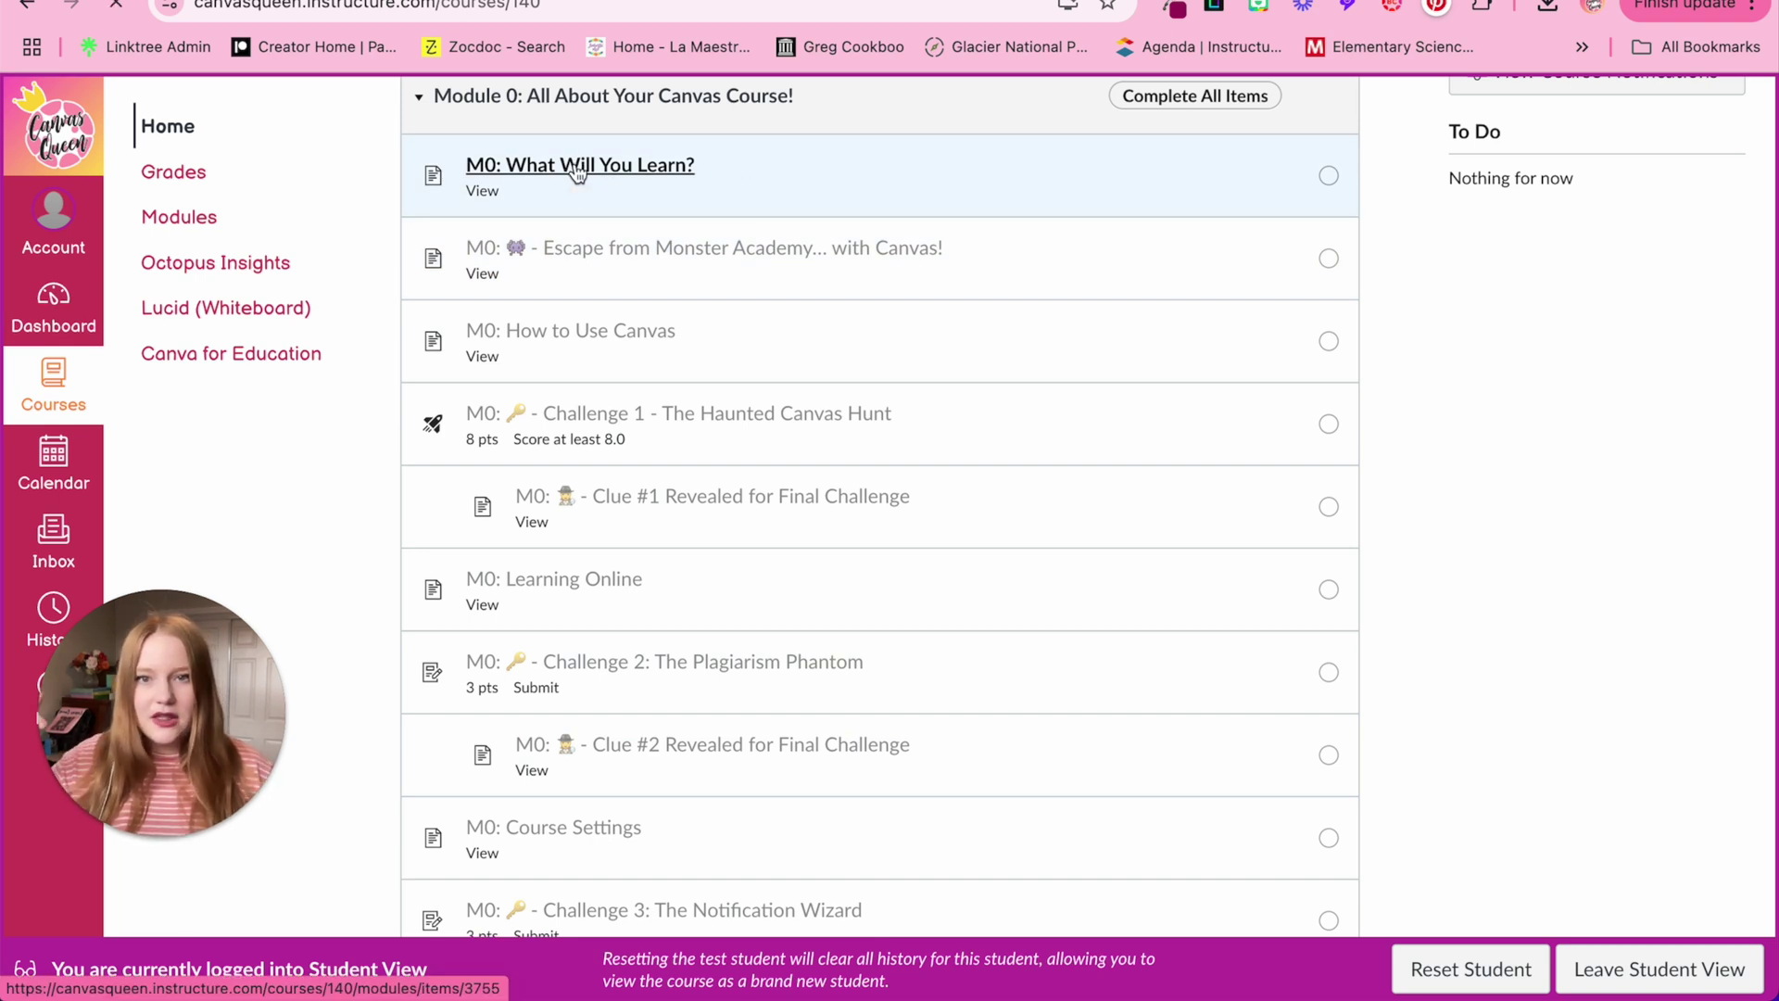
{"action": "scroll", "coordinate": [758, 599], "scroll_direction": "down", "scroll_amount": 1}
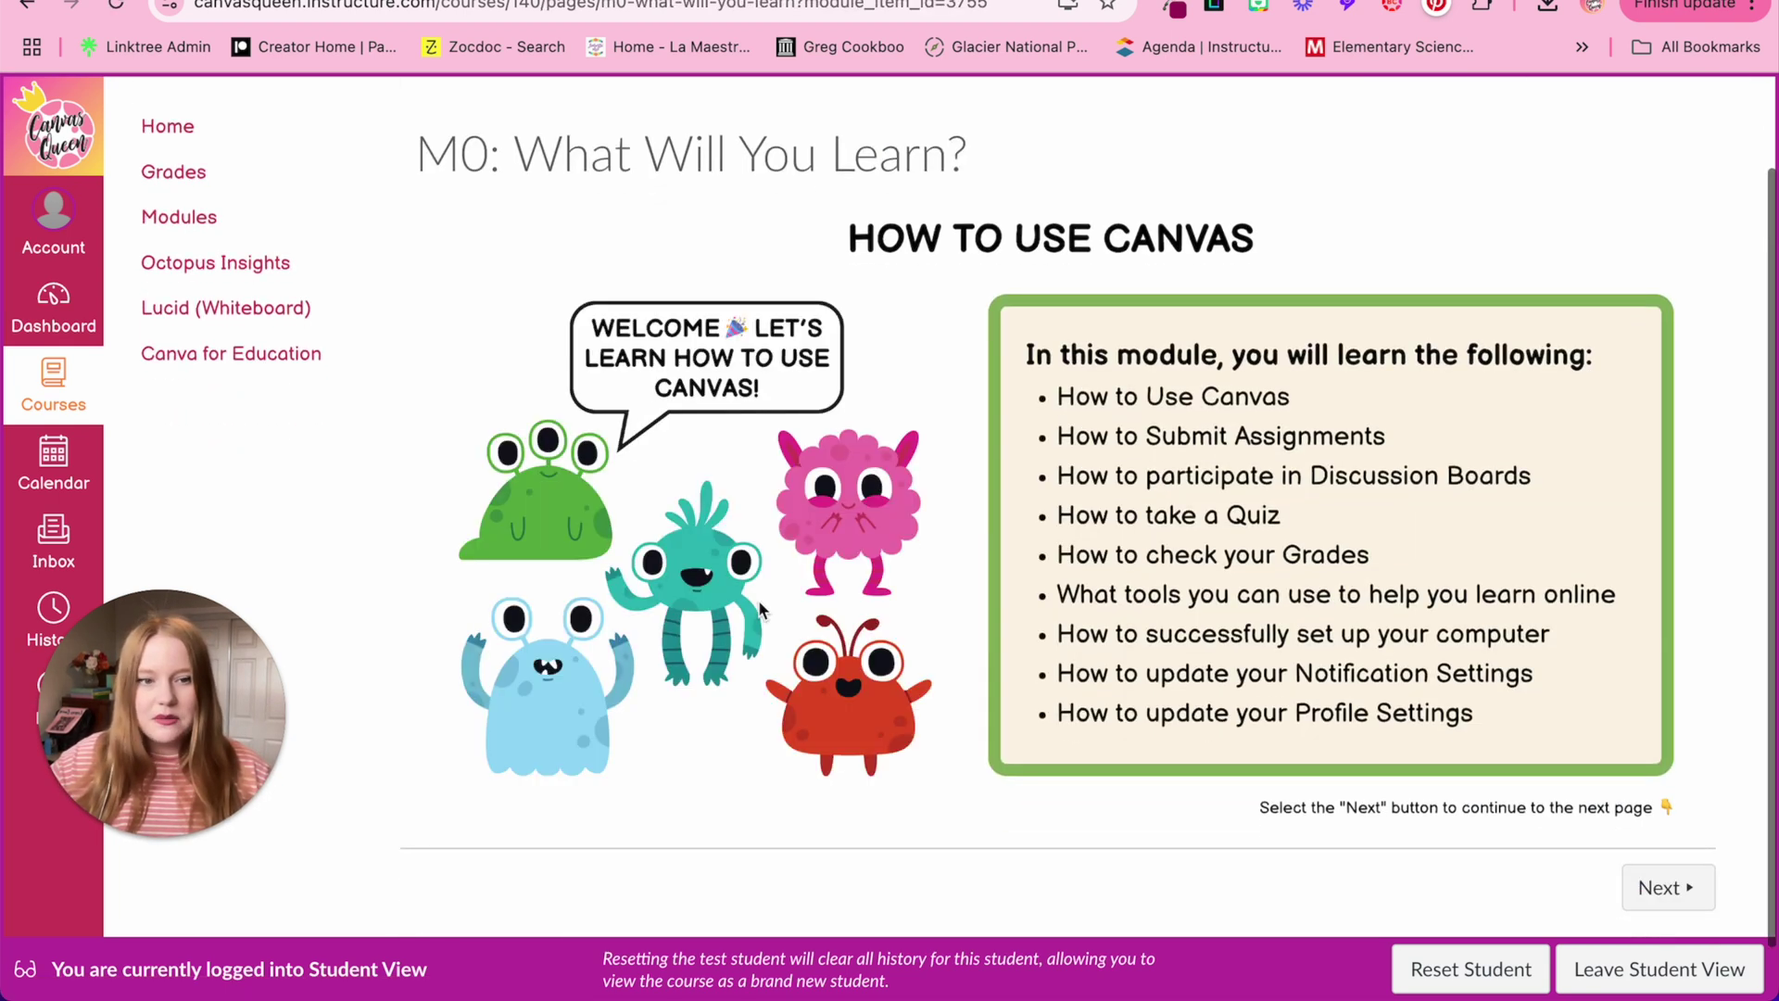
{"action": "scroll", "coordinate": [757, 598], "scroll_direction": "up", "scroll_amount": 1}
{"action": "left_click", "coordinate": [227, 208]}
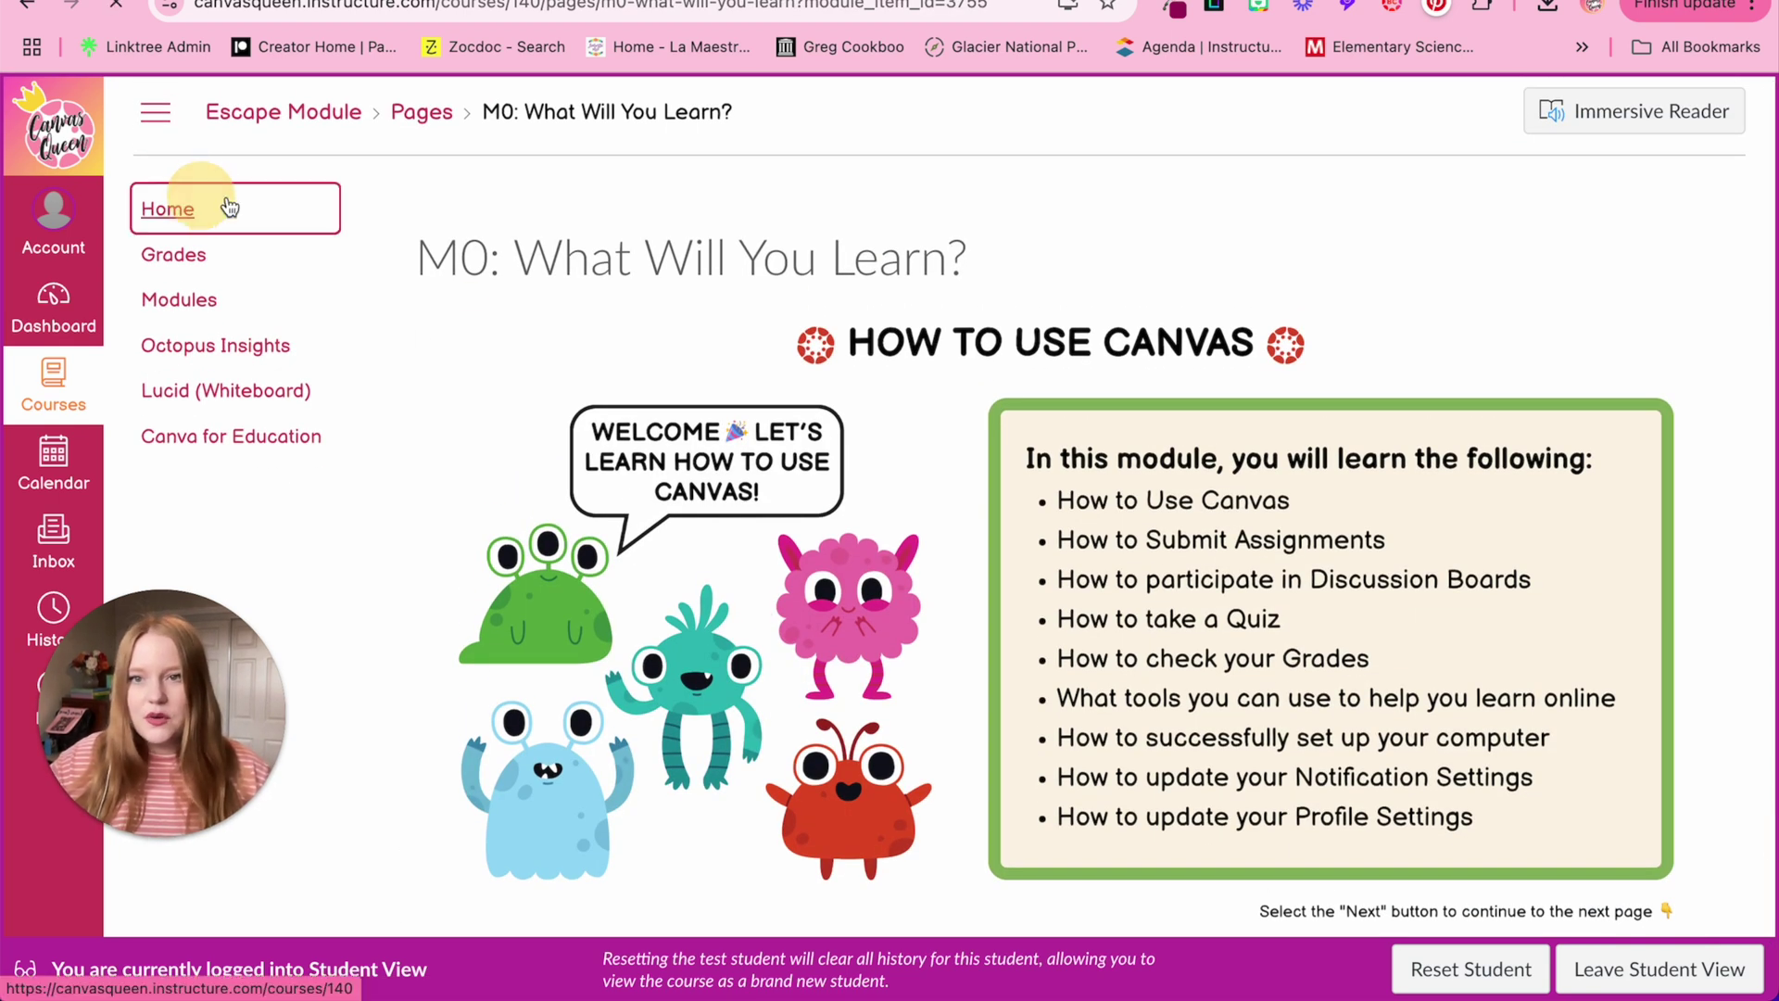
{"action": "scroll", "coordinate": [812, 654], "scroll_direction": "down", "scroll_amount": 2}
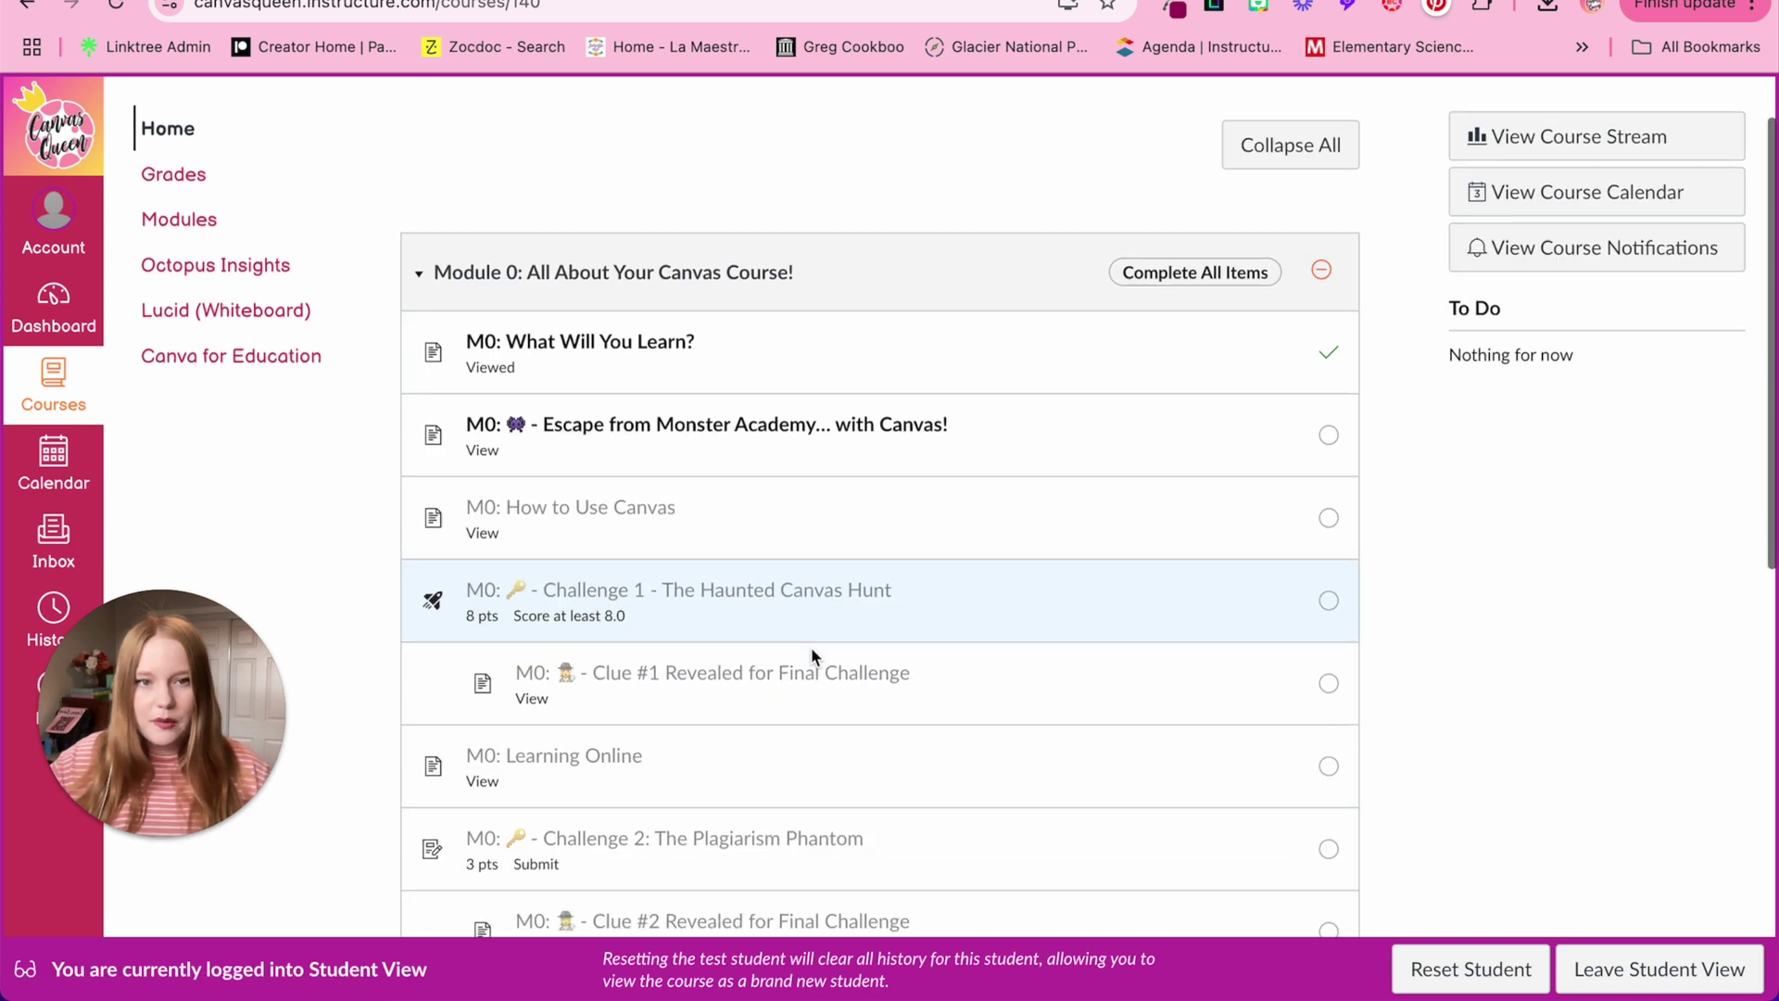
{"action": "scroll", "coordinate": [1349, 285], "scroll_direction": "up", "scroll_amount": 5}
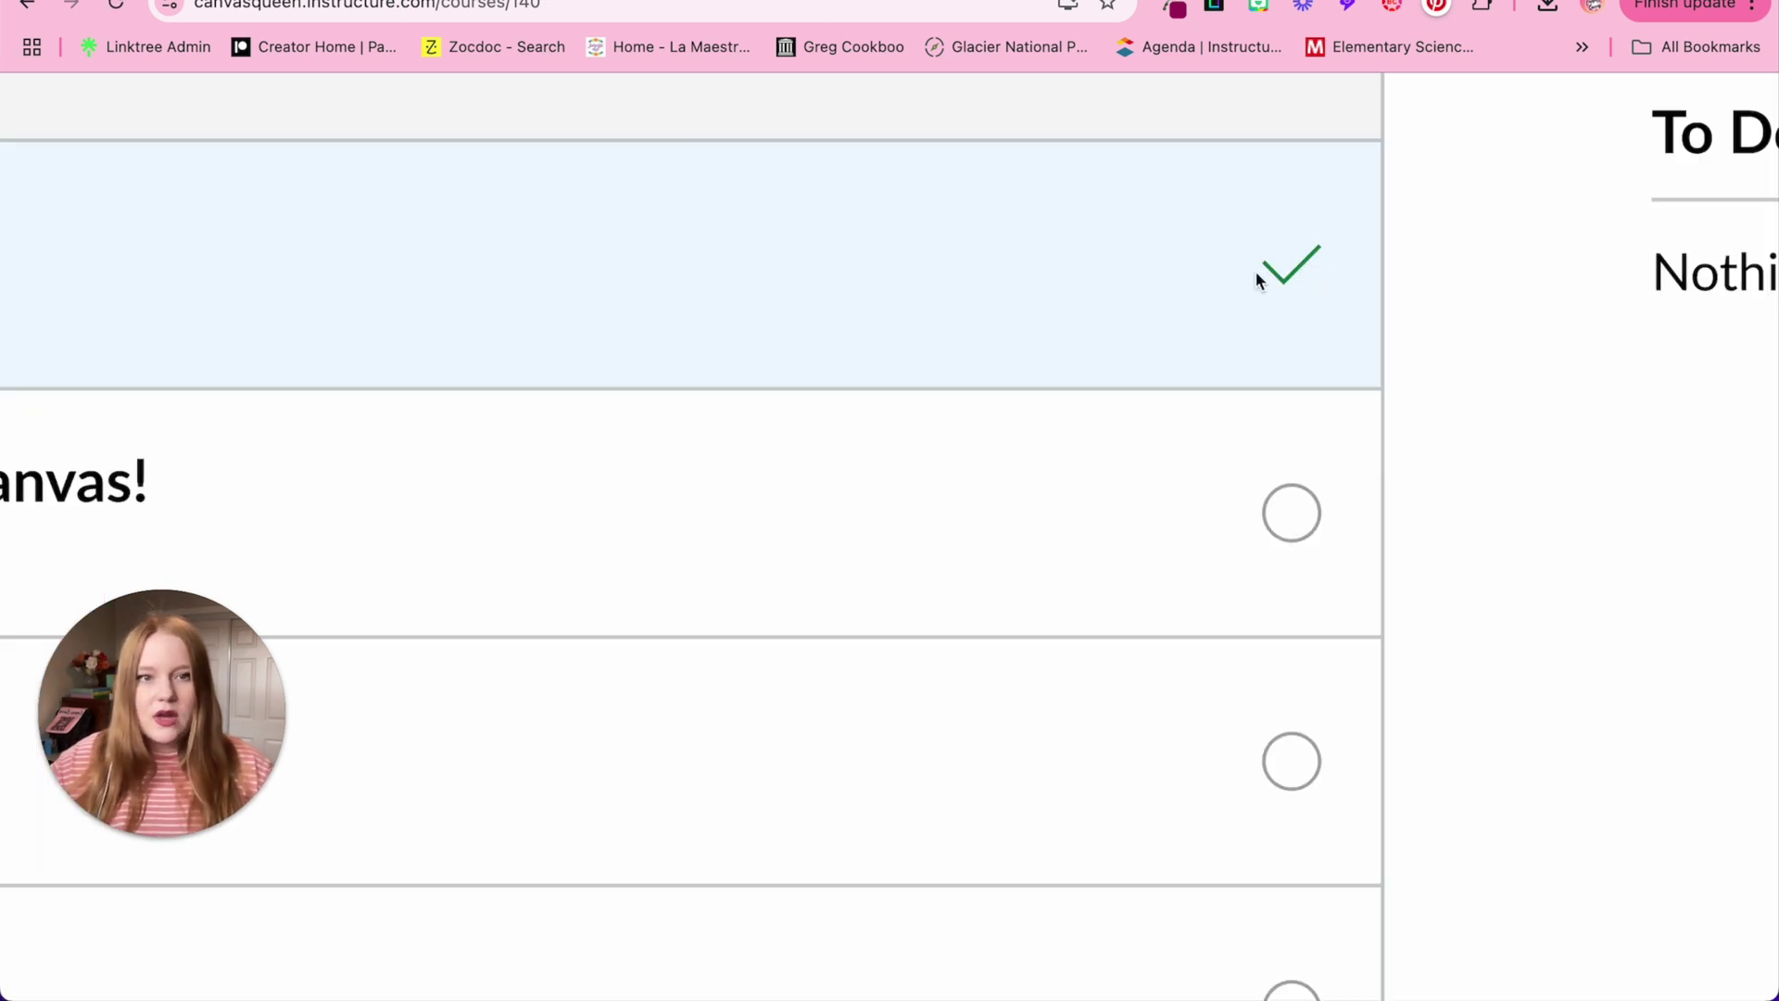
{"action": "scroll", "coordinate": [1256, 276], "scroll_direction": "down", "scroll_amount": 5}
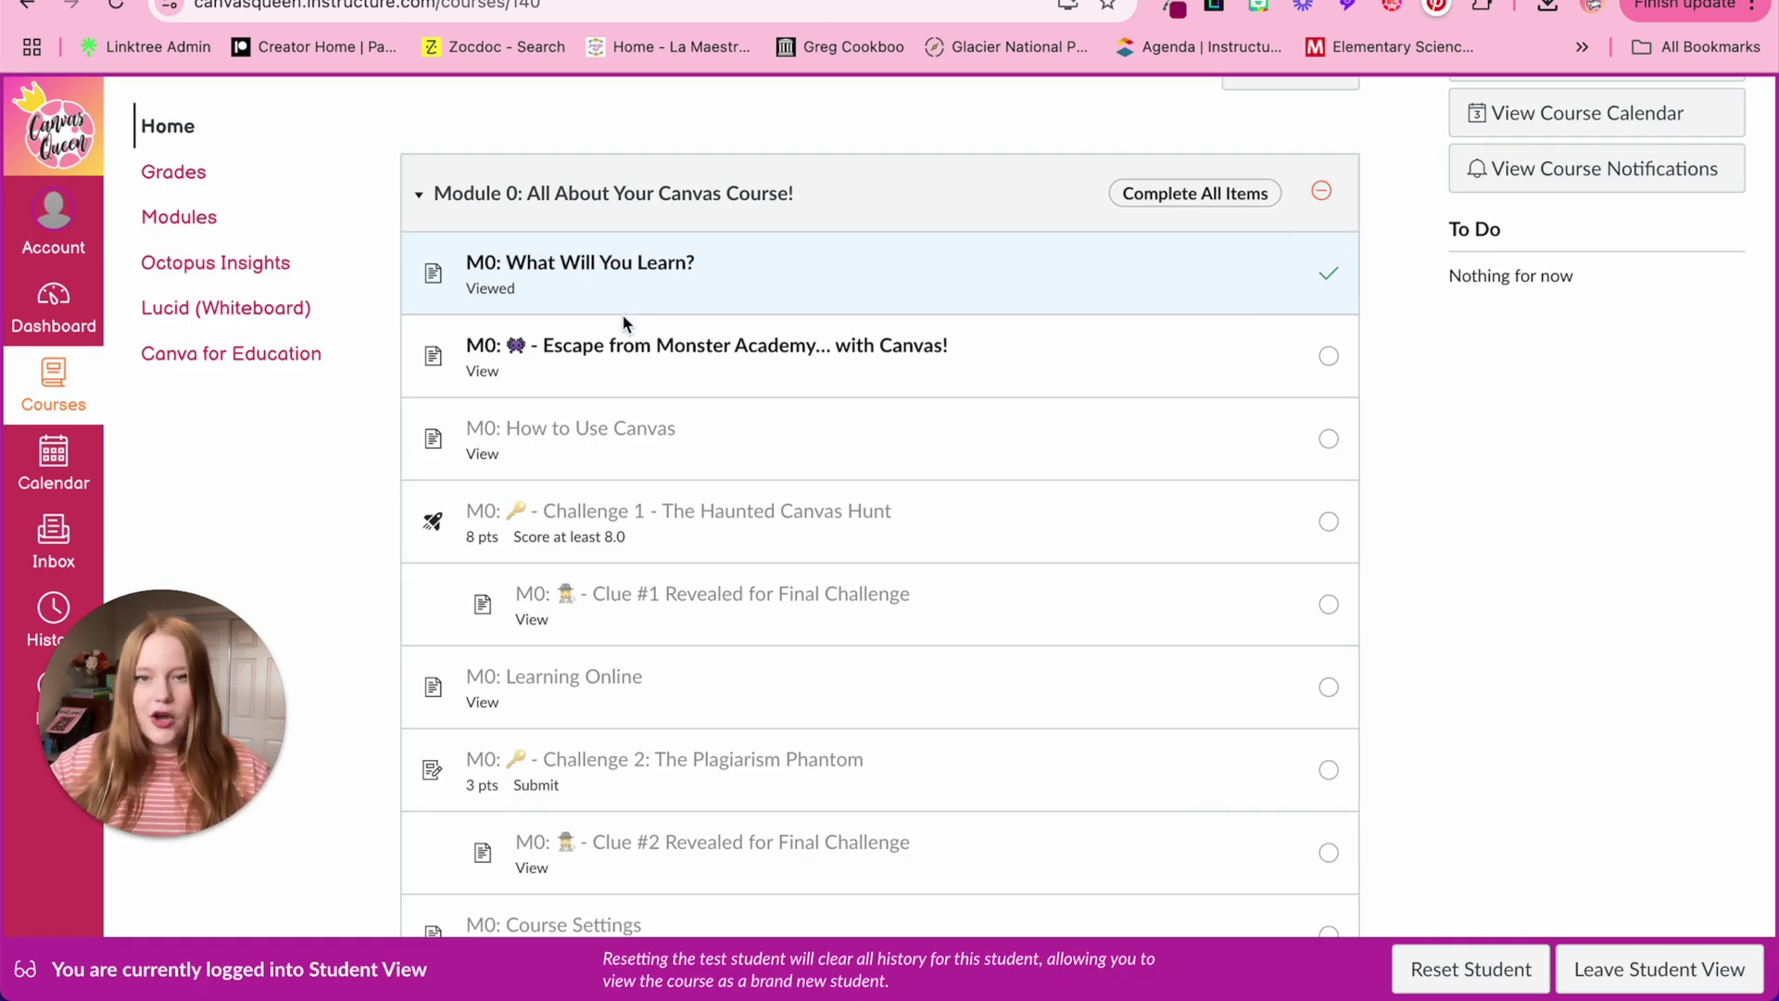
{"action": "scroll", "coordinate": [612, 352], "scroll_direction": "down", "scroll_amount": 2}
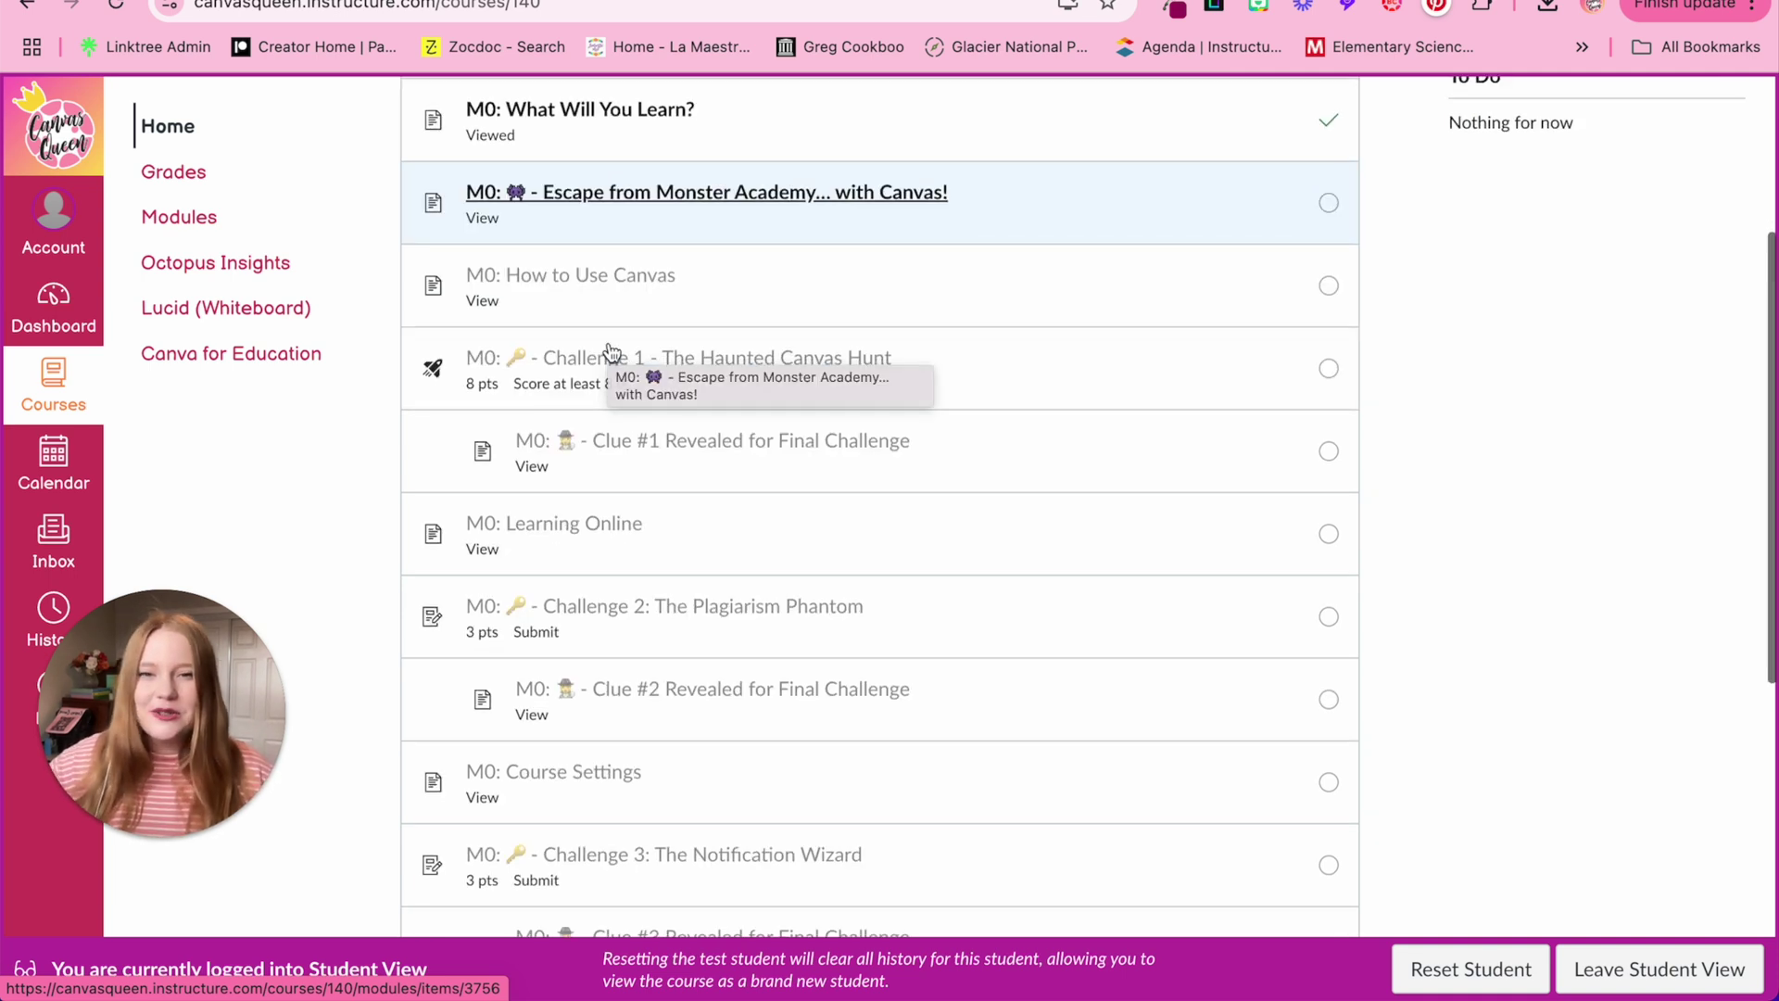